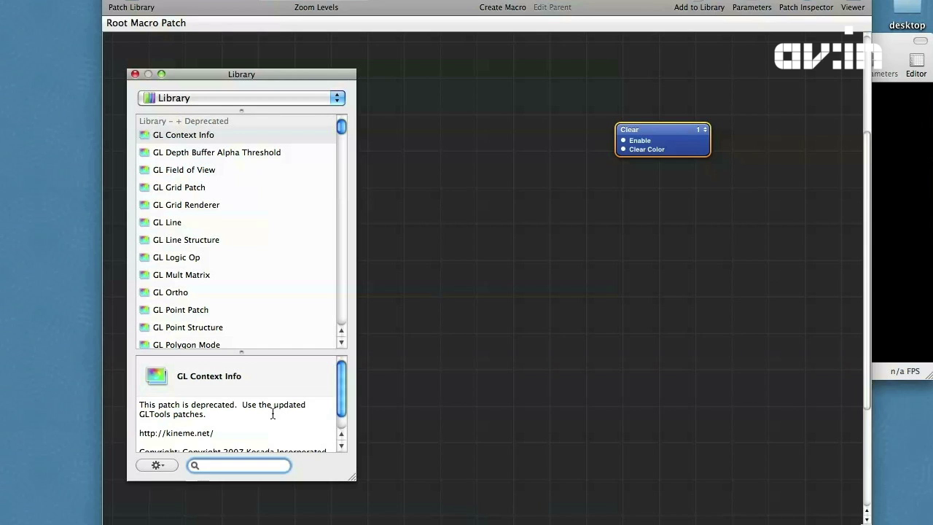
- Find the Billboard patch in the library and add it to the root macro patch
type("bill")
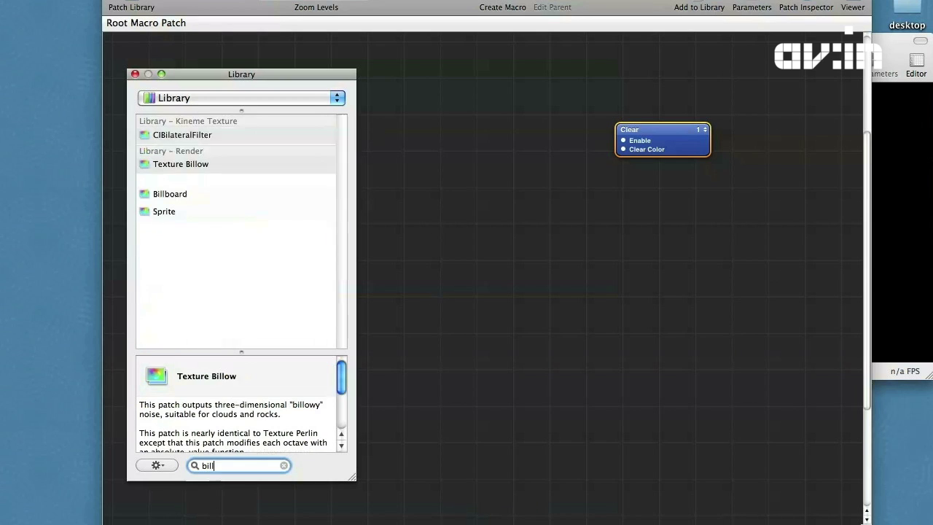
key("Down")
key("Return")
- Find the Render in Image patch in the library and add it to the root macro patch
key("BackSpace")
key("BackSpace")
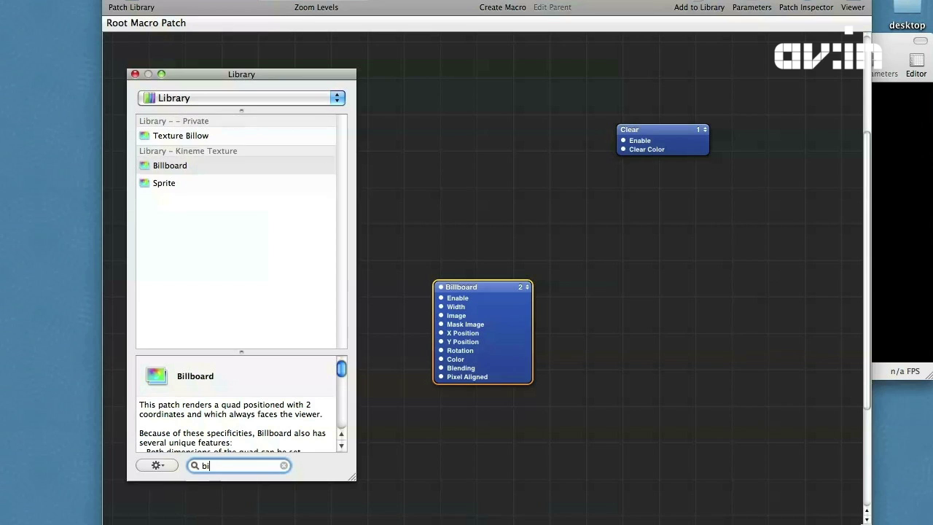
key("BackSpace")
key("BackSpace")
type("render")
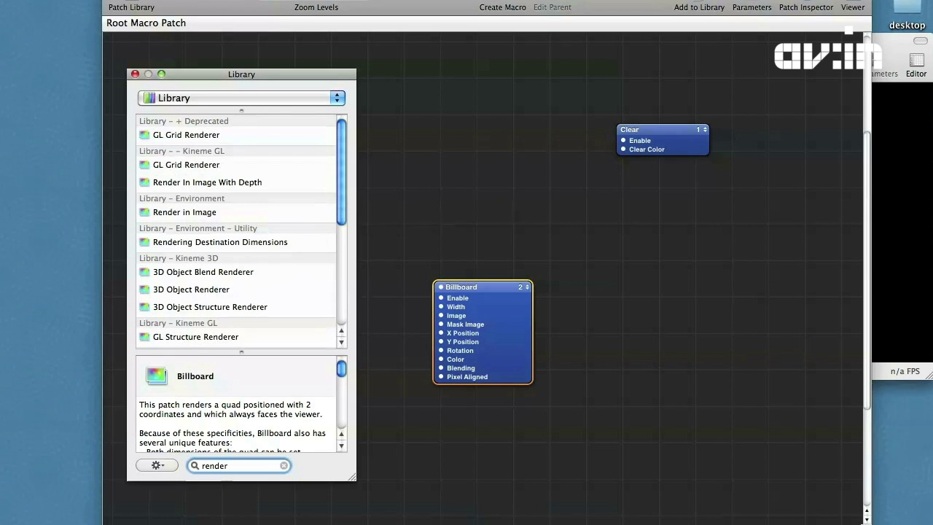
type(" i")
key("Down")
key("Return")
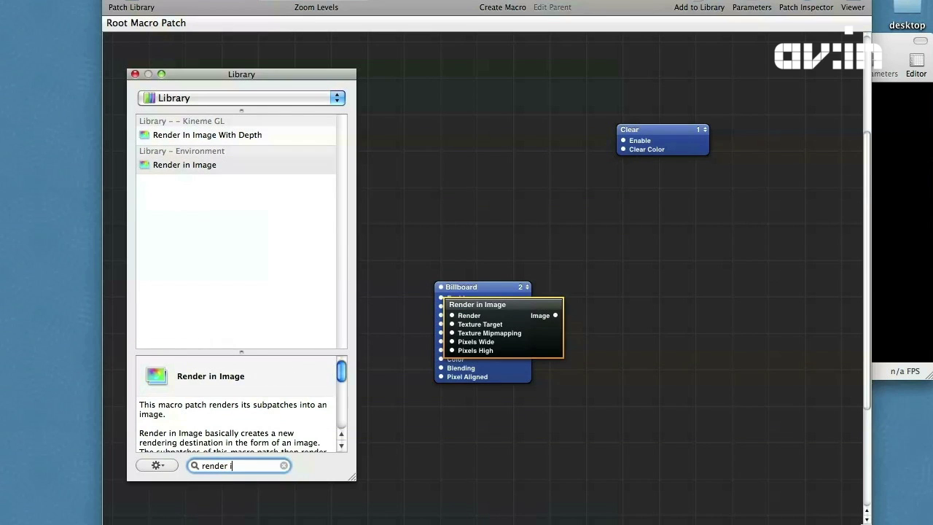
- Add a Rendering Destination Dimensions patch to the root macro patch and close the patch library
key("BackSpace")
key("BackSpace")
type("i")
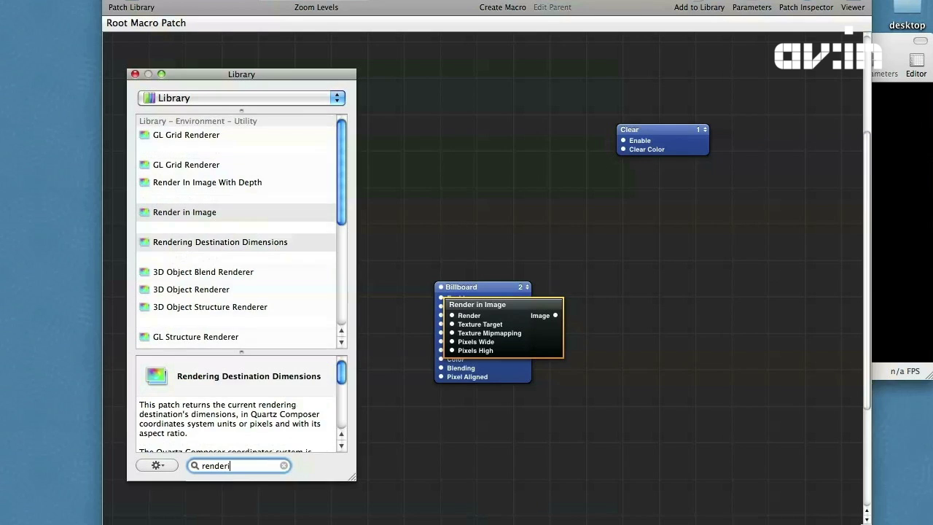
key("Return")
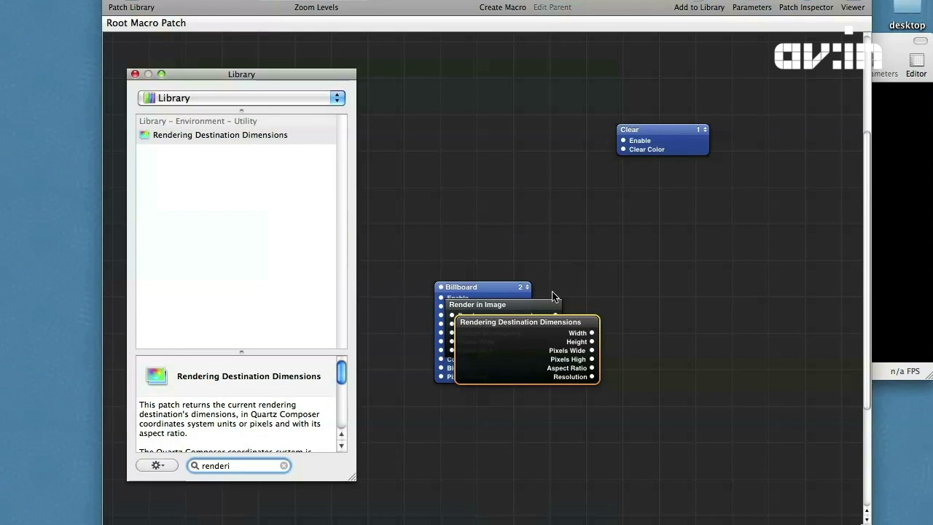
key("Escape")
- Arrange the overlapping patches in a row: Rendering Destination Dimensions, Render in Image, and Billboard beneath Clear
left_click_drag(520, 357, 343, 292)
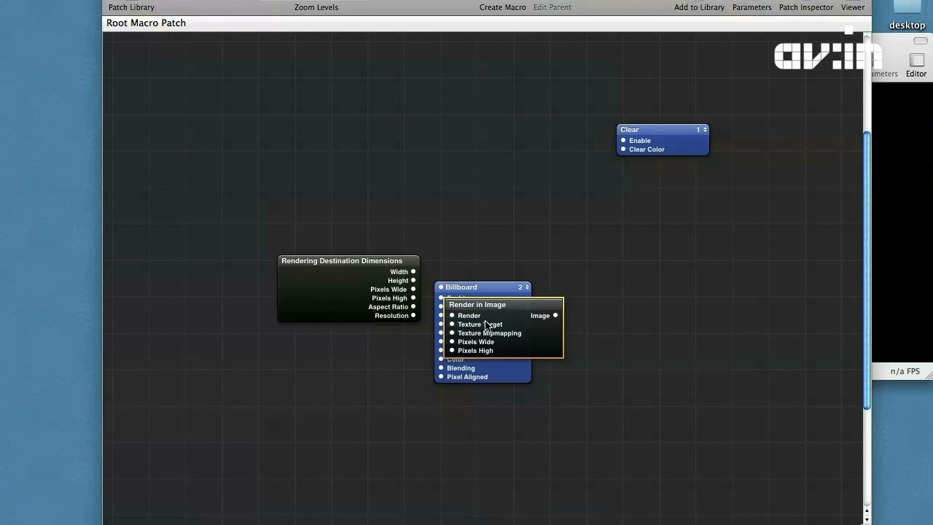
left_click_drag(487, 330, 481, 241)
left_click_drag(500, 339, 692, 226)
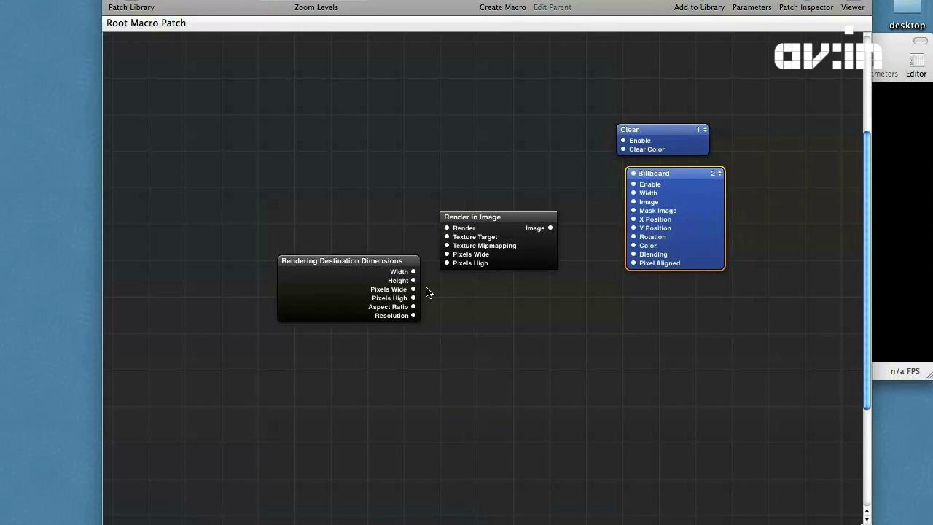
left_click(363, 289)
left_click_drag(342, 292, 298, 241)
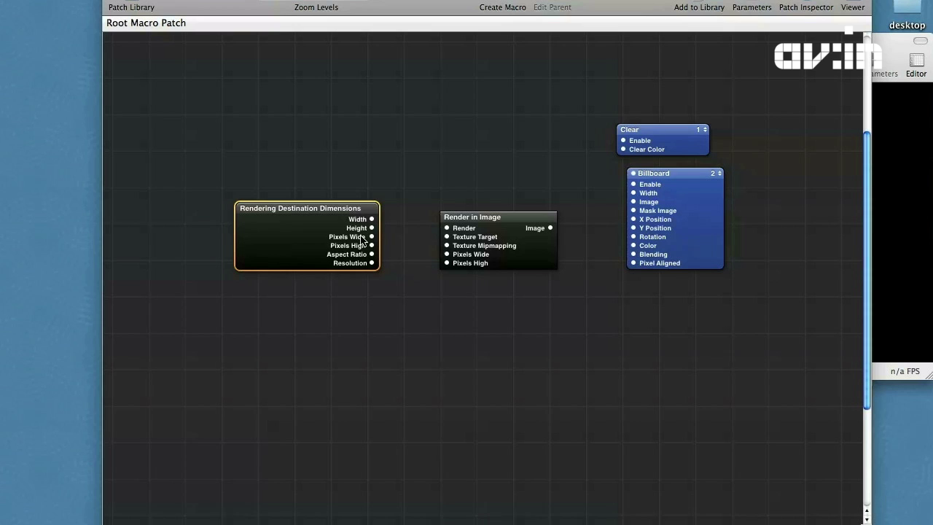
- Connect the Pixels Wide and Pixels High outputs to Render in Image's matching inputs, and its Image output to the Billboard's Image input
left_click_drag(371, 237, 439, 256)
left_click_drag(372, 246, 446, 263)
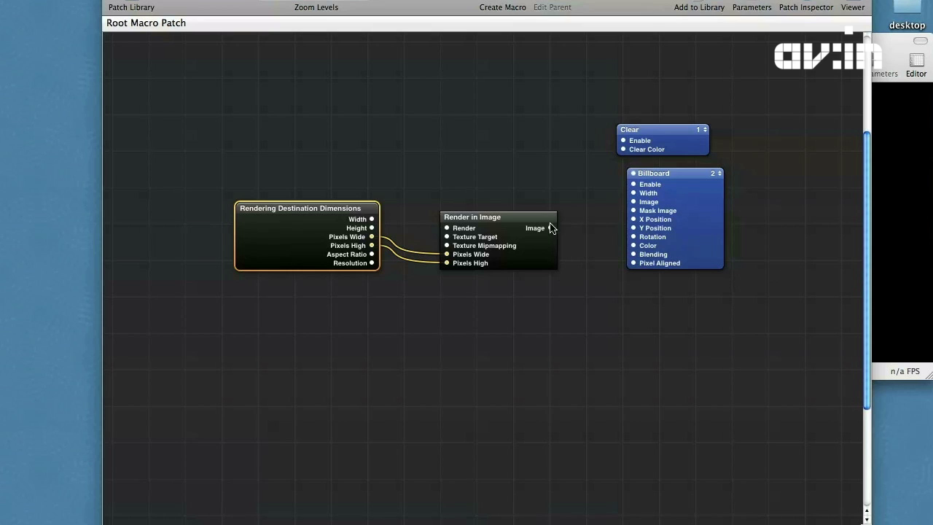
left_click_drag(552, 230, 633, 202)
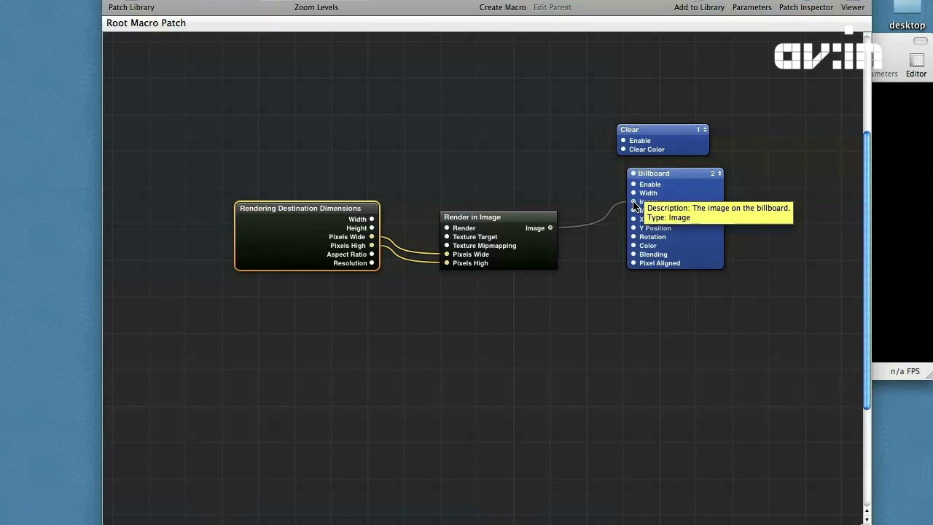
left_click(504, 247)
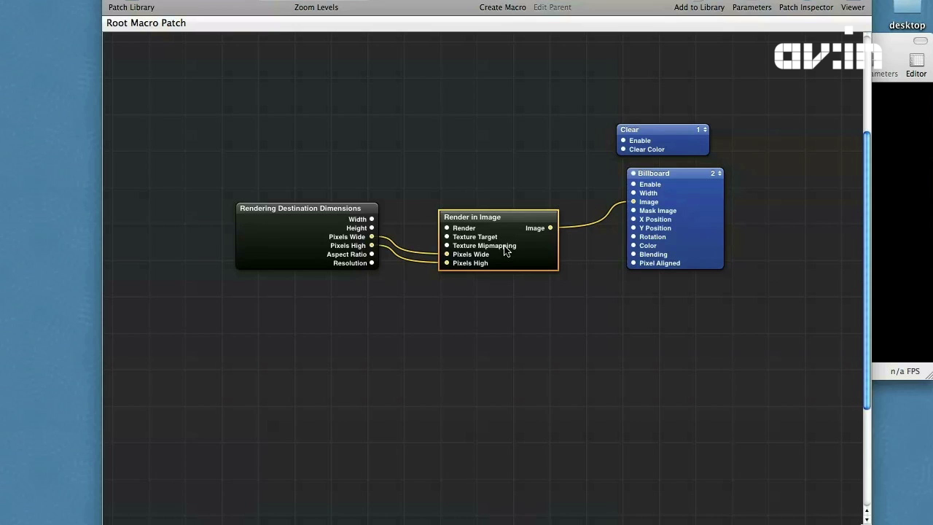
- Set the root Billboard's width to 2 and align the patch beneath Clear
left_click(673, 246)
key("super+i")
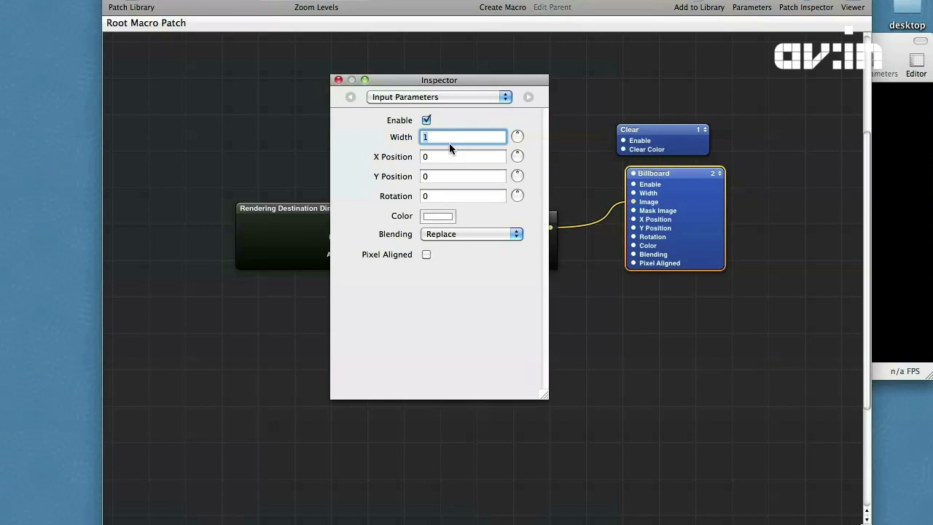
type("2")
left_click(338, 80)
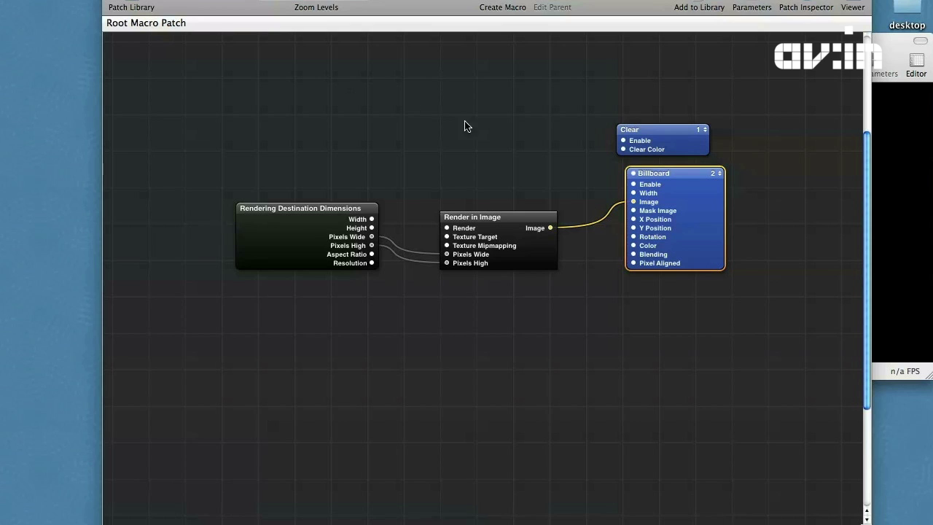
left_click_drag(718, 231, 708, 232)
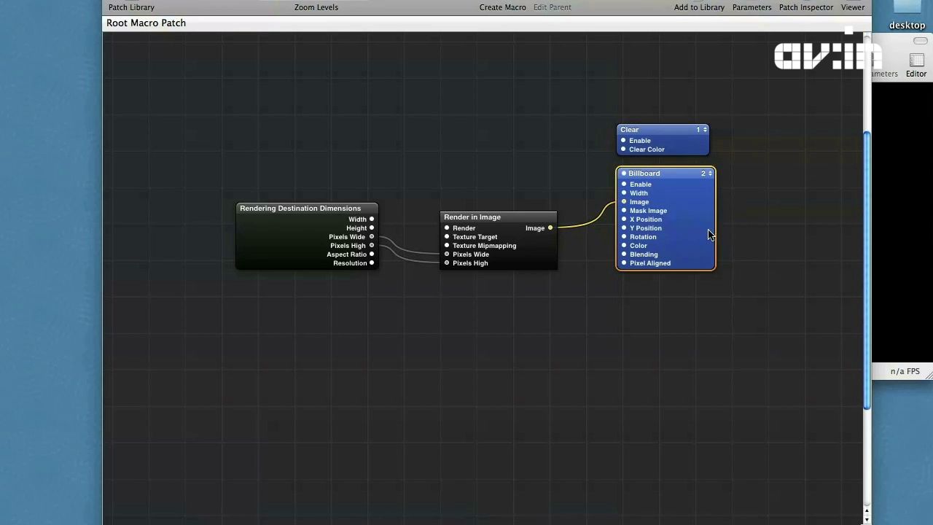
- Enter the Render in Image macro, add a Billboard patch inside it, and move it clear of the centre
double_click(508, 261)
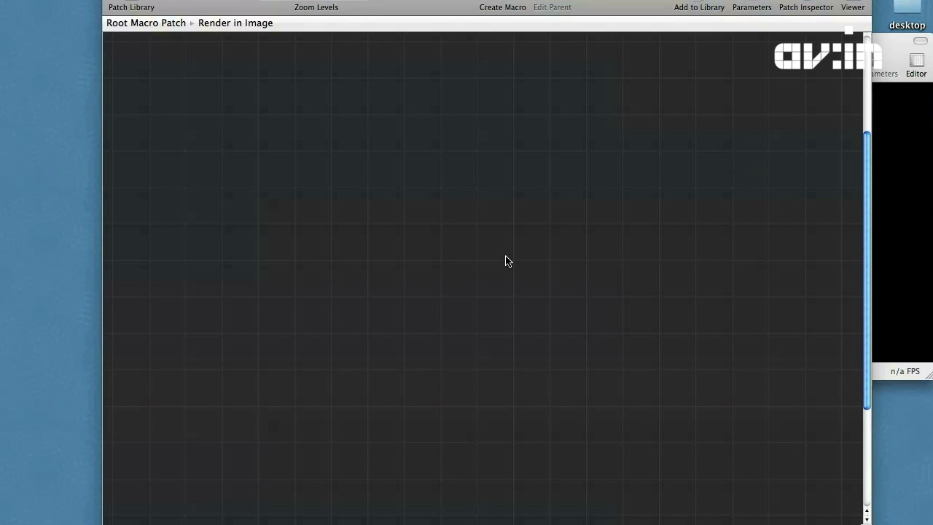
left_click(129, 7)
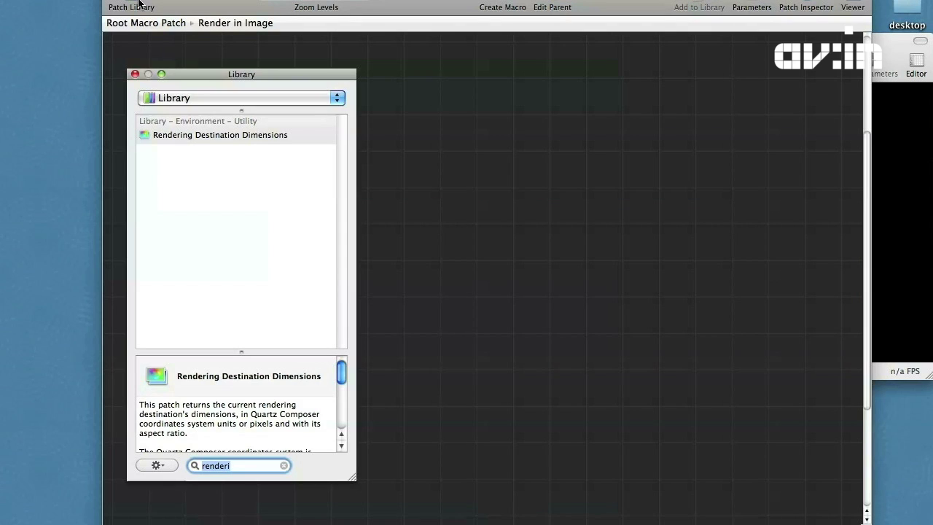
type("bill")
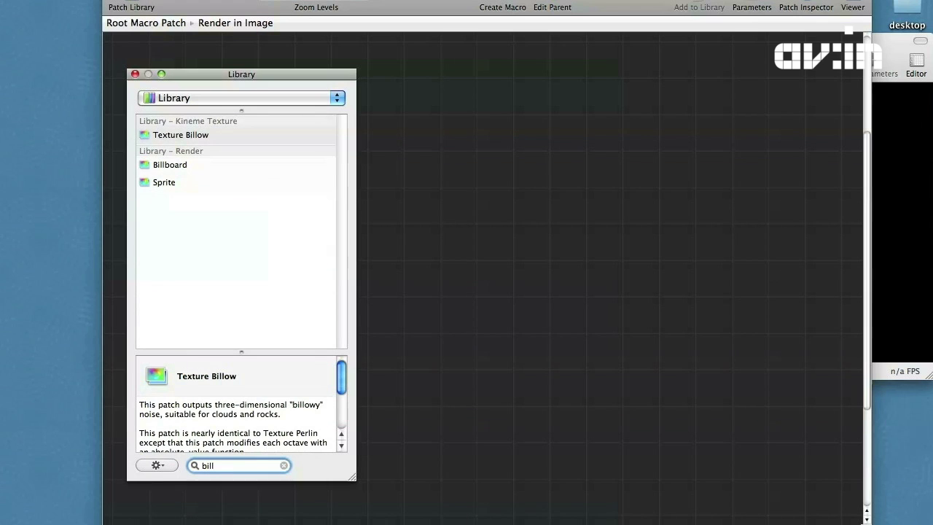
key("Return")
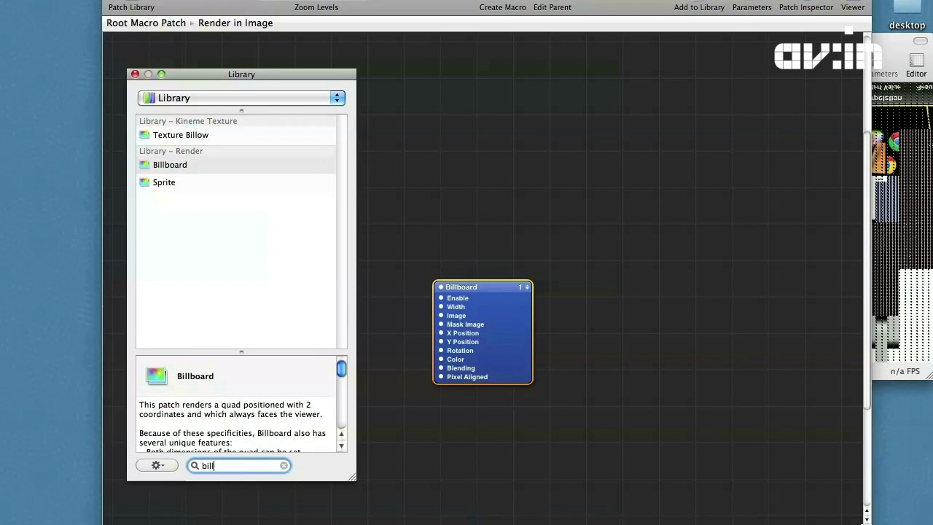
left_click(476, 347)
left_click_drag(477, 347, 610, 273)
- Set the width of the Billboard inside Render in Image to 0.1 and check the result in the viewer
key("ctrl+i")
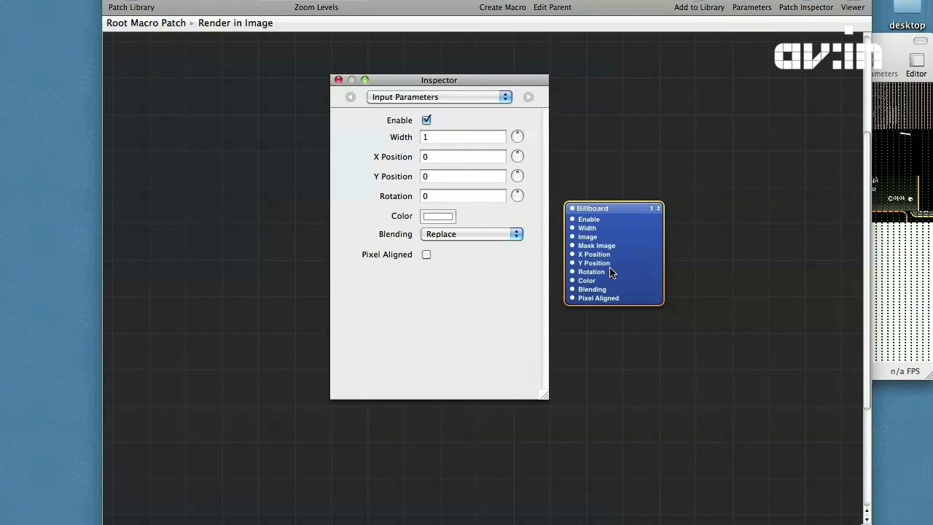
left_click(454, 137)
key("BackSpace")
type("0.1")
key("Return")
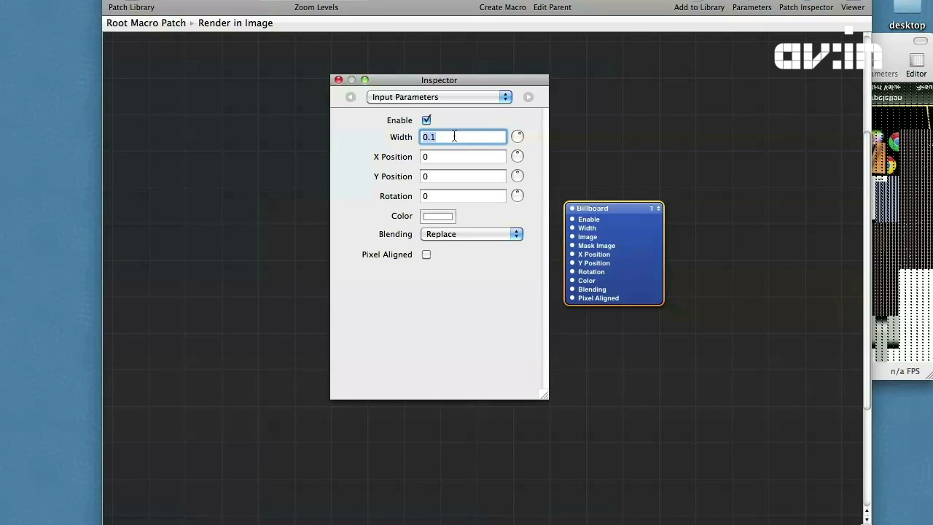
left_click(896, 153)
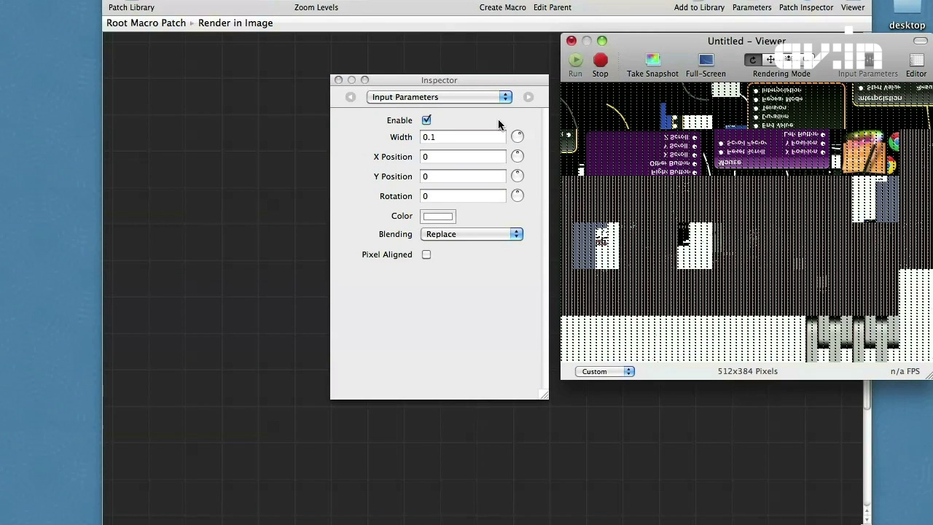
left_click(515, 48)
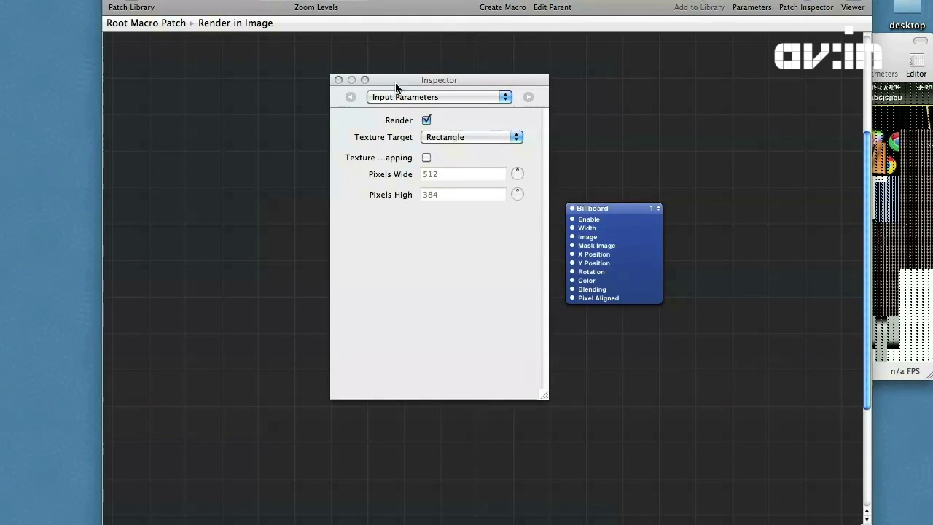
left_click(338, 80)
- Return to the root macro patch and turn on Enable Feedback Rendering and Disable Depth Buffer for Render in Image
left_click(552, 8)
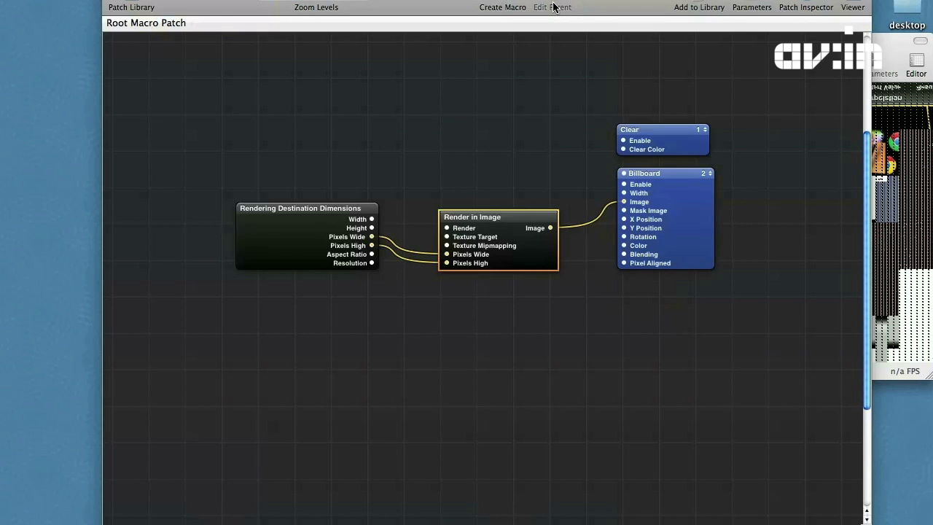
key("super+2")
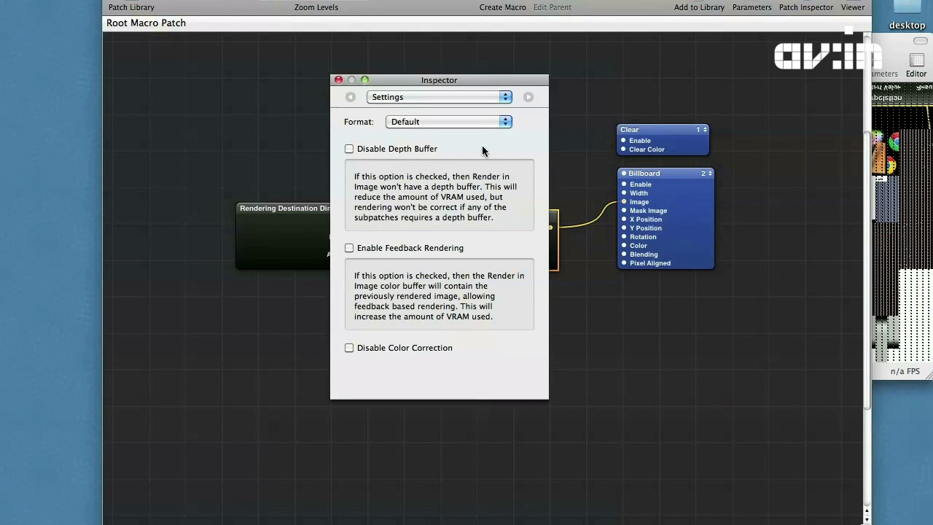
left_click(349, 247)
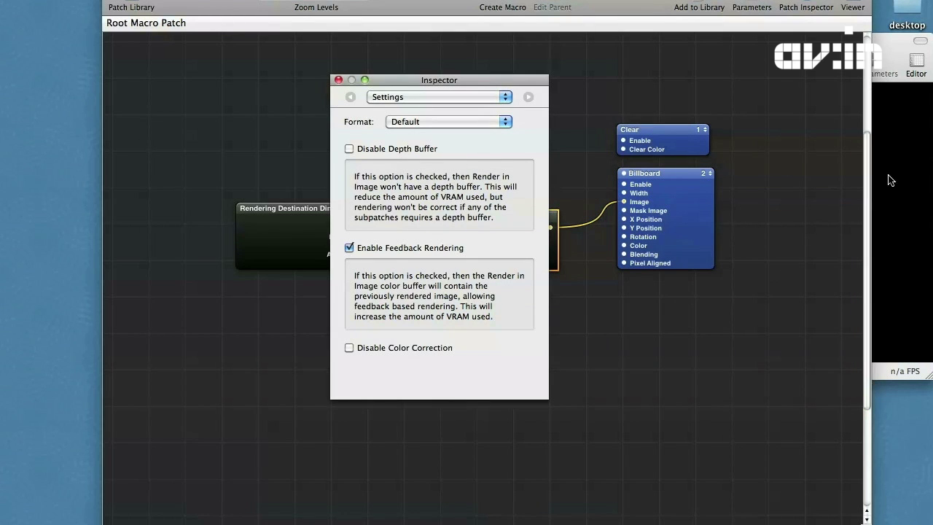
left_click(891, 180)
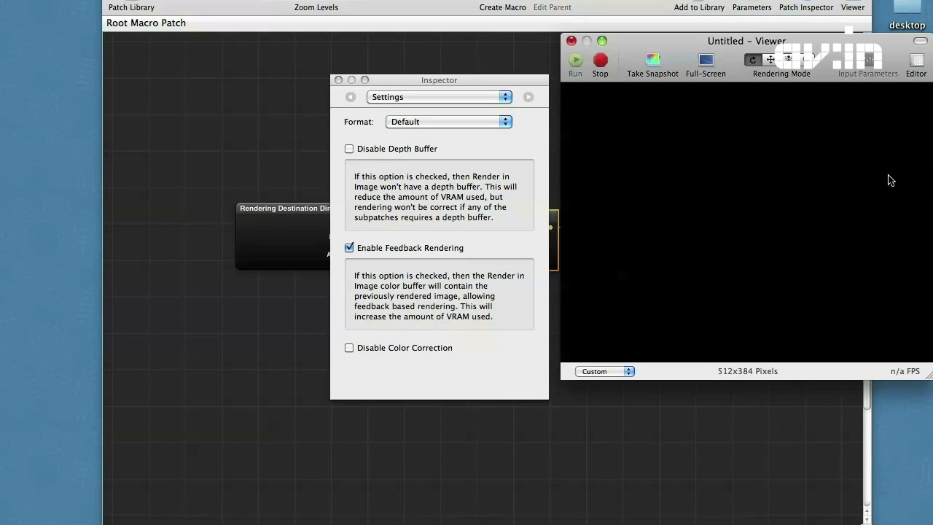
left_click(349, 149)
left_click(338, 80)
left_click(445, 105)
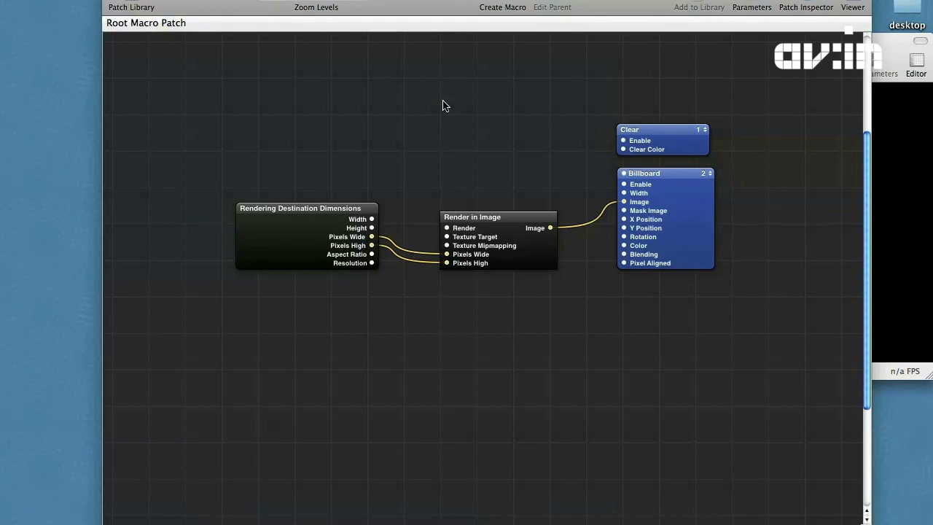
- Add a Radial Gradient patch inside the Render in Image macro and place it beside the Billboard
double_click(511, 248)
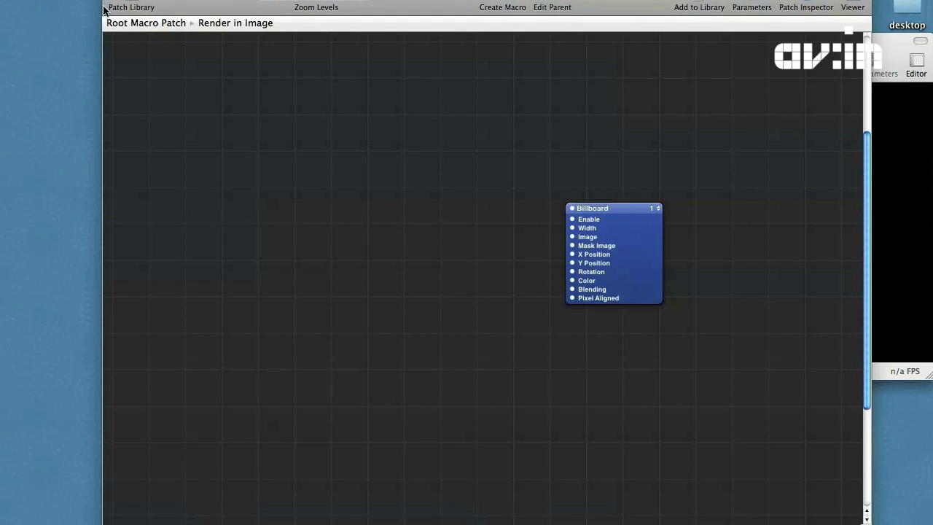
left_click(129, 5)
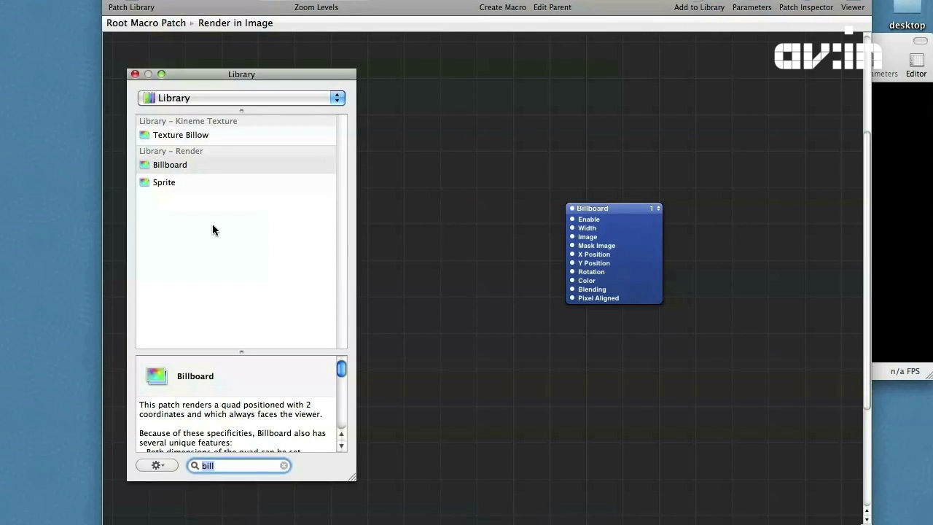
key("super+a")
type("radial")
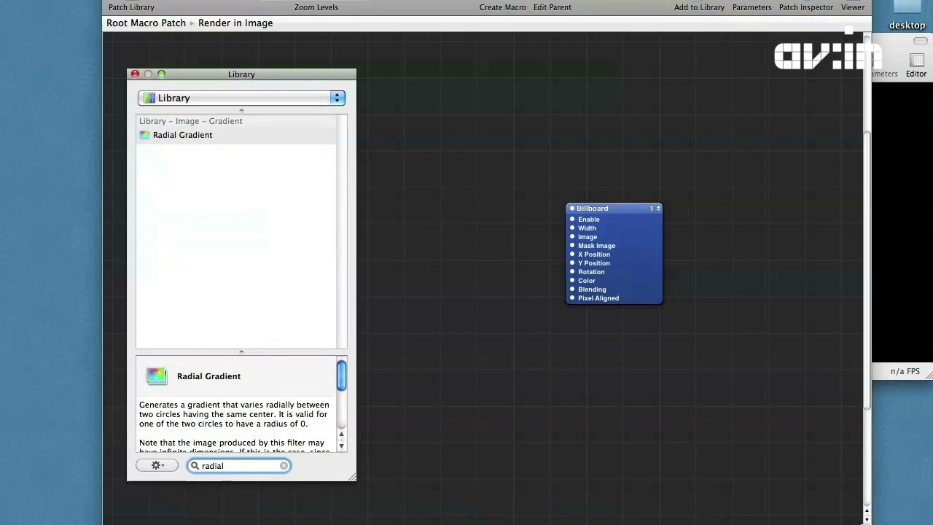
key("Return")
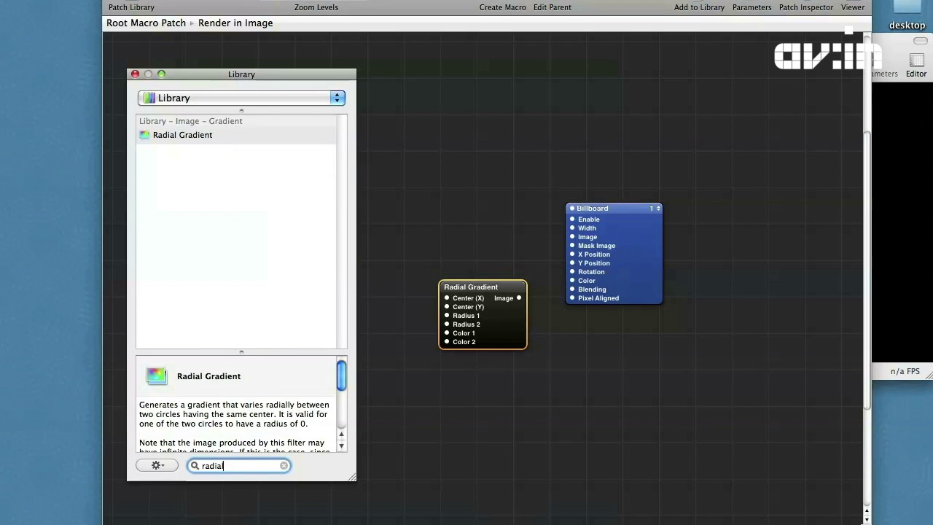
left_click_drag(501, 341, 477, 286)
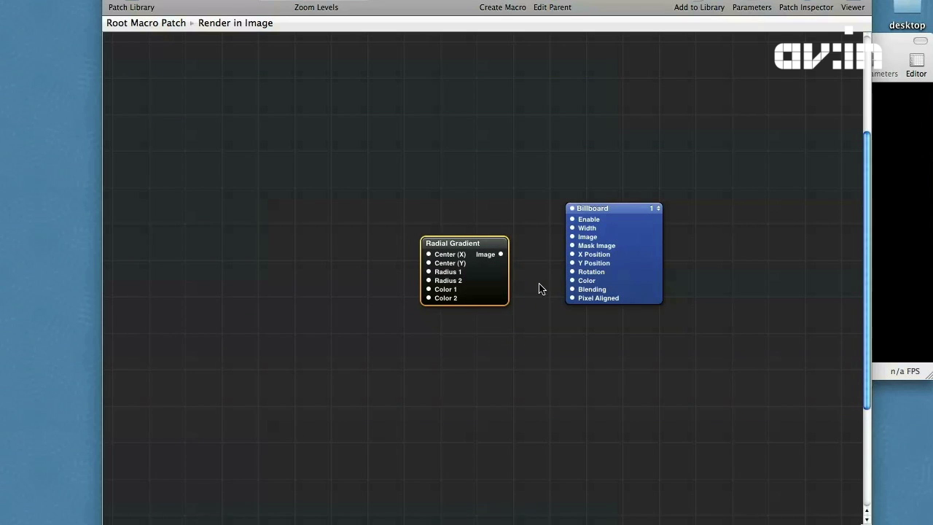
- Spread the patches apart, moving the Billboard further along the graph and the Radial Gradient closer to it
left_click_drag(660, 264, 839, 277)
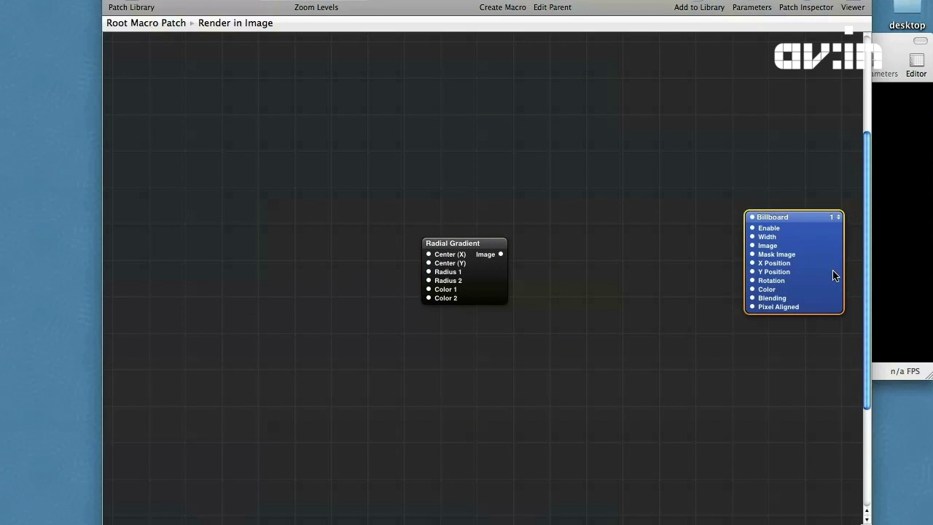
left_click(488, 284)
left_click_drag(488, 284, 633, 276)
- Make Color 2 of the Radial Gradient fully transparent by reducing its opacity to the minimum
key("super+i")
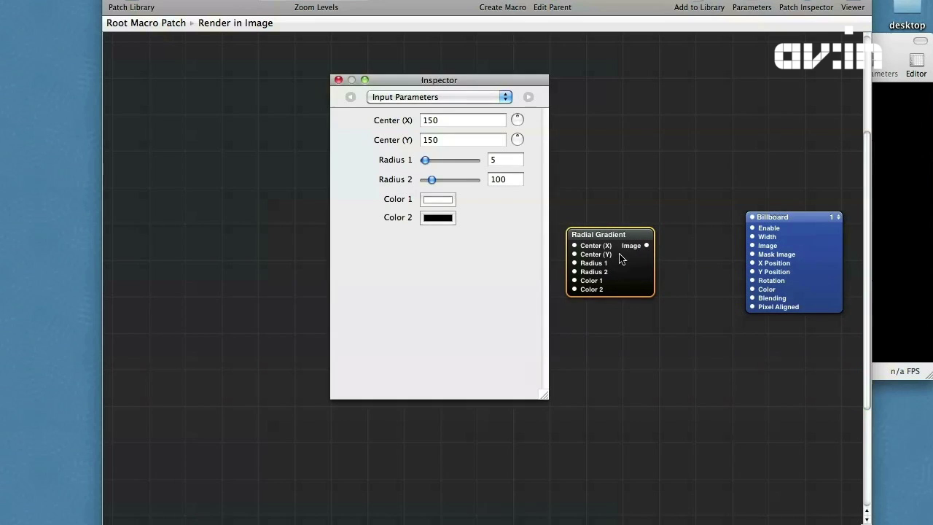
left_click(440, 219)
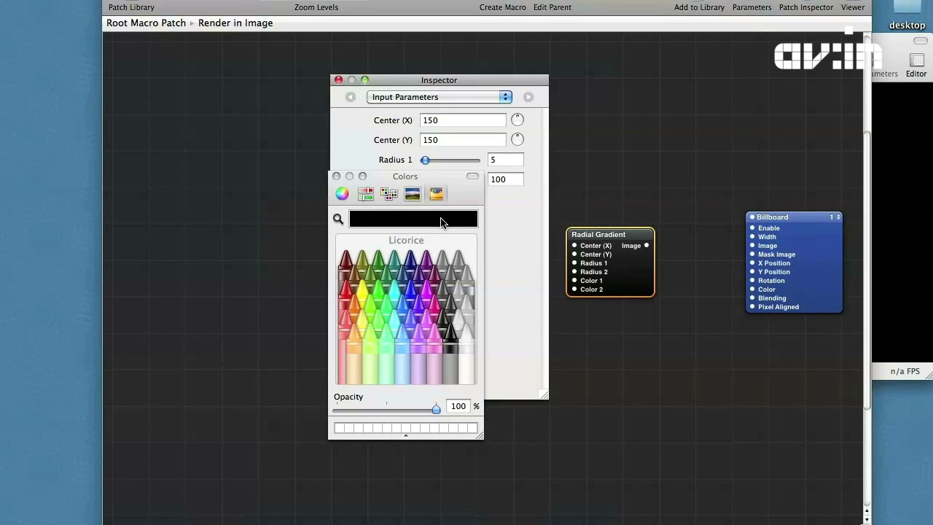
left_click_drag(435, 408, 331, 411)
left_click(336, 176)
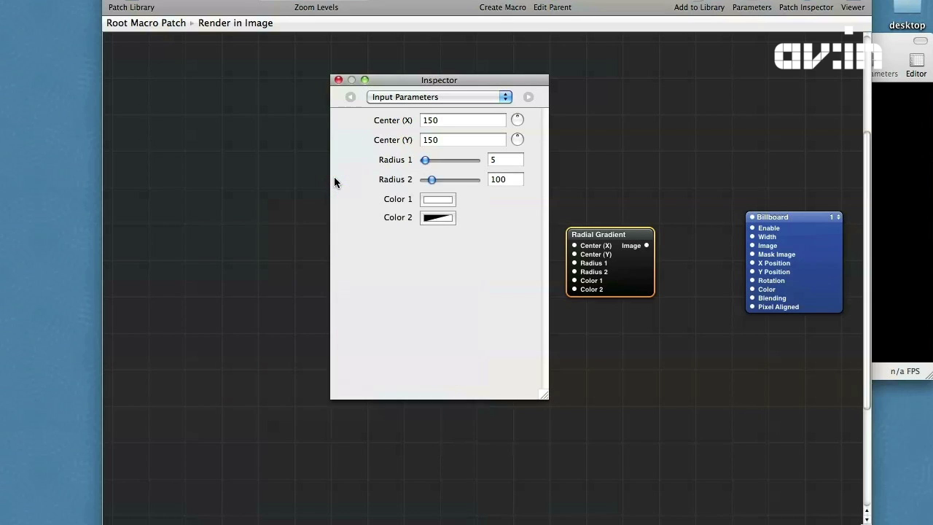
left_click(338, 80)
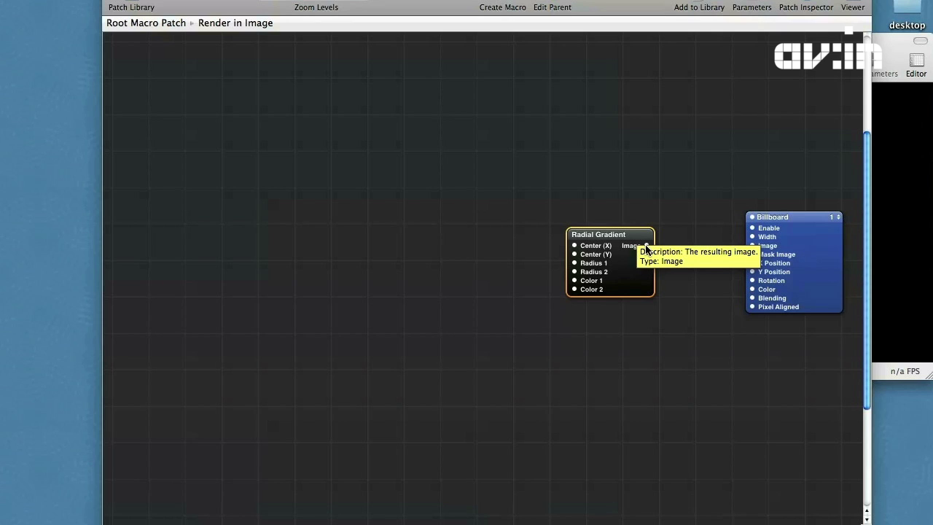
- Connect the Radial Gradient's Image output to the Billboard's Image input and check the result in the viewer
left_click_drag(645, 245, 755, 250)
left_click(904, 206)
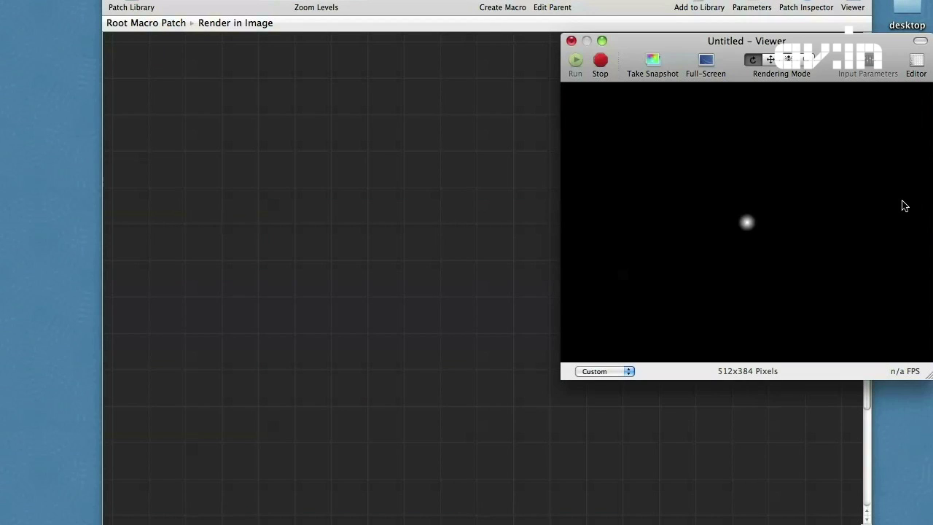
left_click(508, 218)
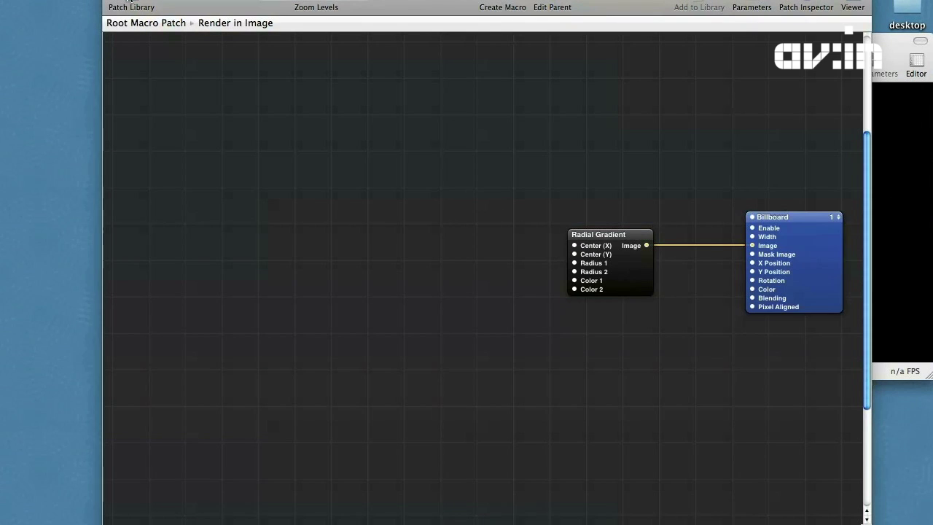
- Add a Mouse patch inside the Render in Image macro and place it below the Radial Gradient
left_click(131, 7)
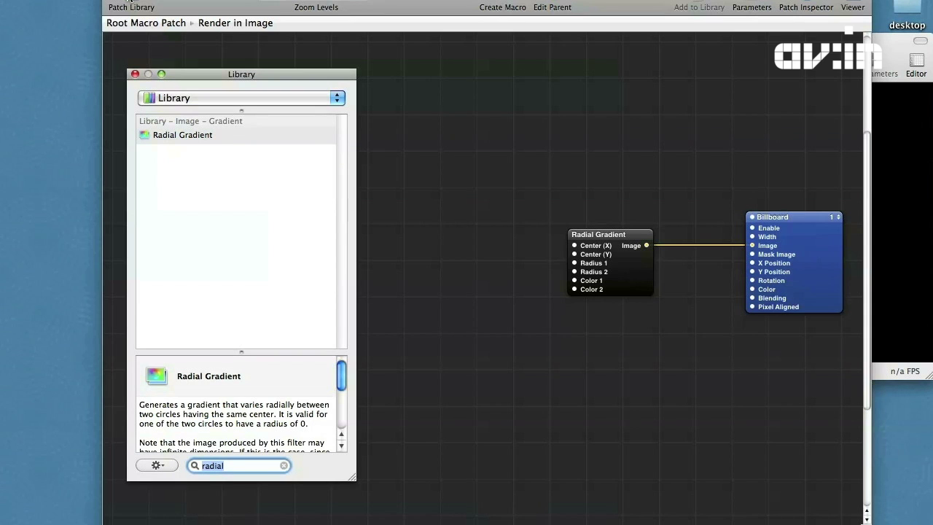
type("mouse")
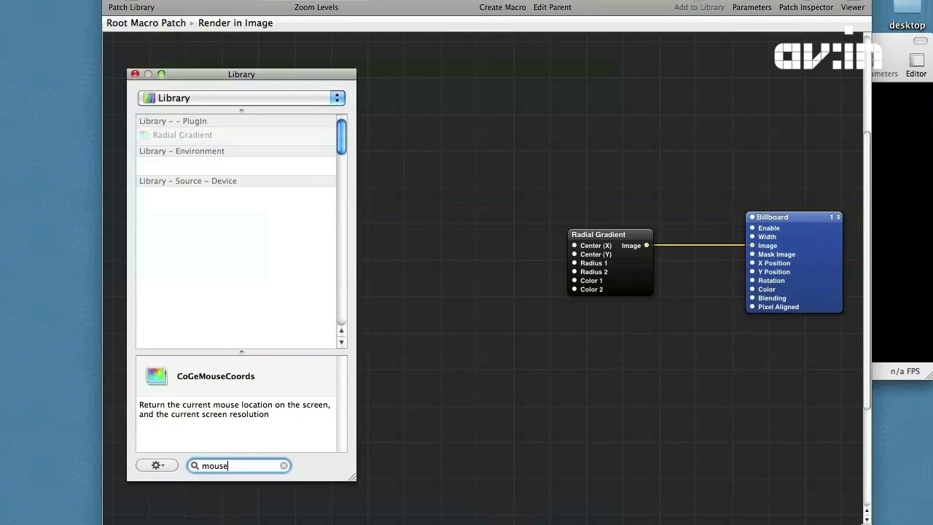
key("Down")
key("Down")
key("Return")
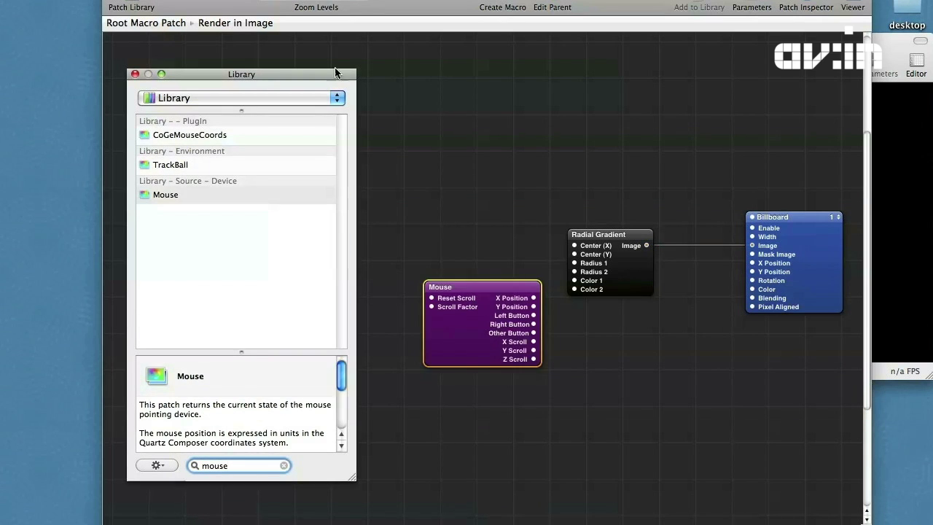
key("super+Return")
left_click_drag(476, 304, 587, 338)
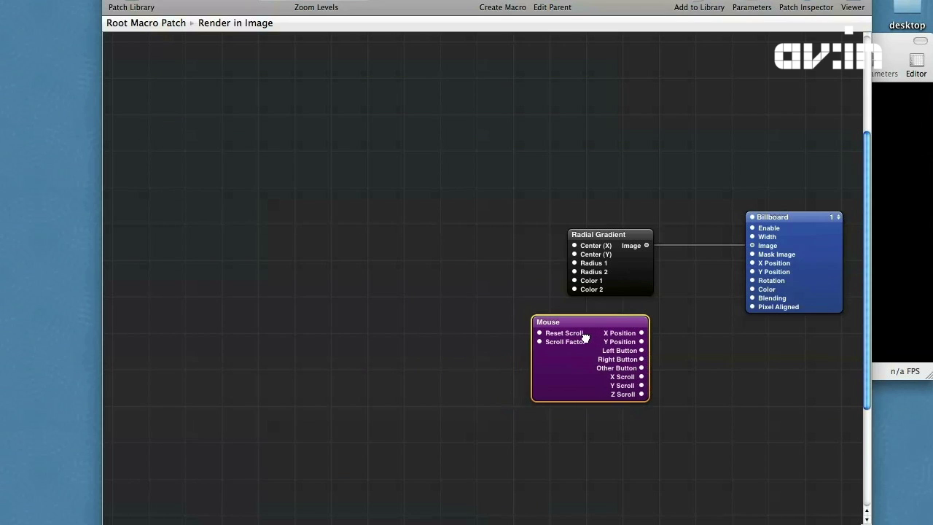
- Connect the Mouse X Position and Y Position outputs to the matching Billboard inputs and test the movement in the viewer
left_click_drag(643, 333, 752, 264)
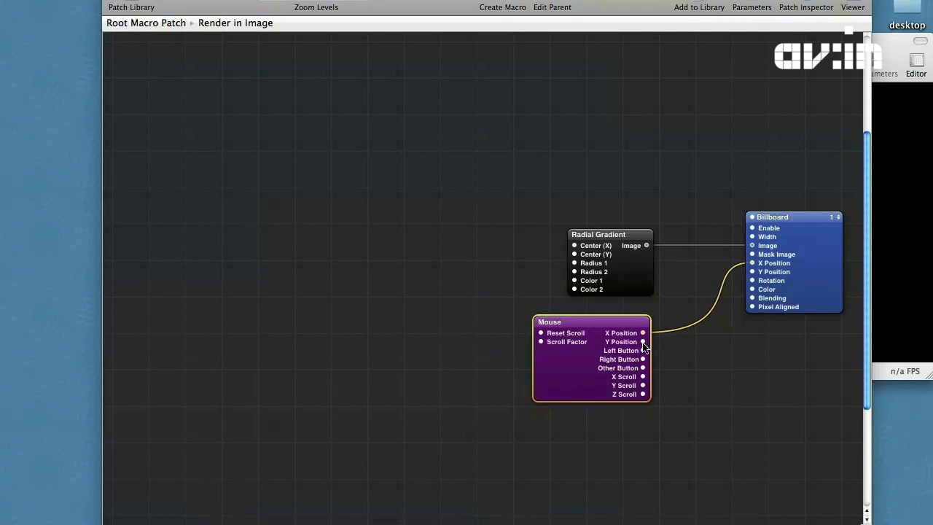
left_click_drag(643, 341, 752, 272)
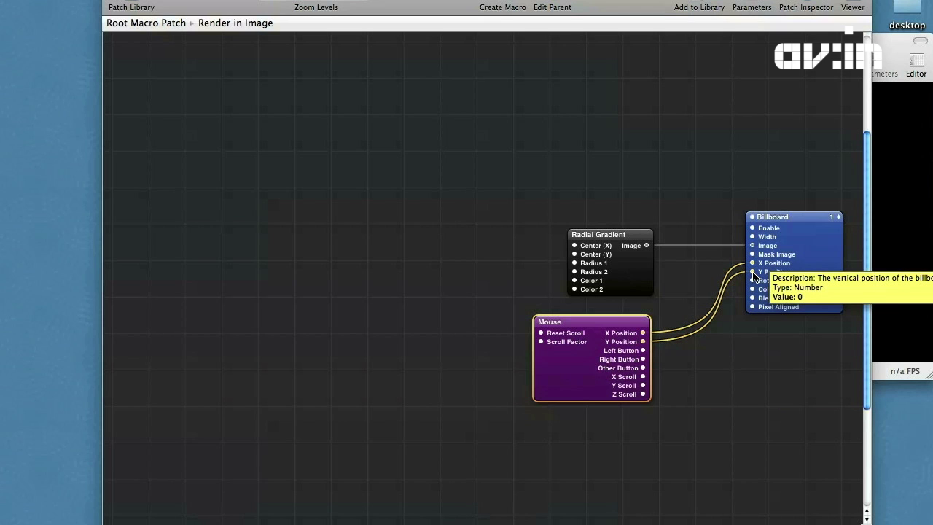
left_click(891, 215)
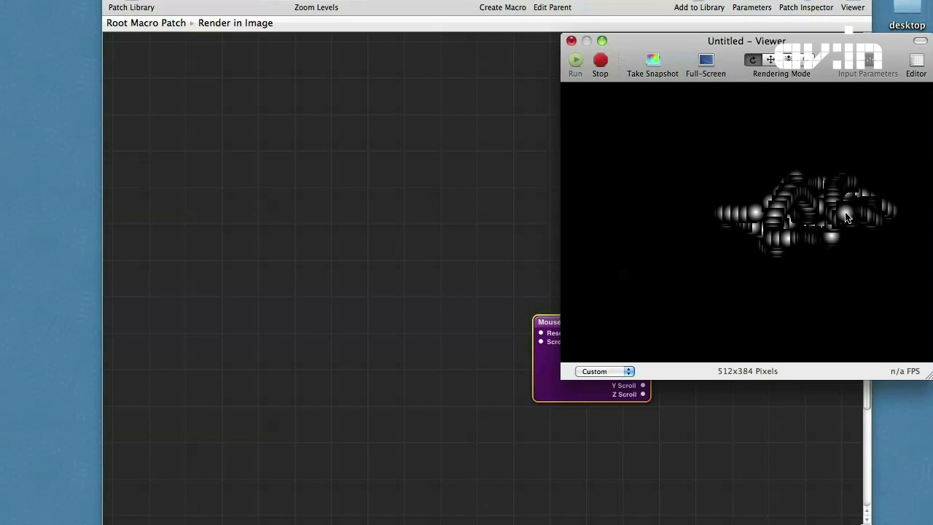
- Set the Billboard's Blending mode to Over
left_click(503, 215)
left_click(813, 273)
key("super+i")
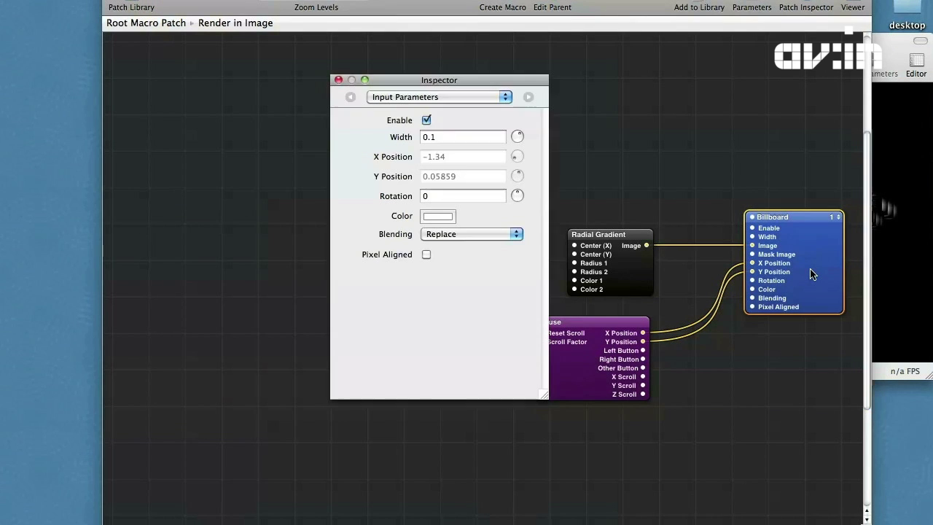
left_click(514, 234)
left_click(478, 248)
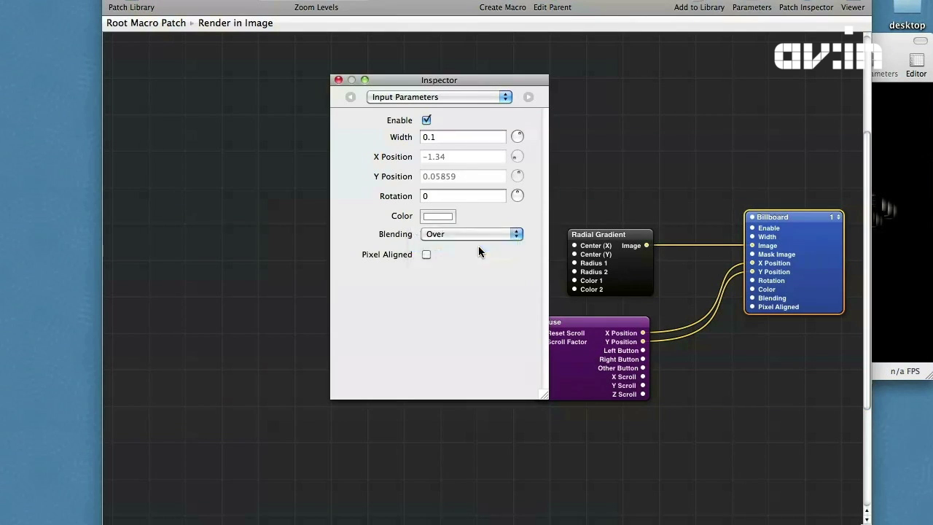
left_click(337, 81)
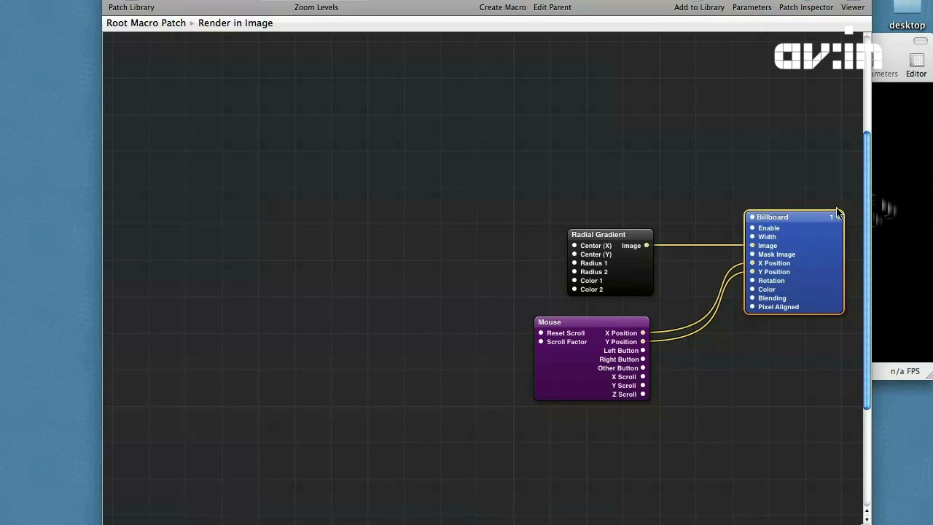
- Paint freehand test strokes in the viewer to check how the blended gradient leaves its trail
left_click(893, 212)
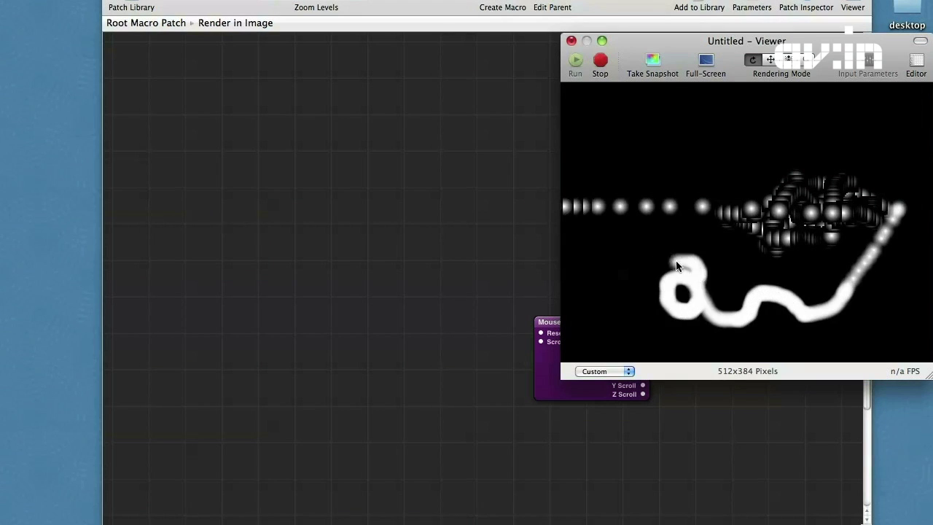
mouse_move(616, 284)
left_mouse_down()
mouse_move(644, 328)
mouse_move(692, 342)
mouse_move(733, 333)
left_mouse_up()
left_click_drag(733, 289, 708, 300)
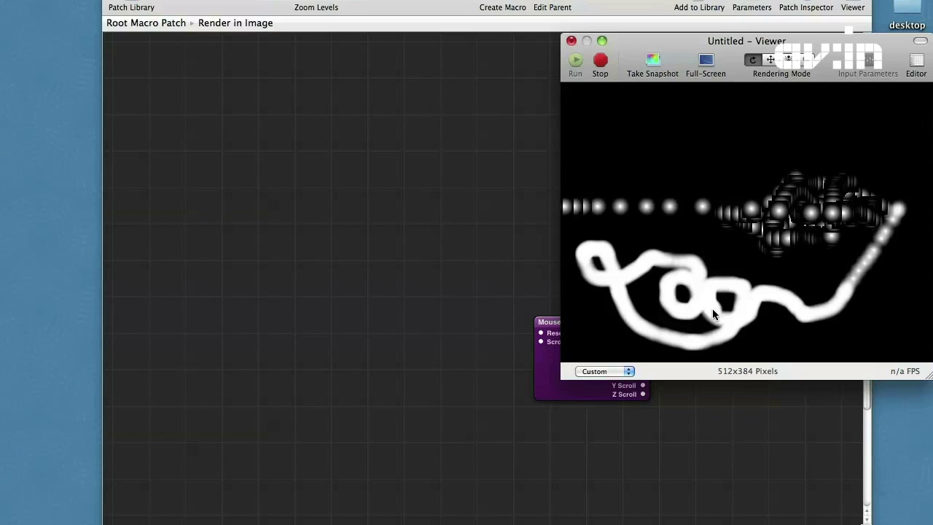
- Add an Interpolation patch inside the Render in Image macro
left_click(329, 225)
left_click(139, 6)
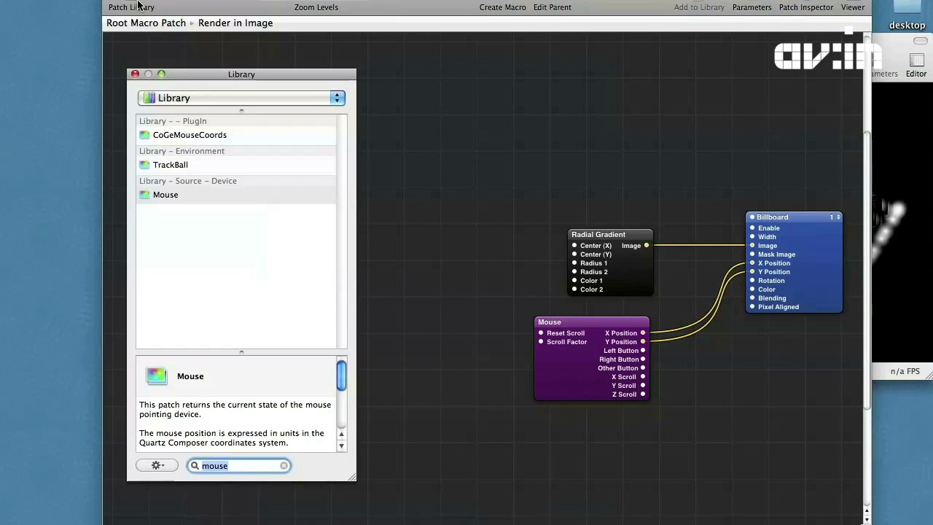
type("interp")
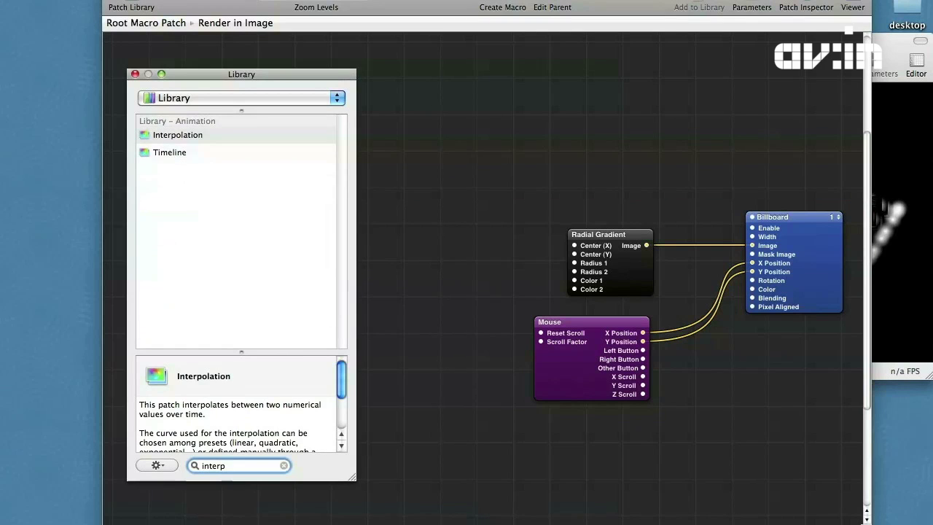
key("Return")
- Search the patch library for hsl and add an HSL Color patch
key("BackSpace")
key("BackSpace")
key("BackSpace")
key("BackSpace")
key("BackSpace")
key("BackSpace")
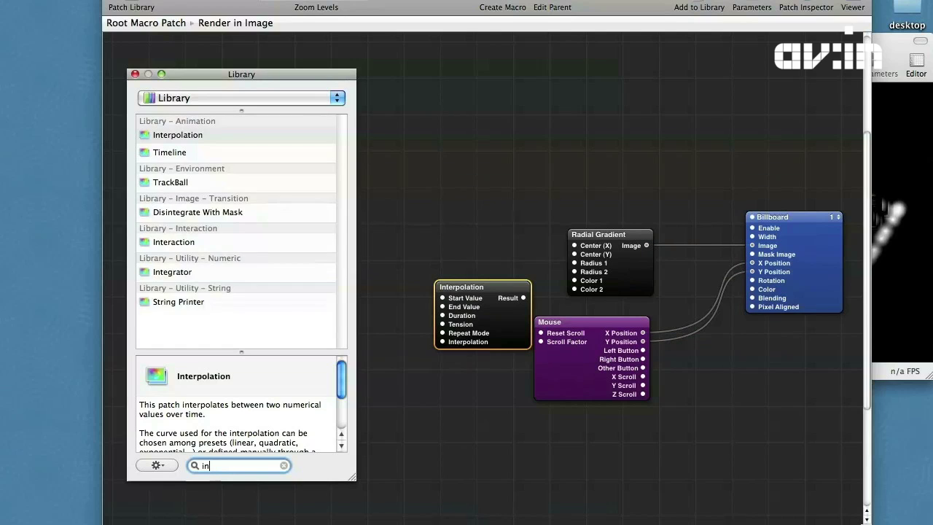
type("hsl")
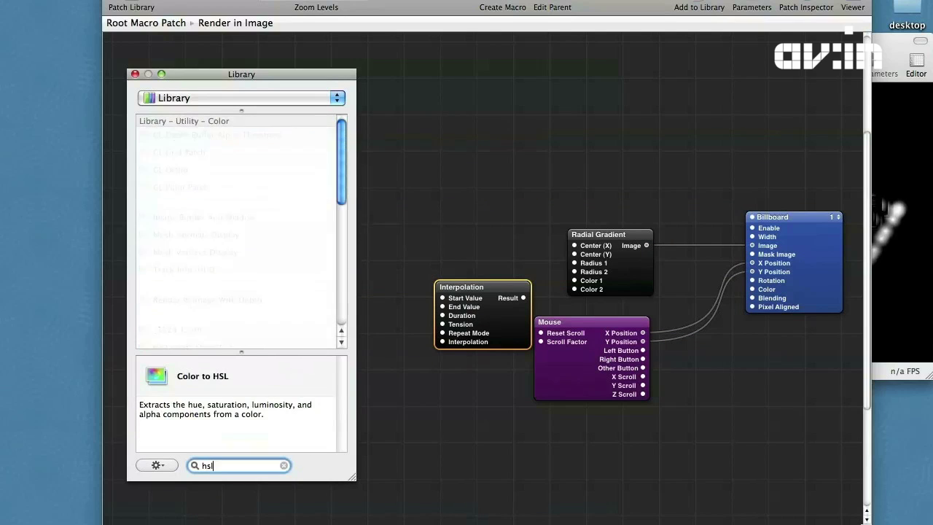
key("Down")
key("Return")
- Connect HSL Color to the Radial Gradient's Color 1, and the Interpolation Result to HSL Color's Hue, separating the overlapping patches
left_click_drag(490, 322, 574, 280)
left_click(493, 324)
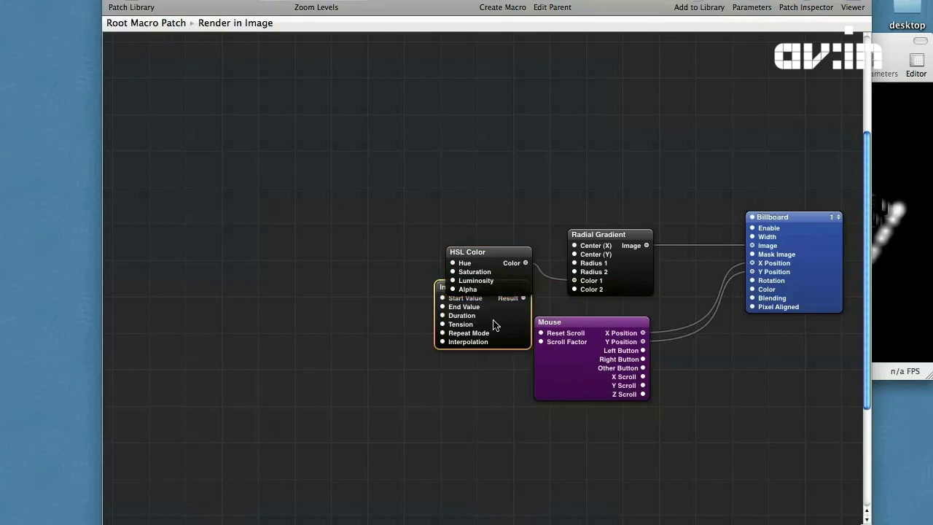
left_click_drag(493, 324, 453, 263)
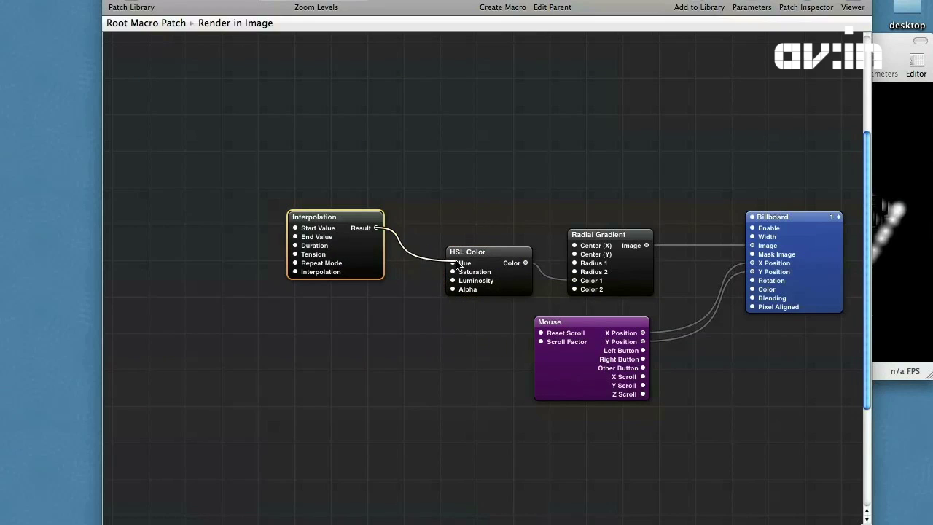
- Set the Luminosity of the HSL Color patch to 0.6
left_click(518, 281)
key("super+i")
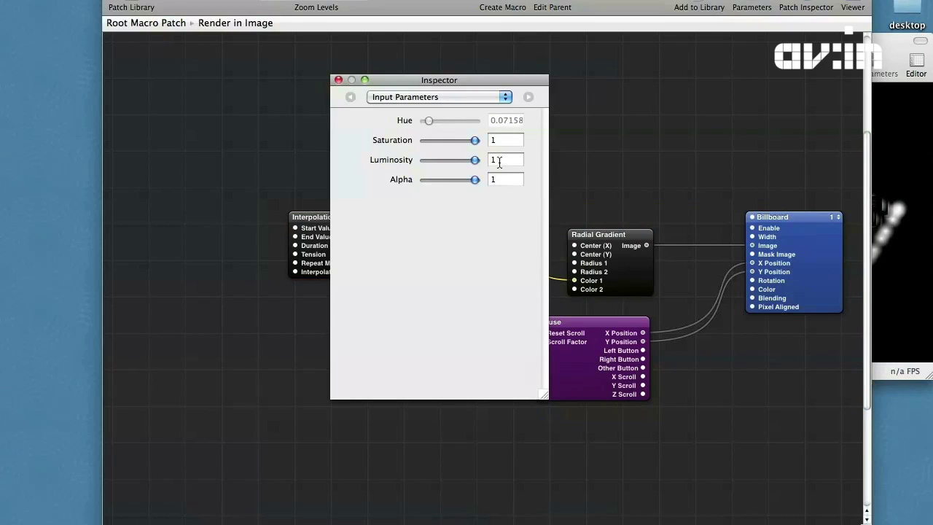
left_click(499, 159)
type("0.6")
key("Return")
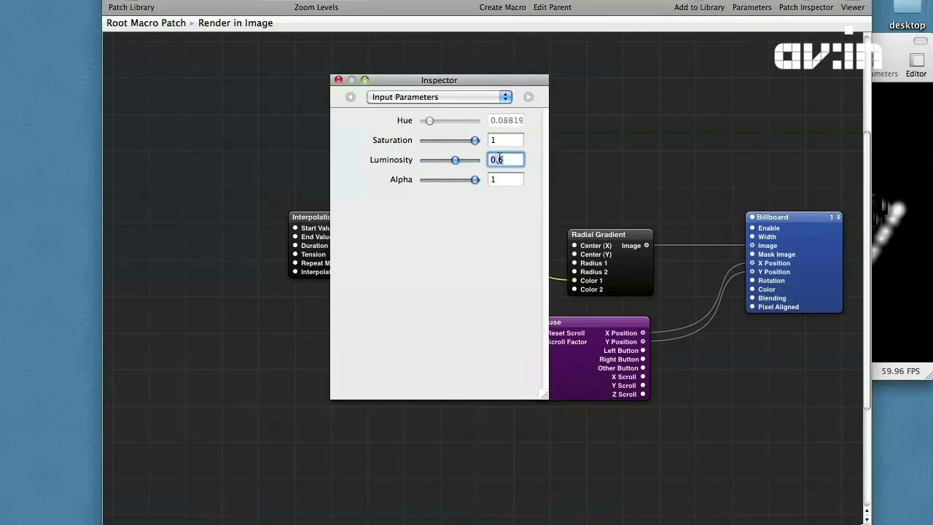
- Test the colour-cycling brush in the viewer, close the parameter inspector and return to the patch editor
left_click(895, 188)
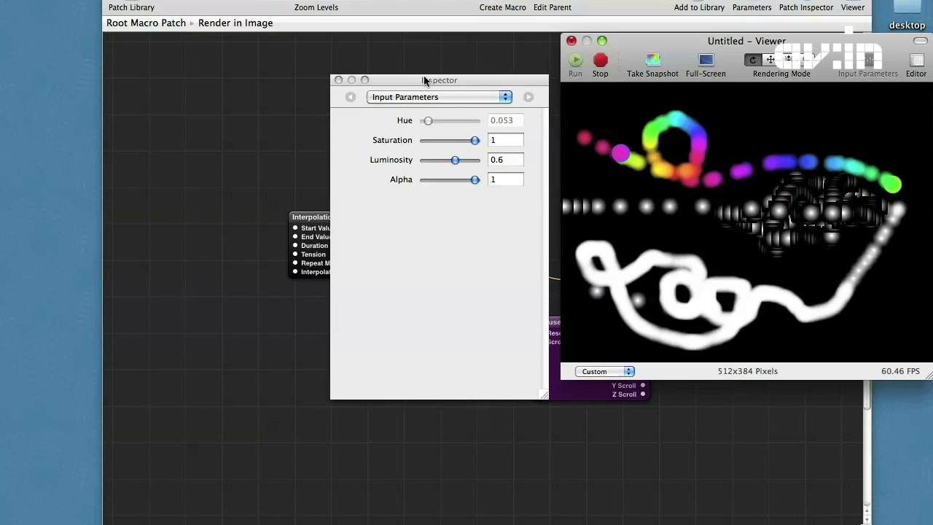
left_click(338, 80)
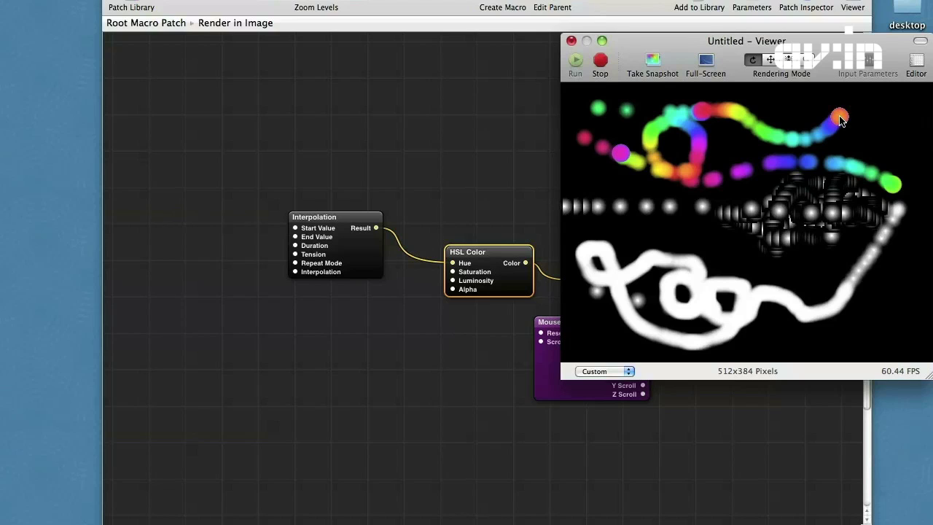
left_click(441, 143)
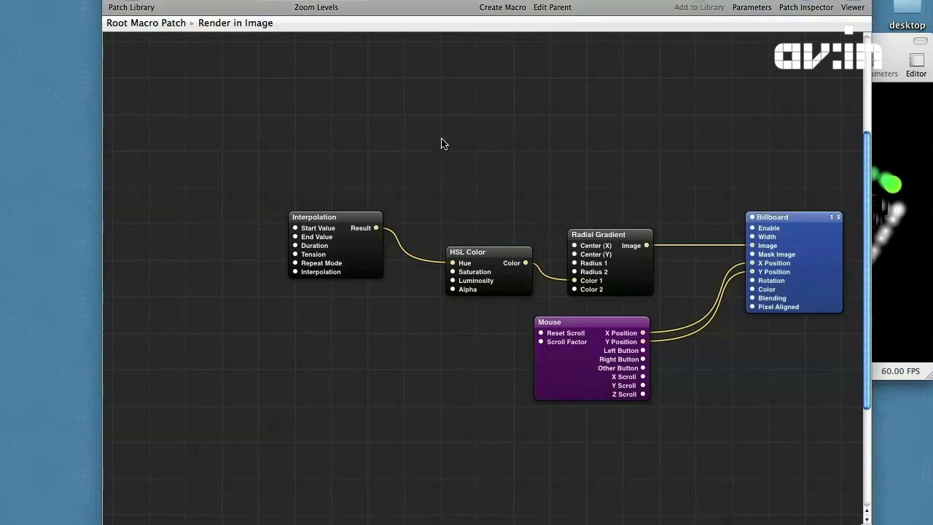
- Rearrange the Mouse, Interpolation and HSL Color patches to make room, and add two Derivator patches
left_click_drag(325, 254, 367, 293)
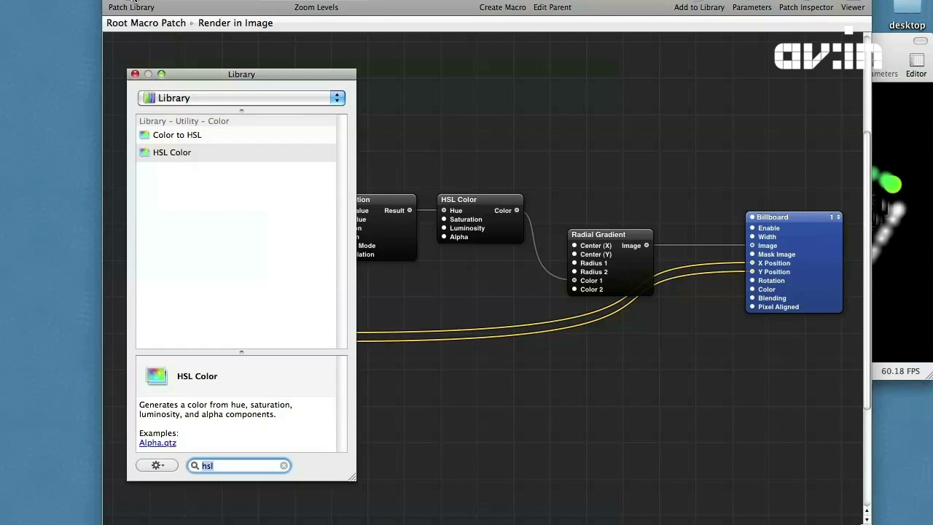
type("d")
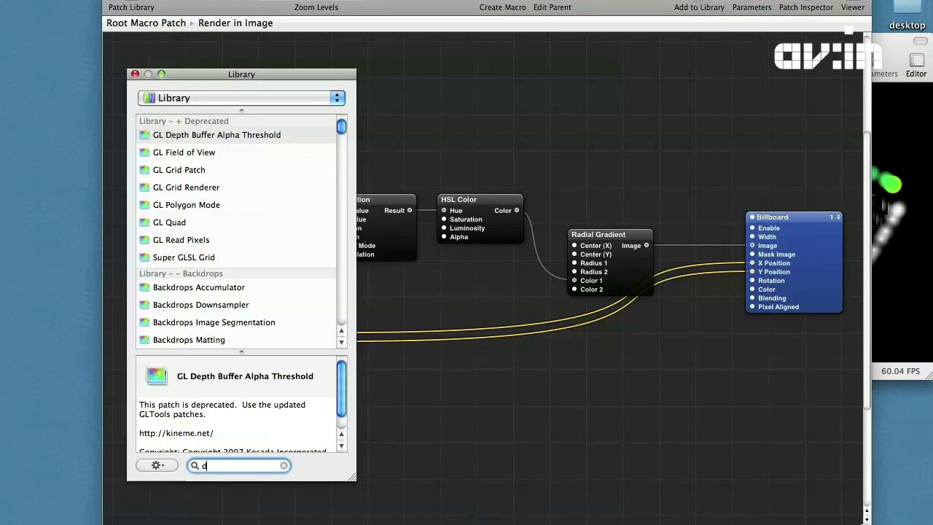
type("eri")
key("Down")
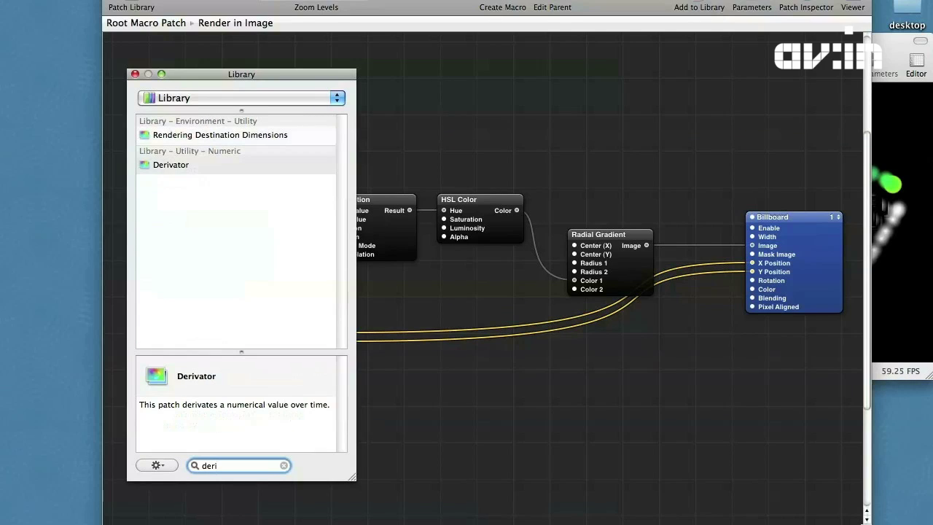
key("Return")
key("Return")
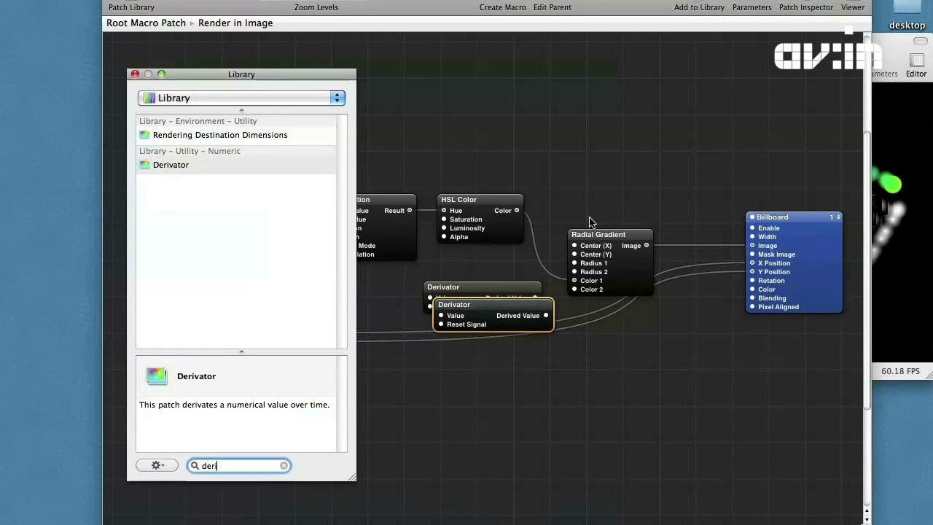
- Connect the Mouse X Position to one Derivator's Value input and the Y Position to the other's
left_click(474, 336)
left_click_drag(345, 334, 430, 297)
left_click_drag(345, 342, 459, 339)
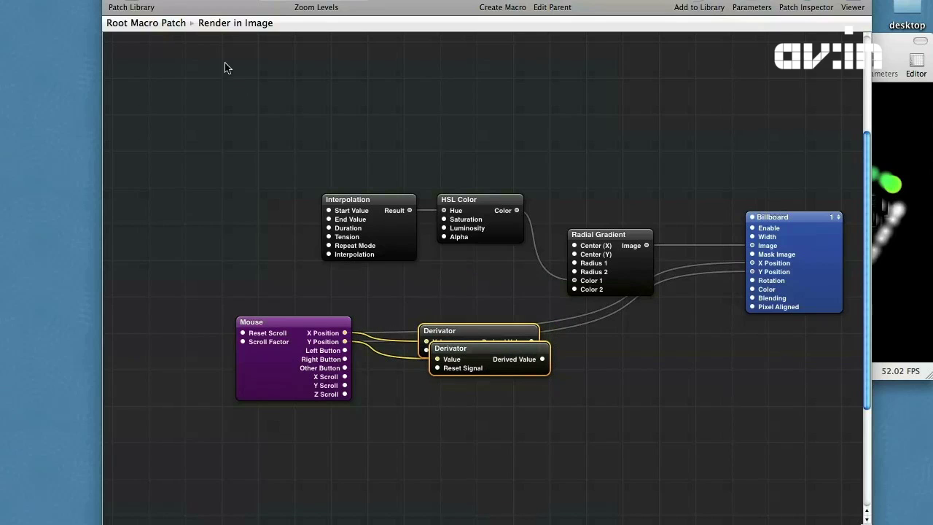
- Add a Mathematical Expression patch and place it beside the two Derivator patches
left_click(132, 7)
type("expr")
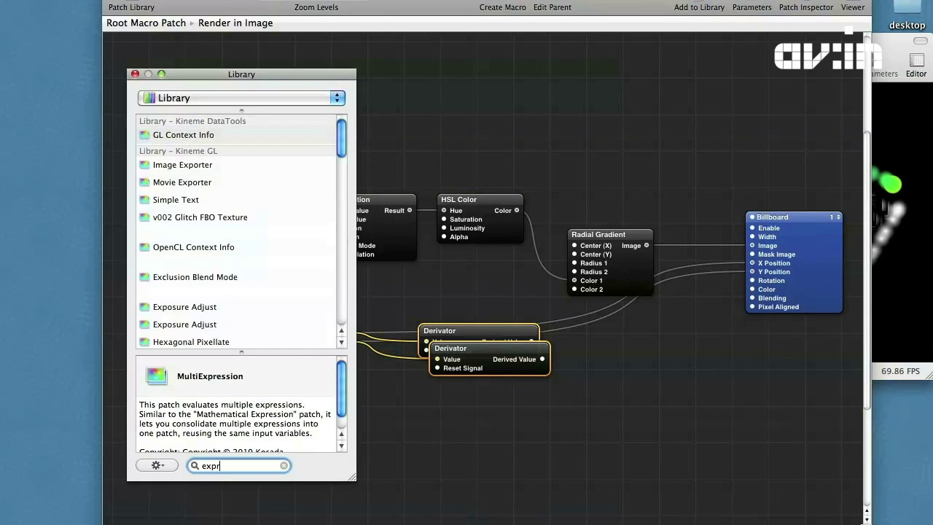
key("Down")
key("Down")
key("Return")
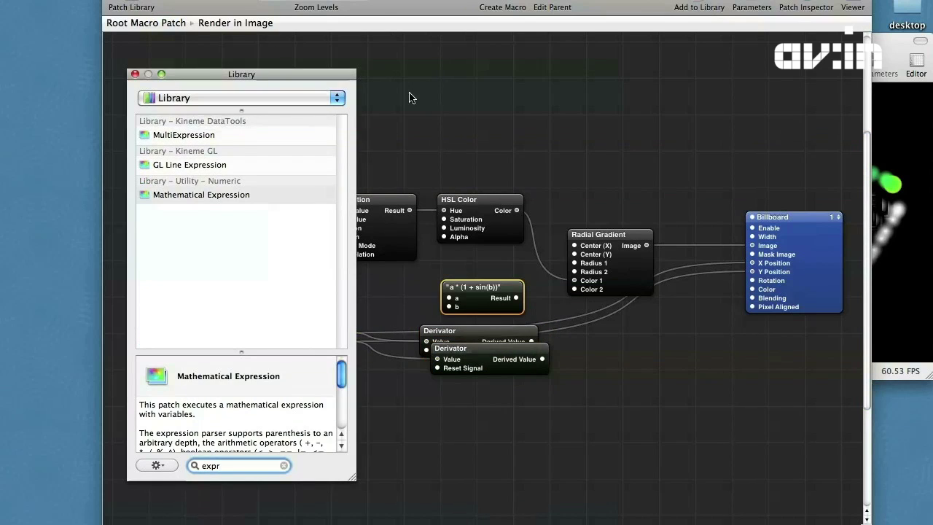
left_click(474, 301)
left_click_drag(473, 300, 615, 362)
- Set the Mathematical Expression patch's formula to sqrt(x^2+y^2)/50 and close the inspector
key("super+i")
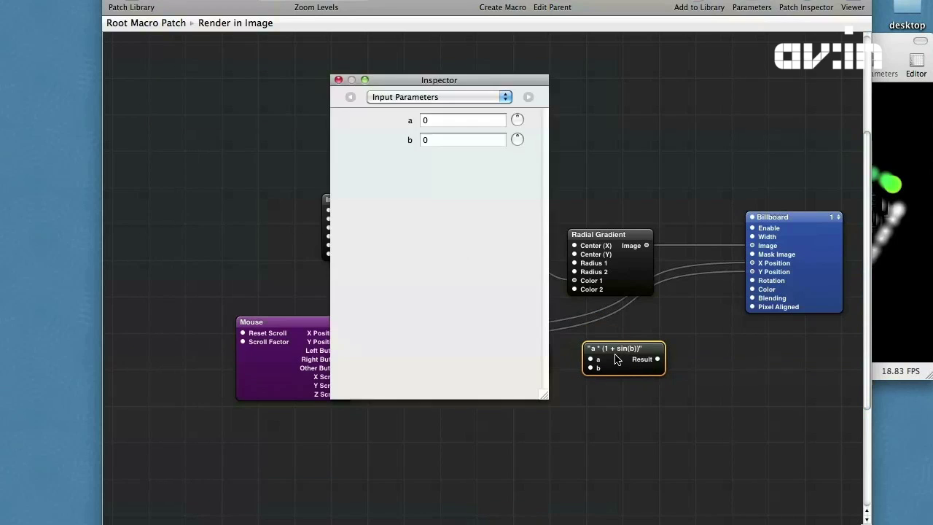
left_click(405, 97)
left_click(405, 105)
left_click_drag(431, 129, 318, 128)
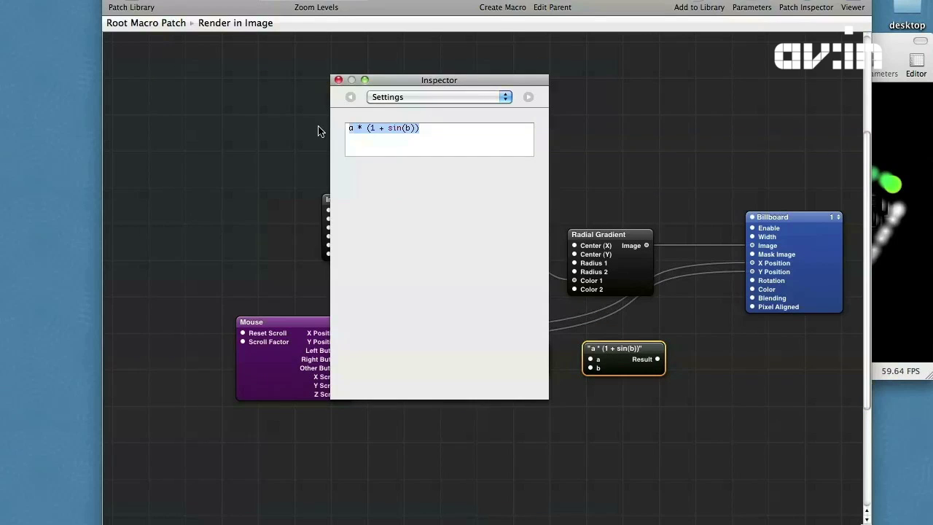
type("sqrt")
type("(x)")
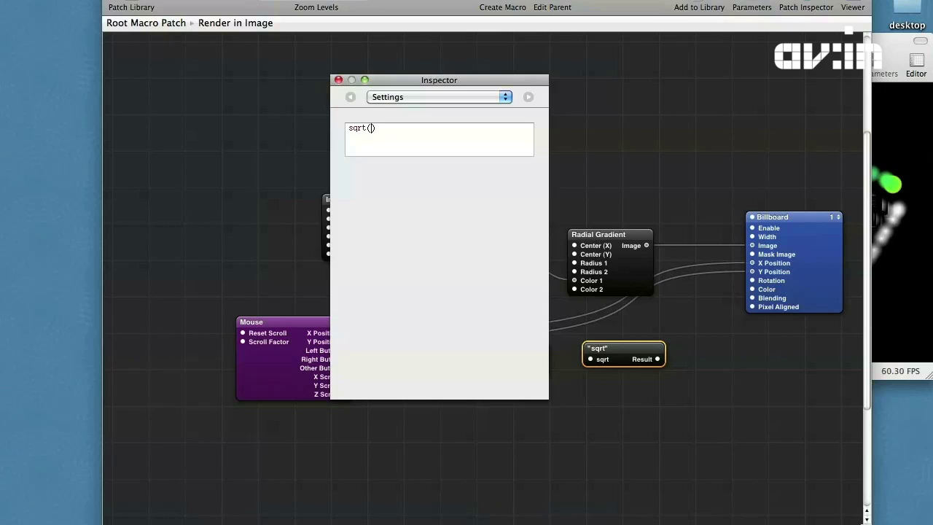
type("^2+")
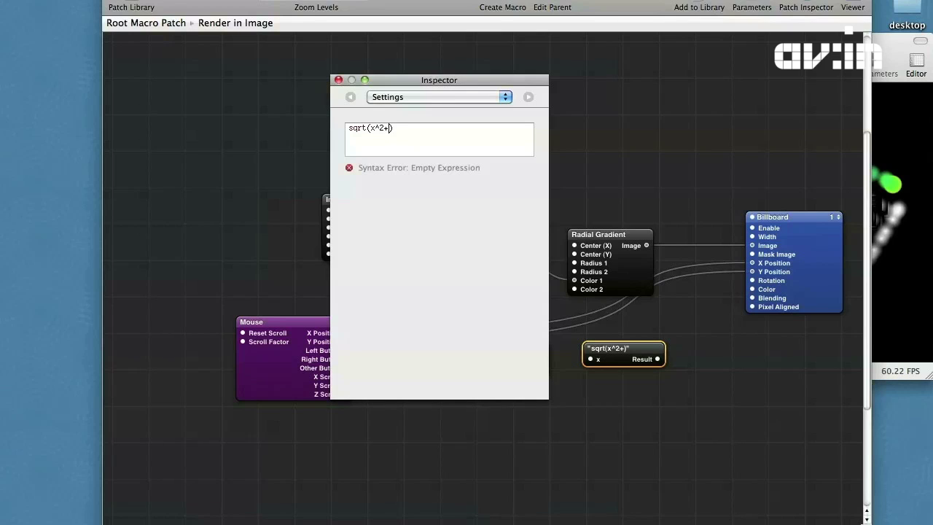
type("y^2")
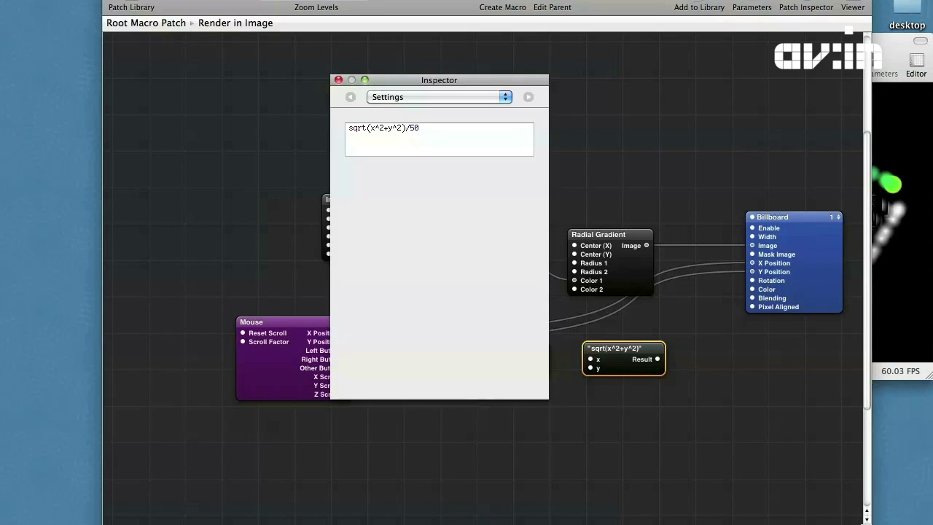
left_click(337, 80)
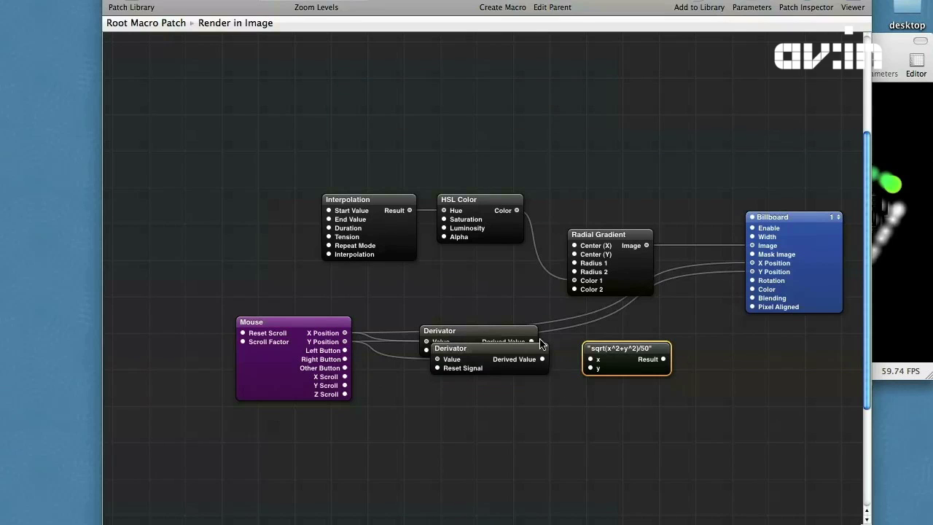
- Connect the Derivators to the expression's x and y inputs and its Result to the Billboard's Width, and test the brush in the viewer
left_click_drag(564, 344, 590, 367)
left_click_drag(665, 361, 752, 236)
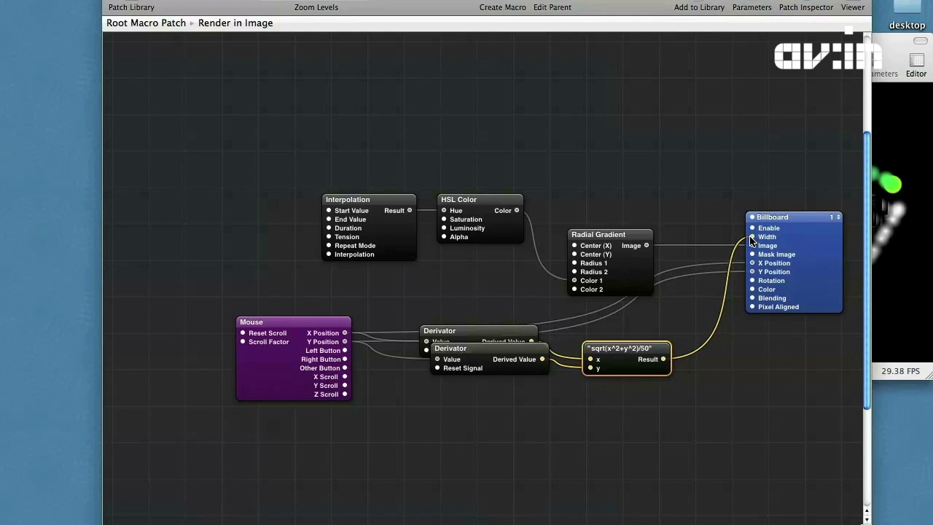
left_click(901, 155)
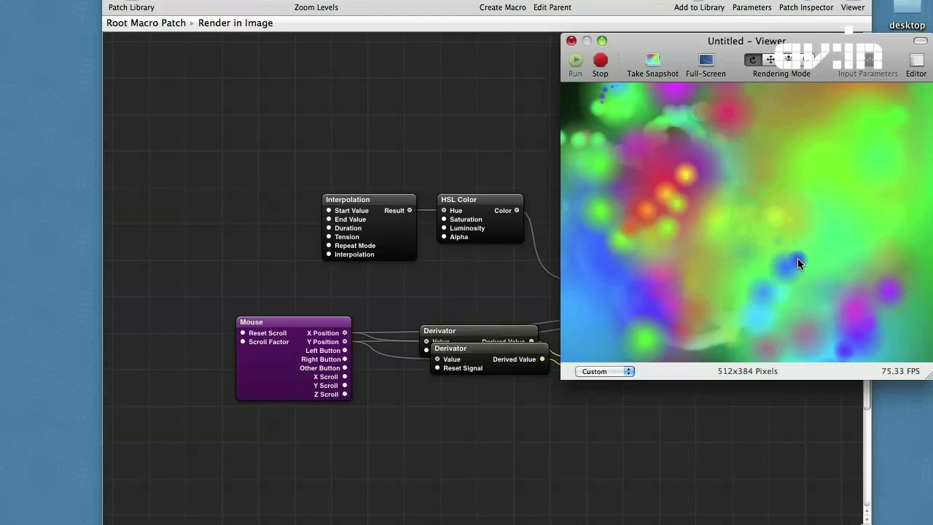
left_click(426, 310)
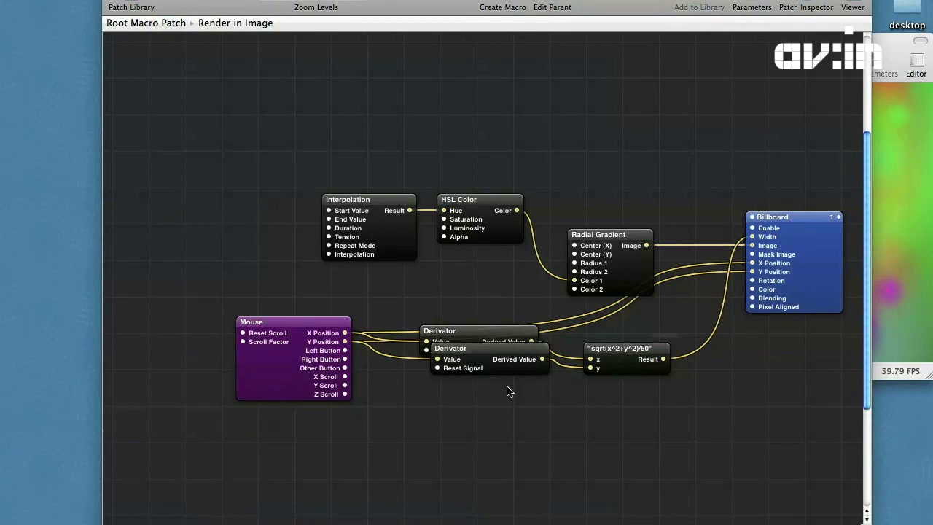
- Group the two Derivators and the expression patch into a macro and move it closer to the Mouse patch
left_click_drag(676, 412, 450, 325)
left_click(496, 7)
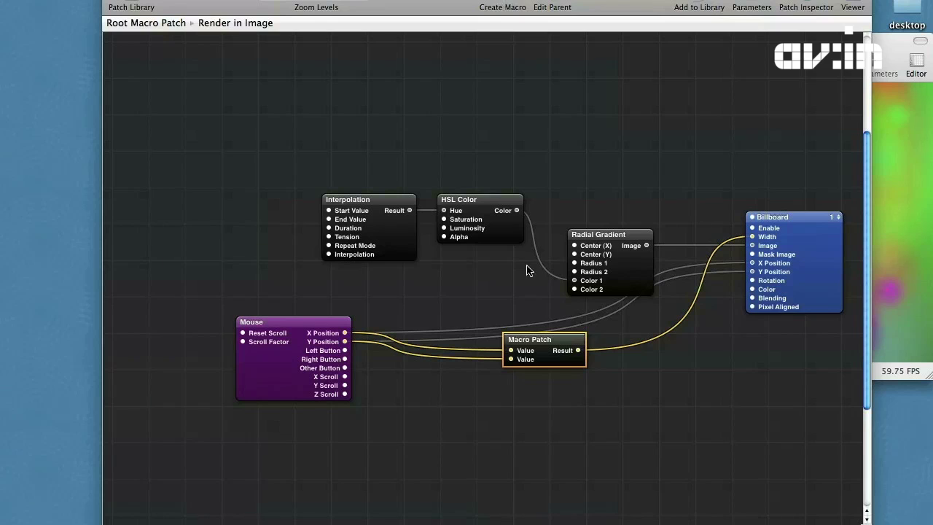
left_click_drag(539, 371, 467, 339)
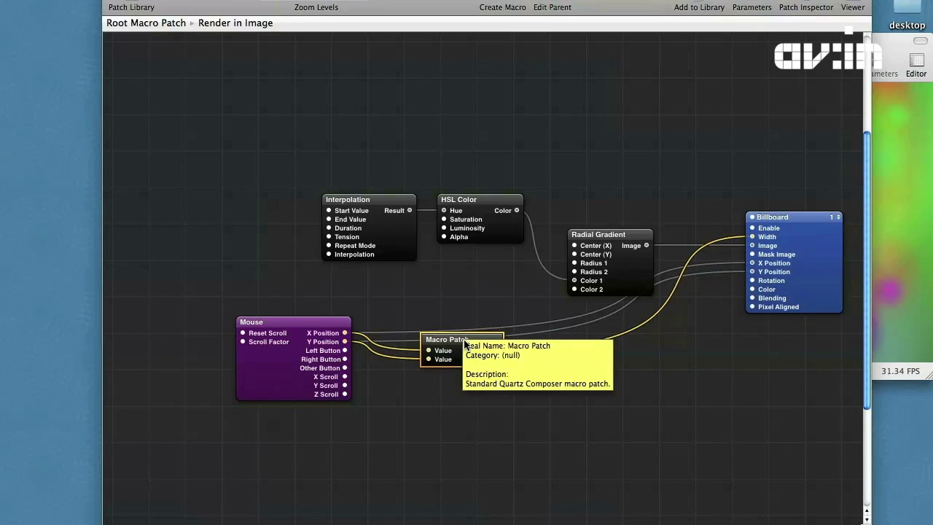
- Rename the new macro's two published Value inputs to X and Y
key("super+i")
key("super+3")
left_click(366, 158)
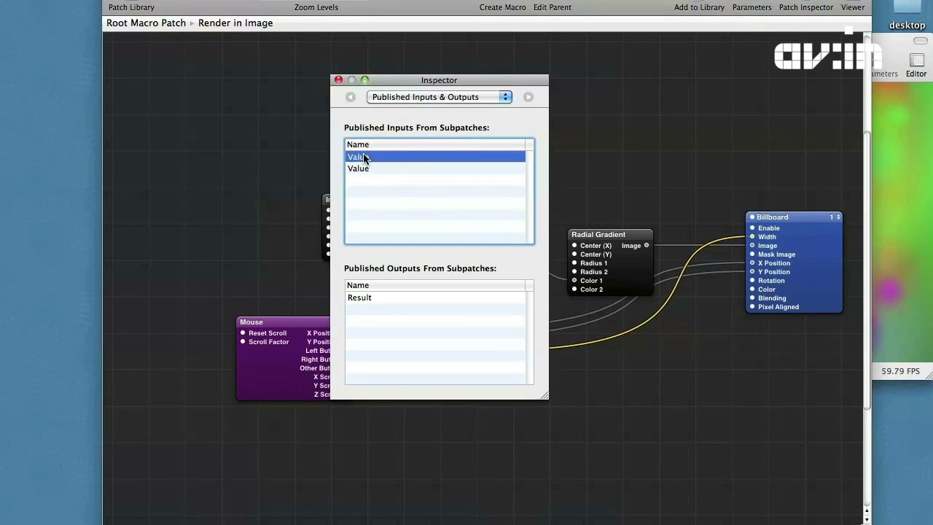
left_click(366, 158)
type("X")
key("Return")
double_click(362, 169)
type("Y")
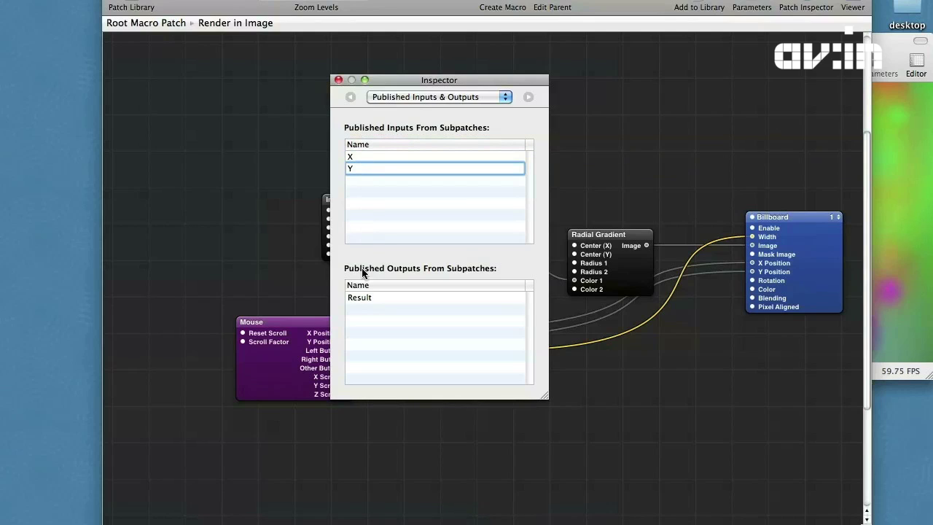
- Rename the macro's published Result output to Scale and close the inspector
double_click(358, 296)
type("Sc")
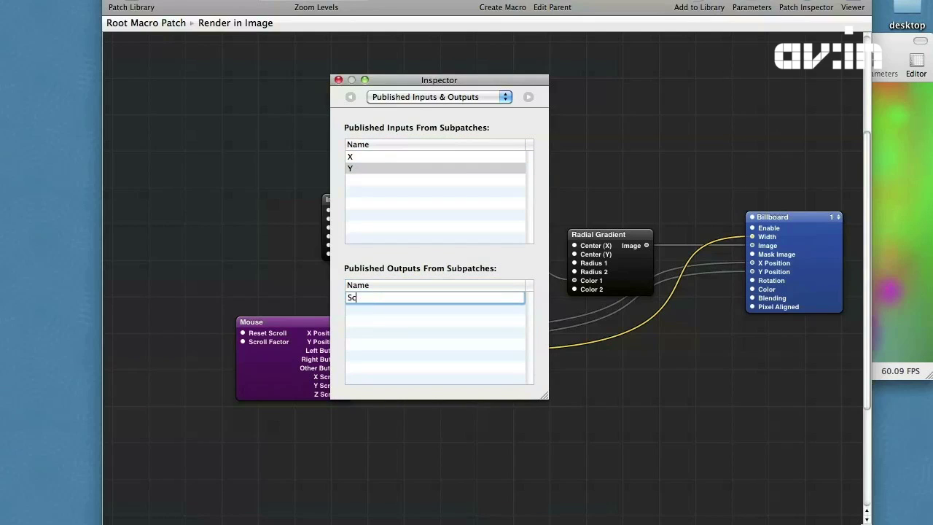
type("ale")
key("Return")
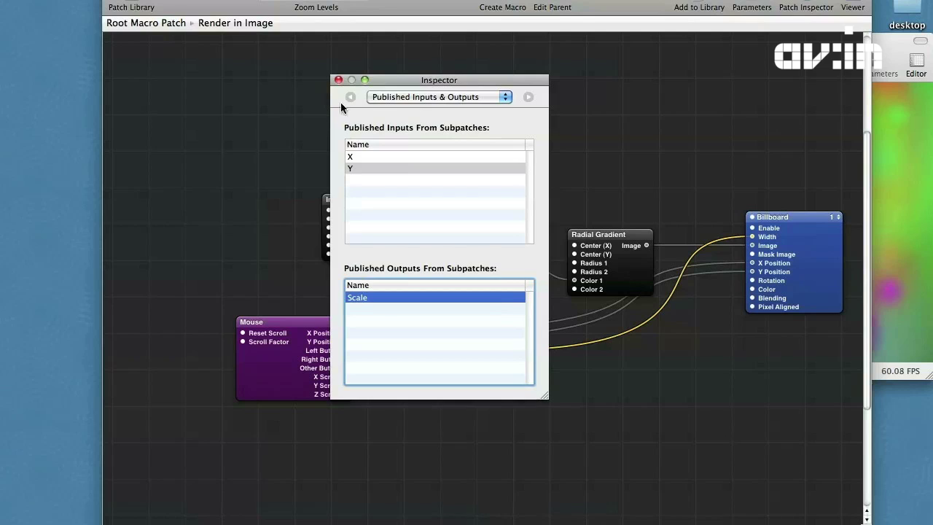
left_click(338, 80)
- Rename the macro patch to Scale and align it with the Mouse patch's position outputs
double_click(446, 340)
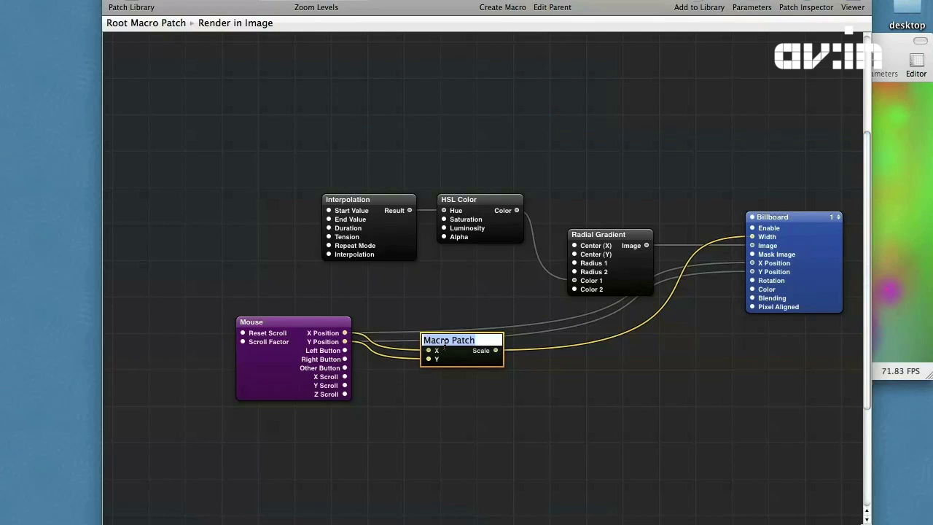
type("Scal")
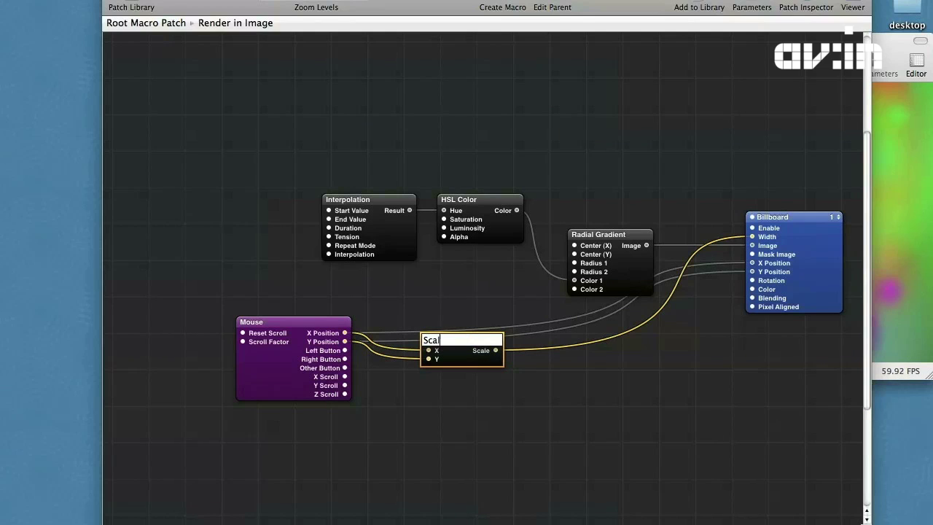
type("e")
key("Return")
left_click_drag(458, 354, 504, 337)
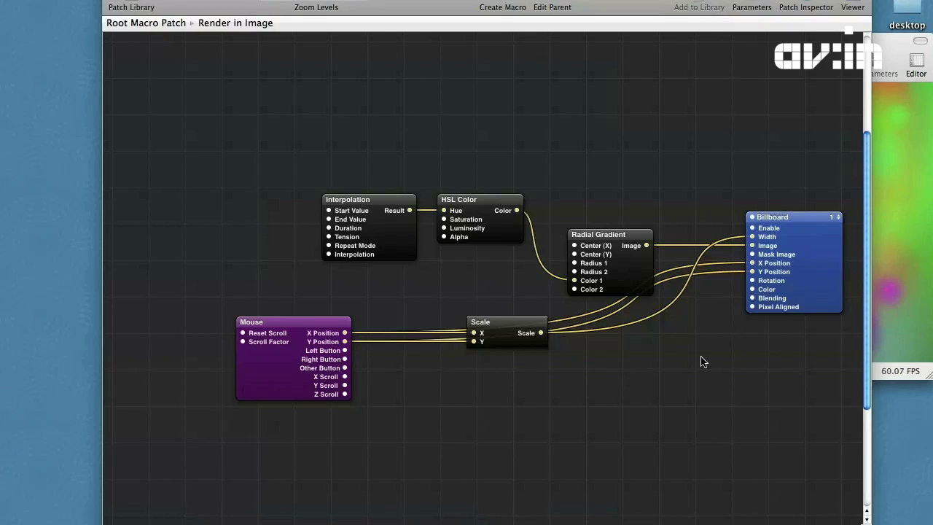
- Test the movement-scaled brush in the viewer, and disable the Billboard patch
left_click(905, 228)
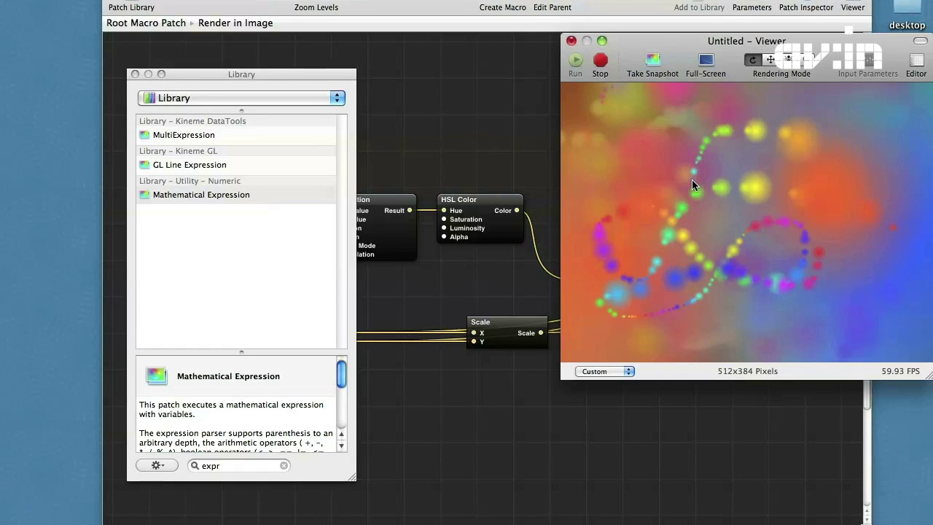
left_click(454, 92)
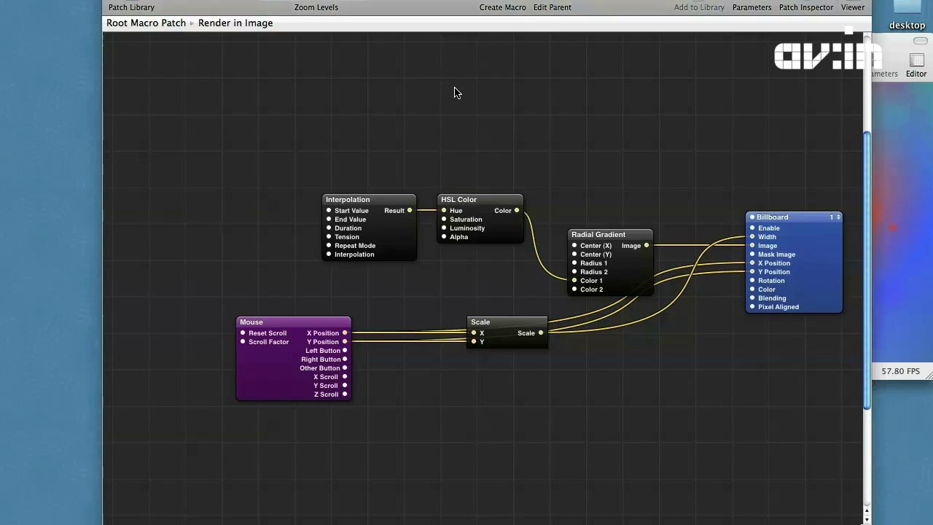
left_click(798, 295)
key("super+i")
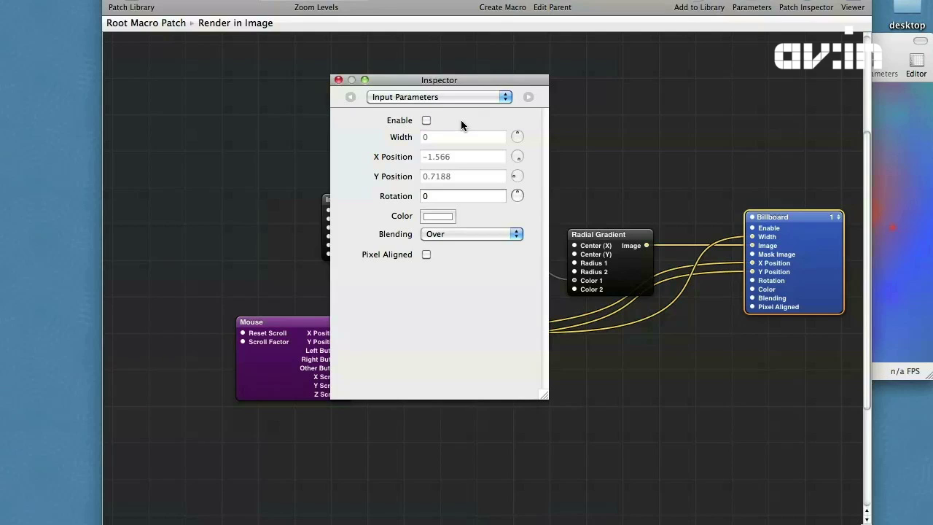
left_click(338, 79)
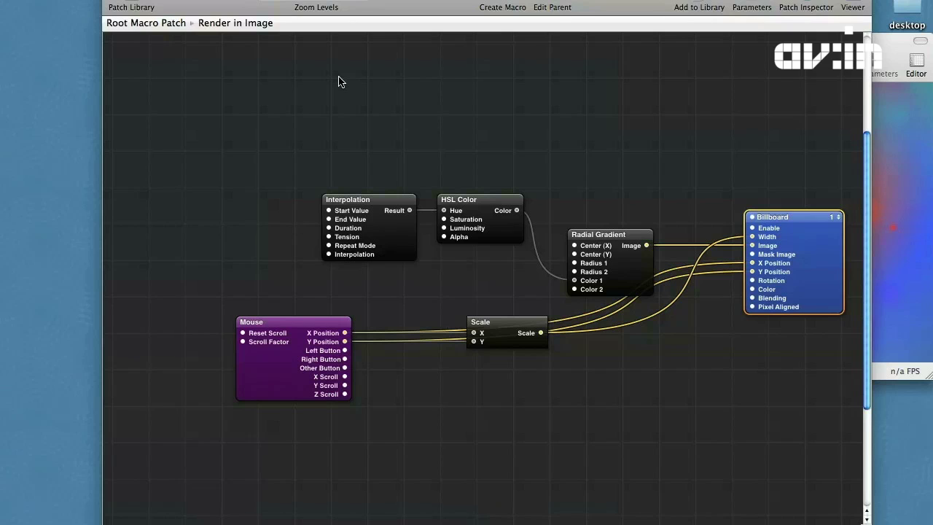
- Add a Clear patch, place it above the Billboard, and check the viewer
left_click(118, 3)
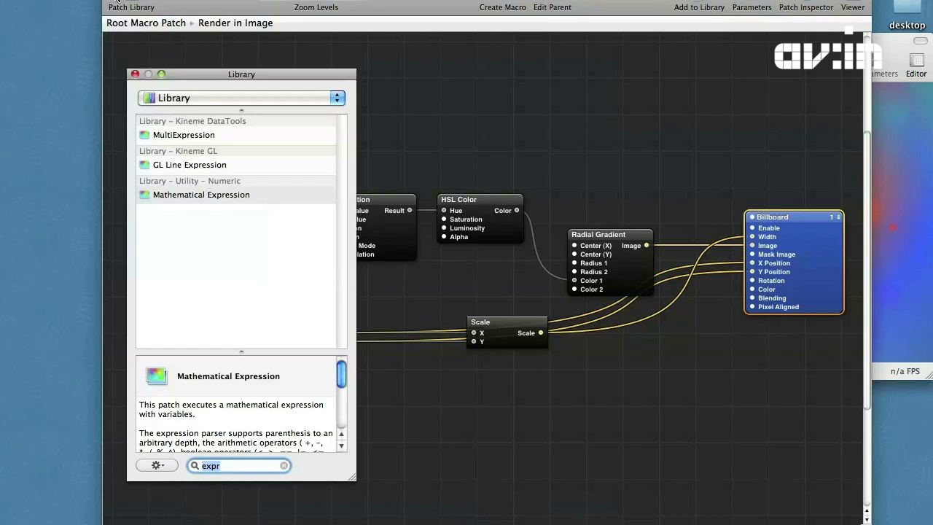
type("clear")
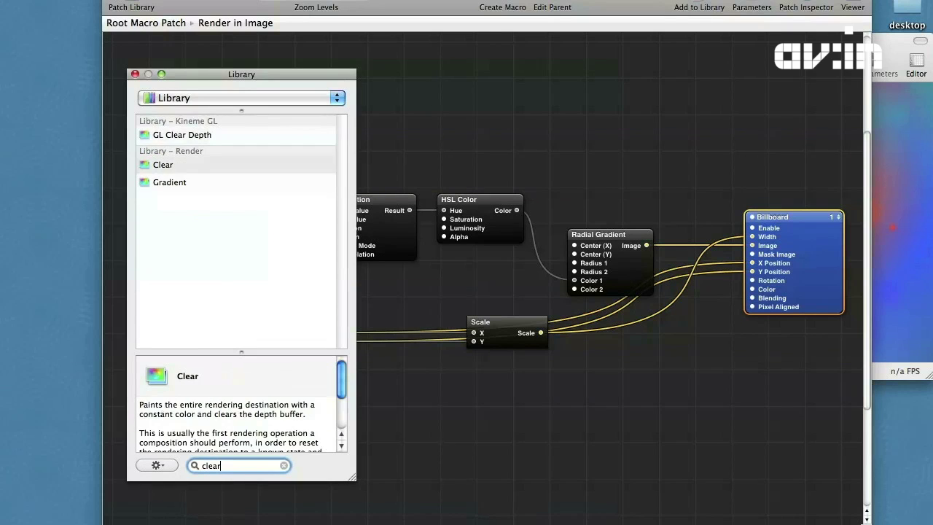
key("Return")
key("super+Return")
left_click_drag(497, 296, 785, 187)
left_click(915, 229)
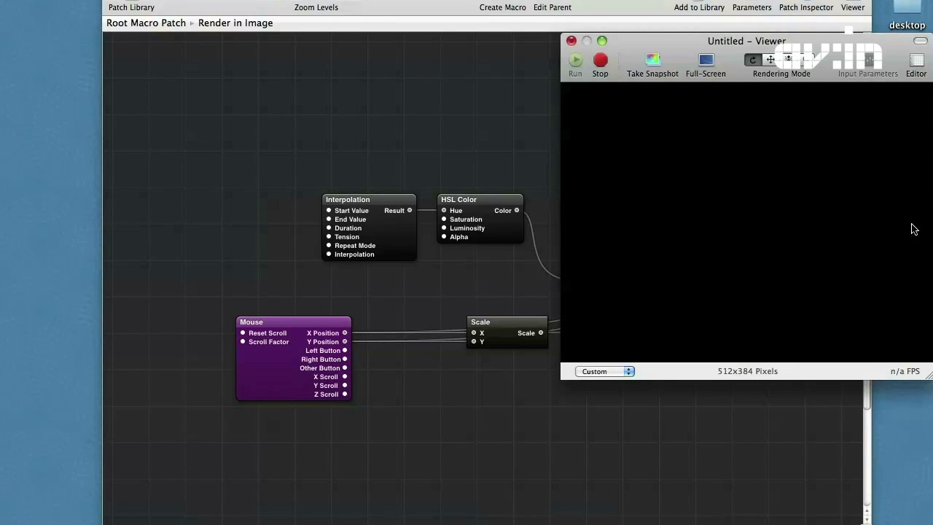
left_click(497, 138)
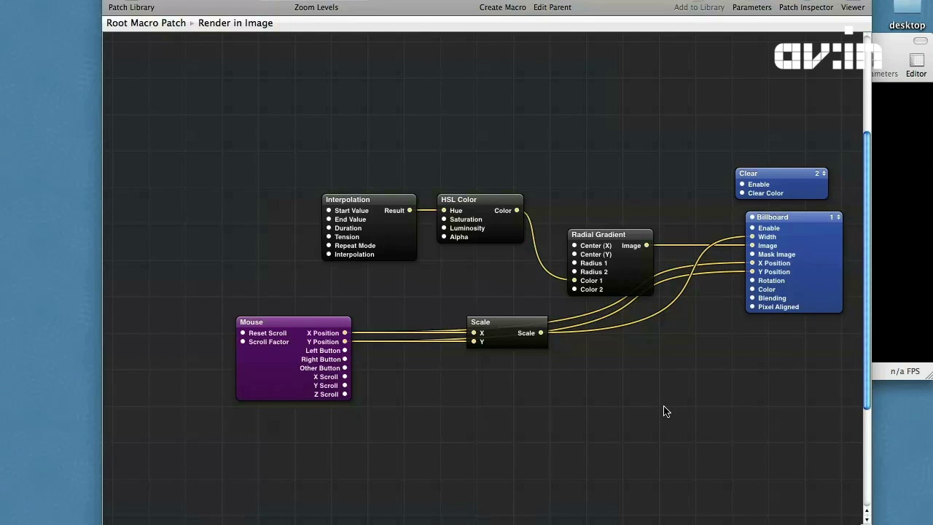
- Add a Named Structure Maker patch and place it below the Scale and Radial Gradient patches
scroll(664, 410, "right", 4)
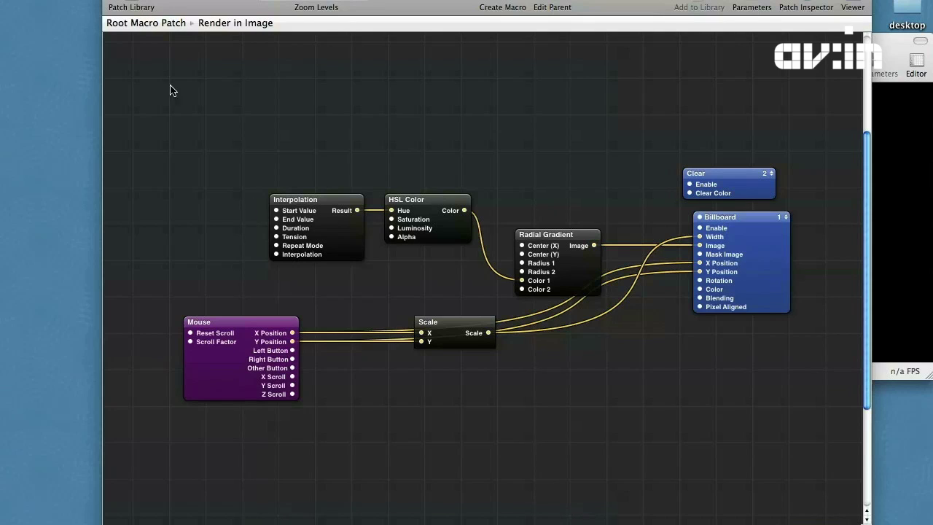
key("super+Return")
type("named")
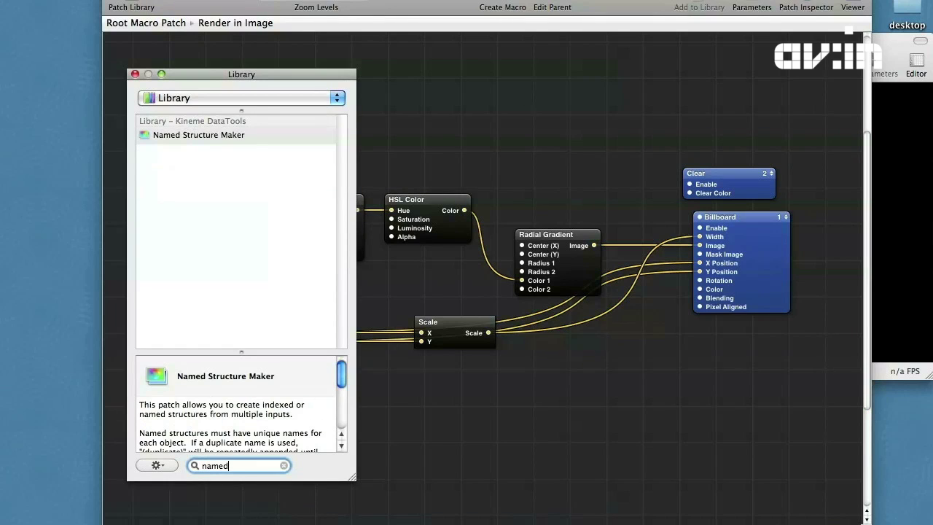
key("Return")
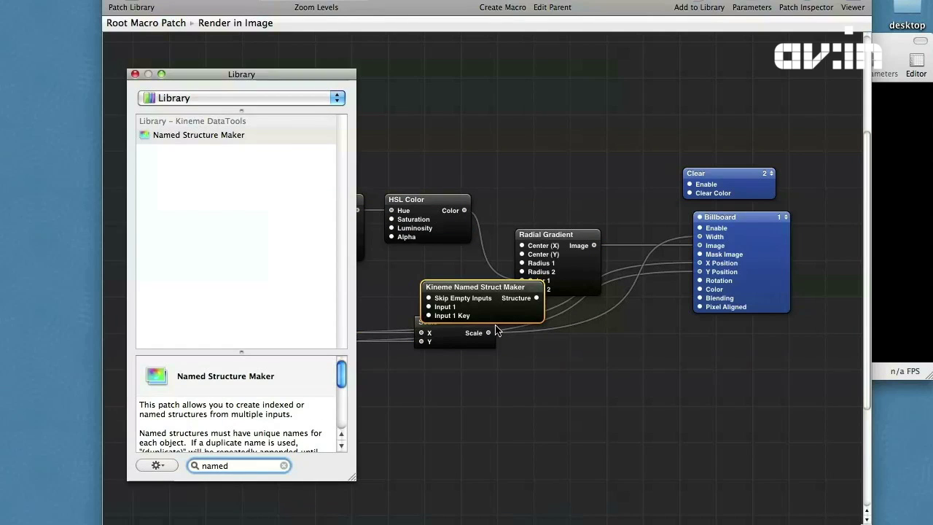
key("super+Return")
left_click_drag(495, 309, 603, 404)
- Set the Named Structure Maker's number of inputs to 3
key("super+i")
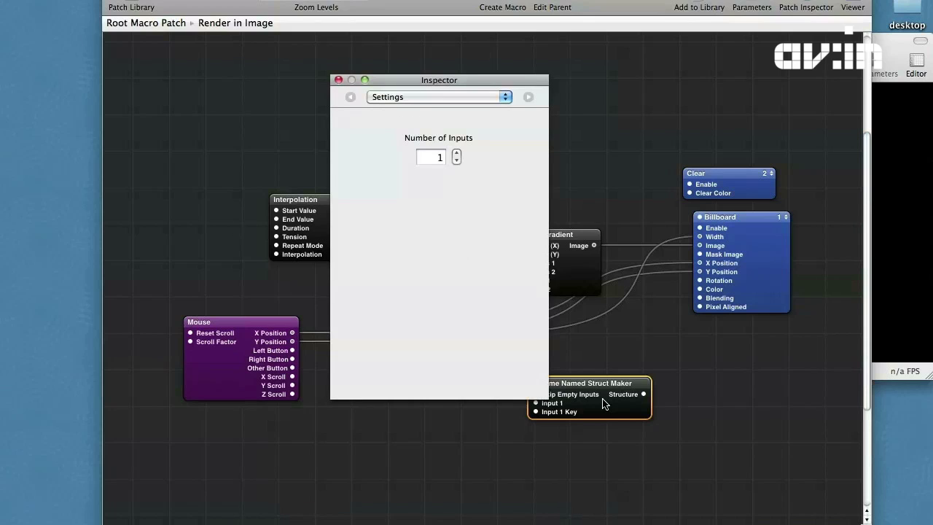
left_click(457, 154)
left_click(458, 154)
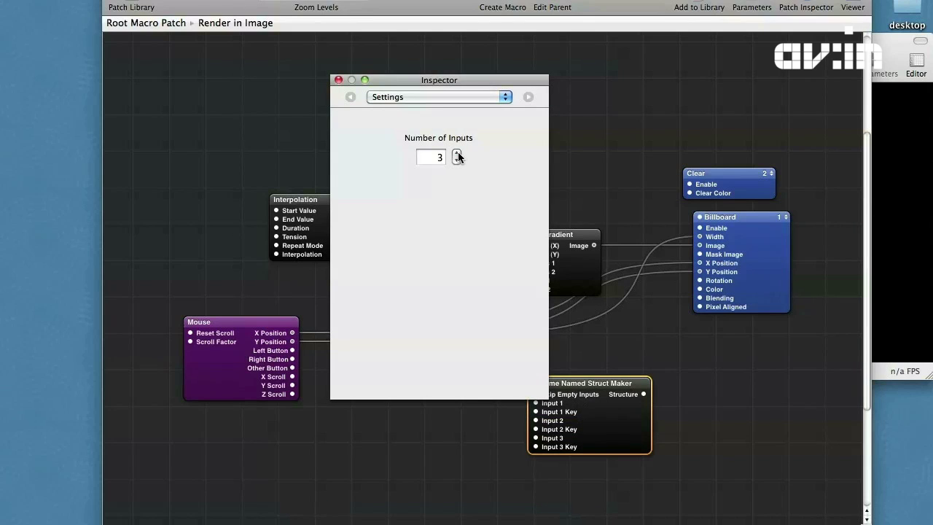
- Name the Named Structure Maker's three input keys X, Y and Scale
key("super+2")
left_click(452, 137)
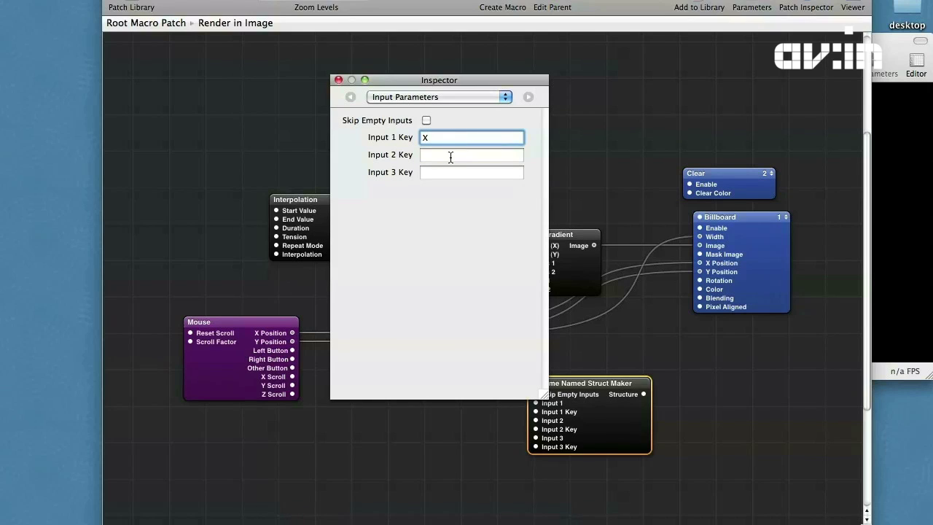
left_click(450, 156)
left_click(443, 174)
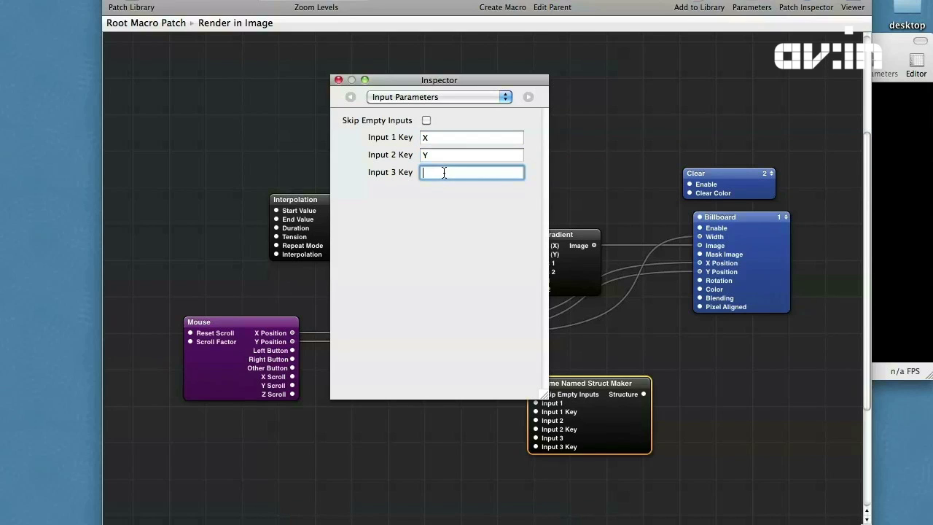
type("Scale")
left_click(339, 81)
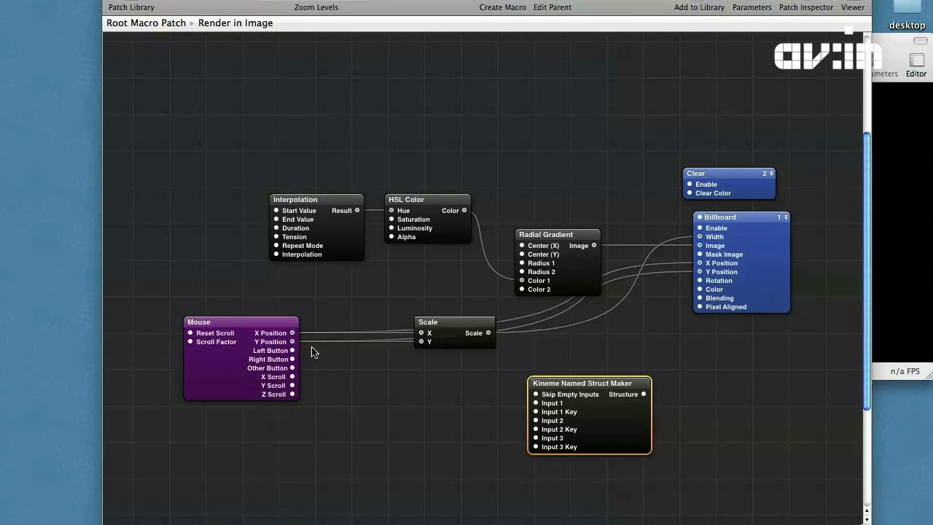
- Connect the Mouse's X Position and Y Position and the Scale output to the struct maker's Inputs 1, 2 and 3 respectively
left_click_drag(292, 333, 535, 403)
left_click_drag(292, 342, 537, 421)
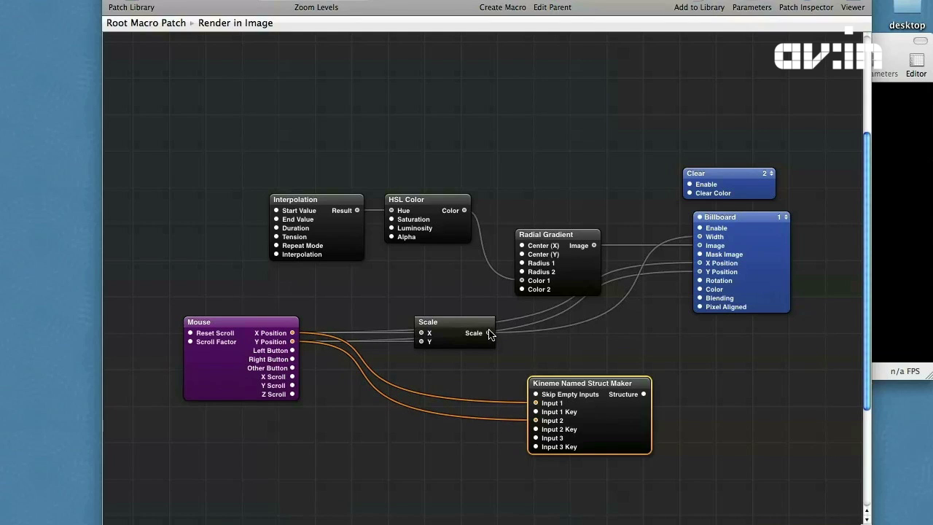
left_click_drag(488, 333, 537, 441)
- Add a Queue patch and place it to the right of the Named Struct Maker
left_click(133, 6)
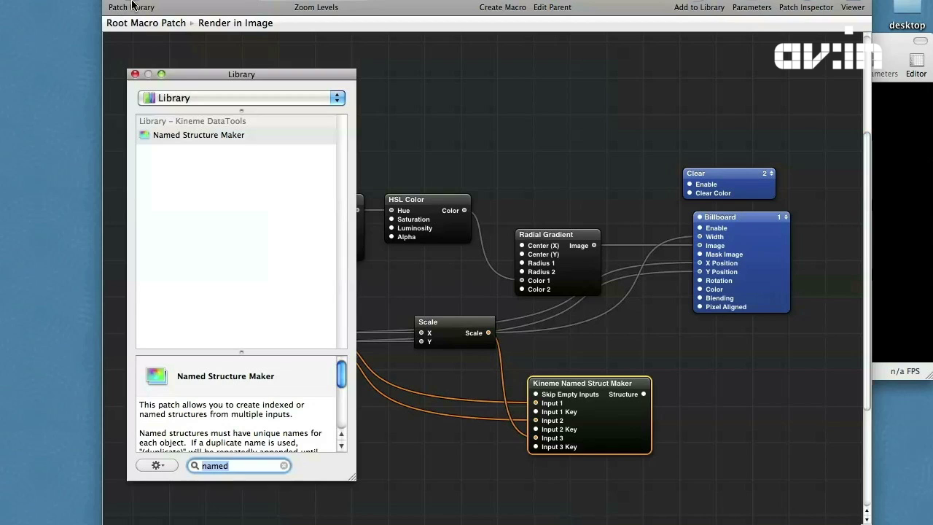
type("qu")
key("Down")
key("Down")
key("Down")
key("Down")
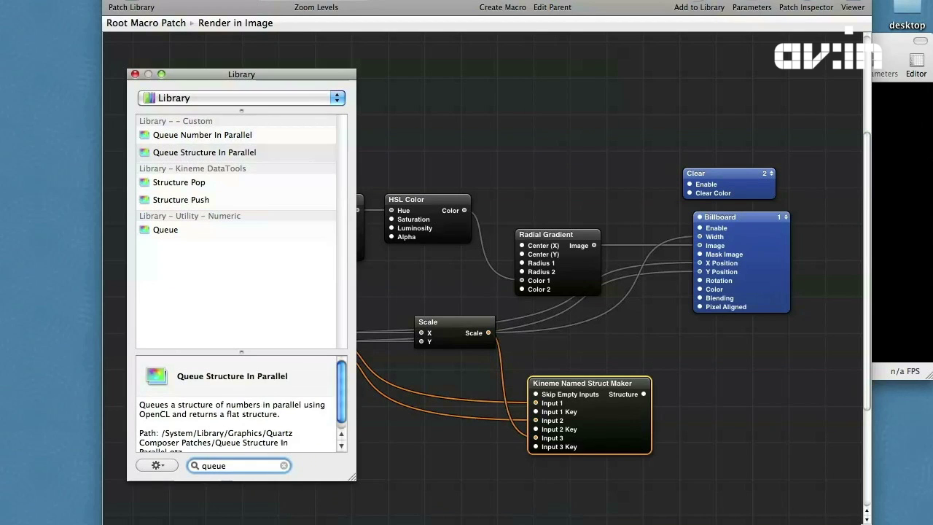
key("Return")
key("super+Return")
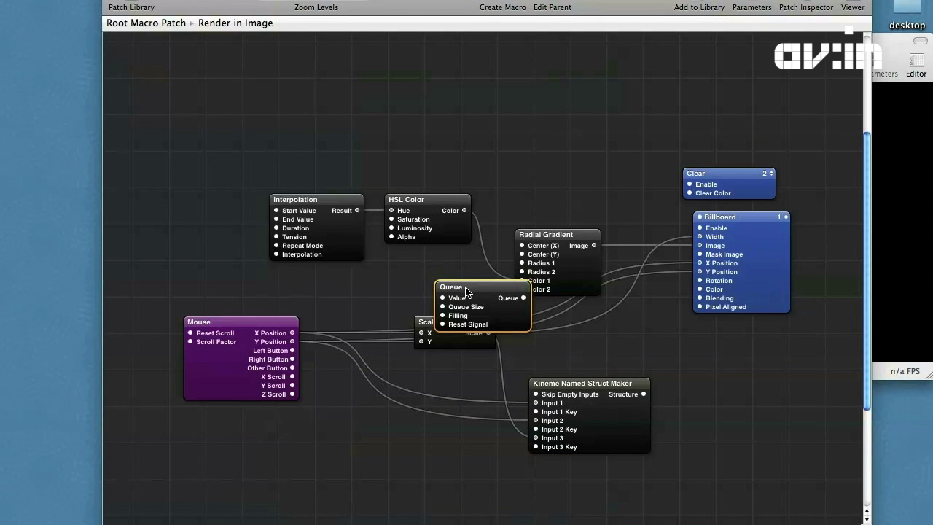
left_click_drag(473, 288, 768, 401)
- Set the Queue's size to 100 and connect the struct maker's Structure output to the Queue's Value input
key("super+i")
left_click(440, 122)
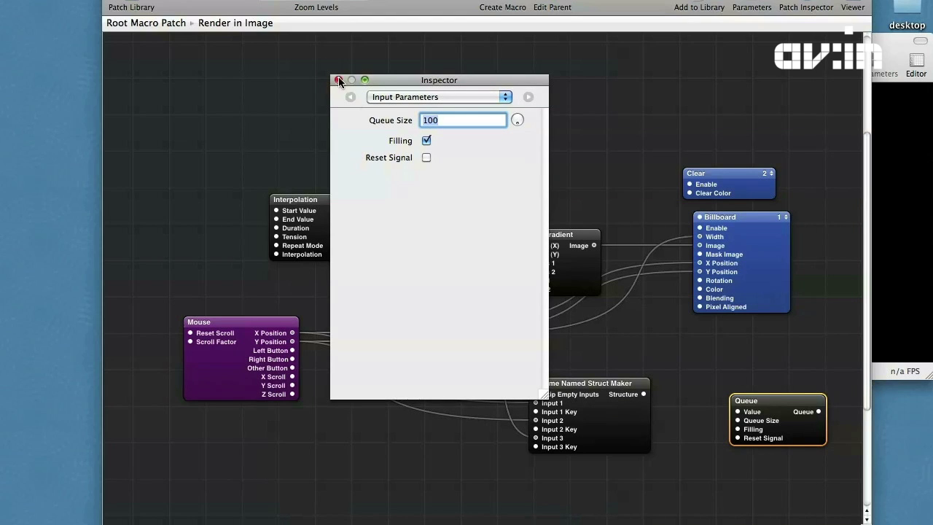
left_click(338, 80)
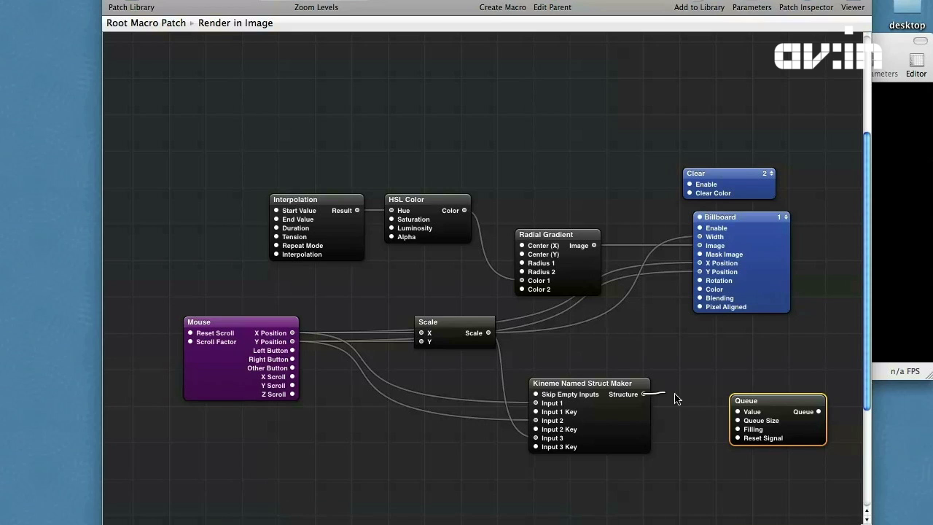
left_click_drag(675, 399, 765, 403)
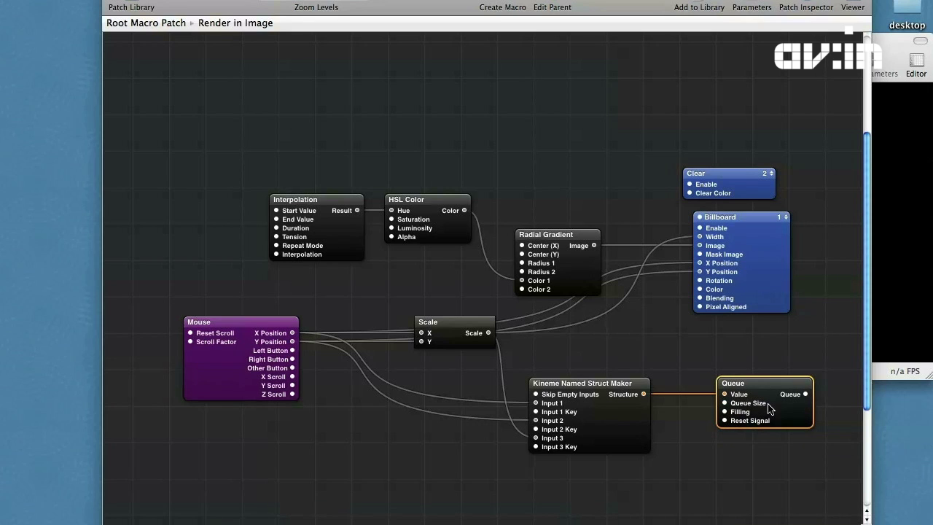
- Add two Watcher patches to the composition
scroll(769, 409, "right", 3)
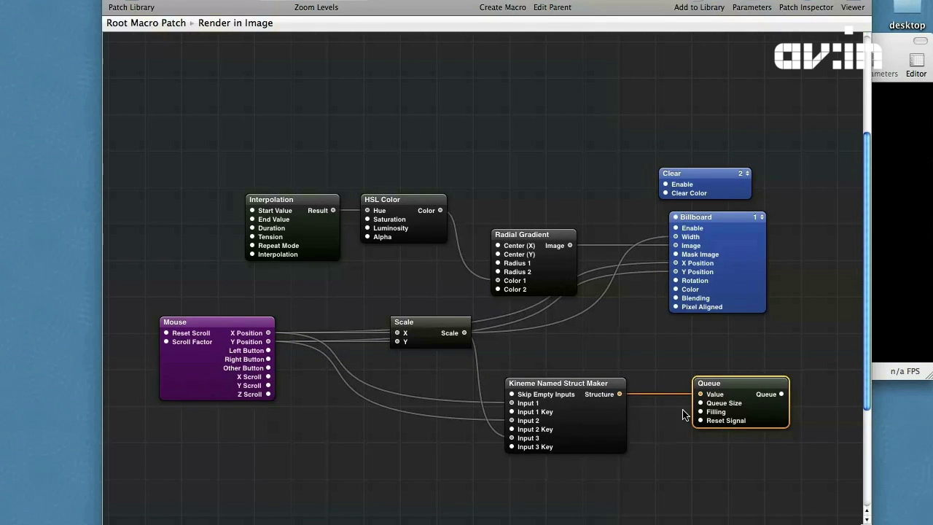
left_click(135, 6)
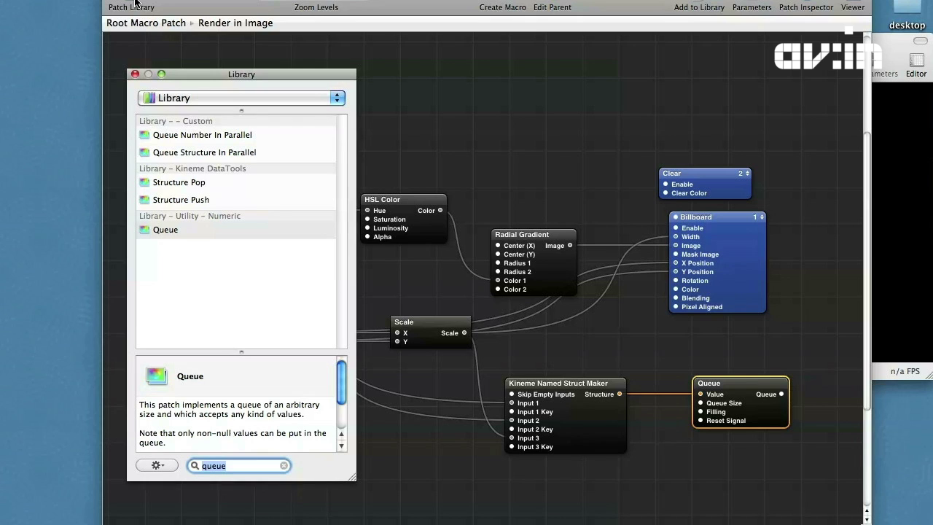
key("super+a")
type("wathcer")
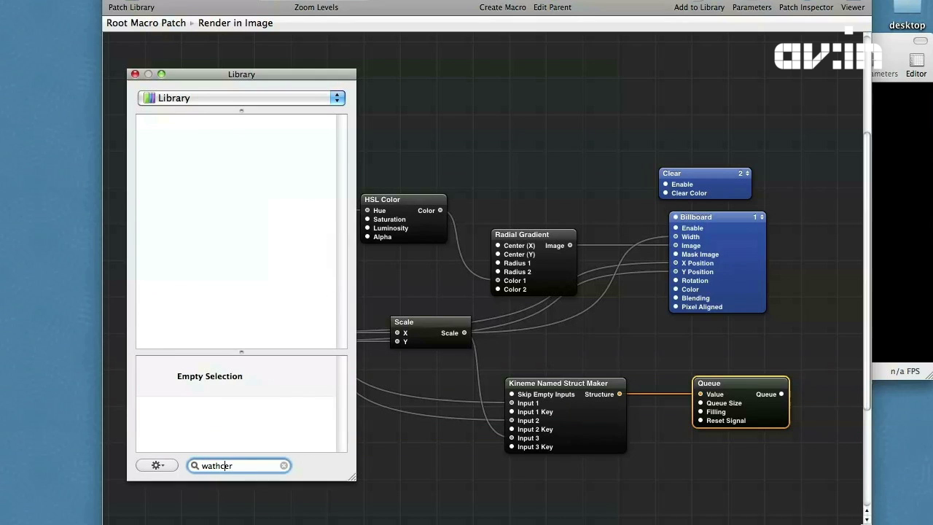
key("BackSpace")
key("Right")
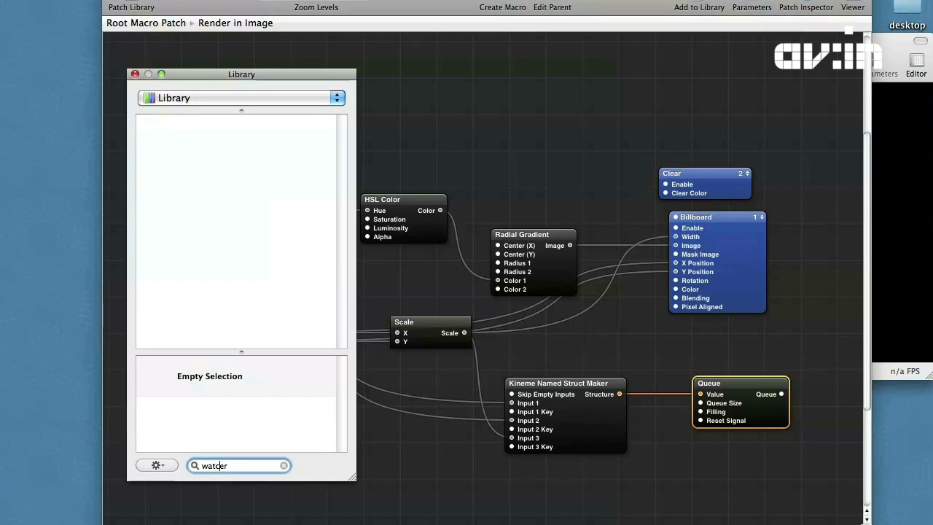
type("h")
key("Return")
key("Return")
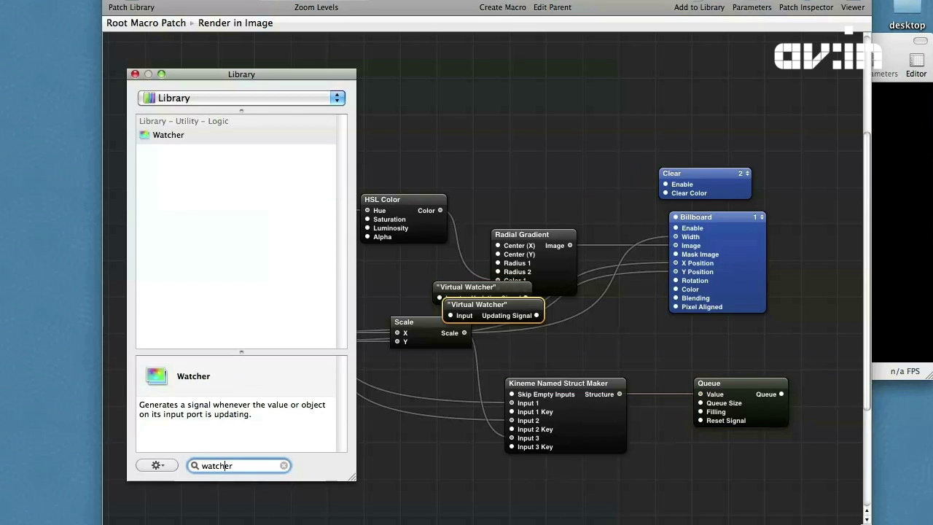
- Place both Watchers below the Scale patch and connect the Mouse's X Position to one and Y Position to the other
left_click_drag(431, 267, 408, 452)
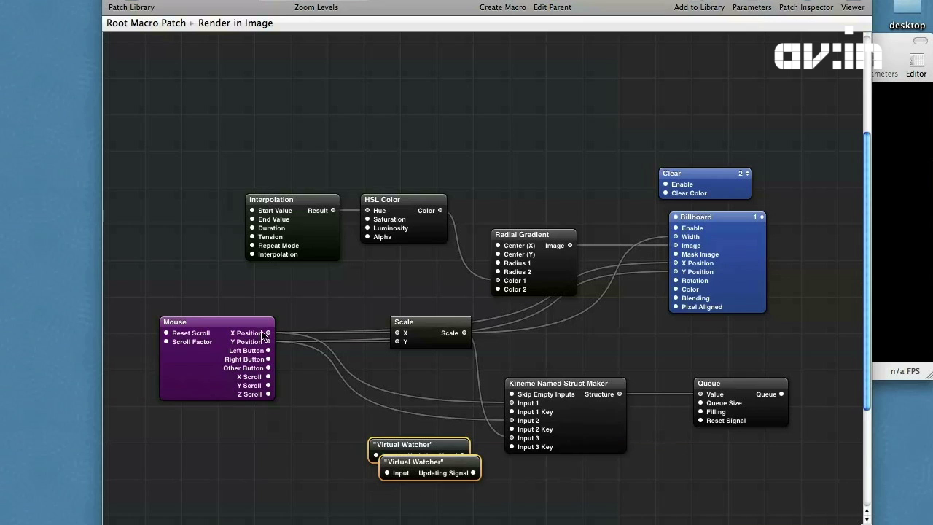
left_click_drag(268, 333, 374, 456)
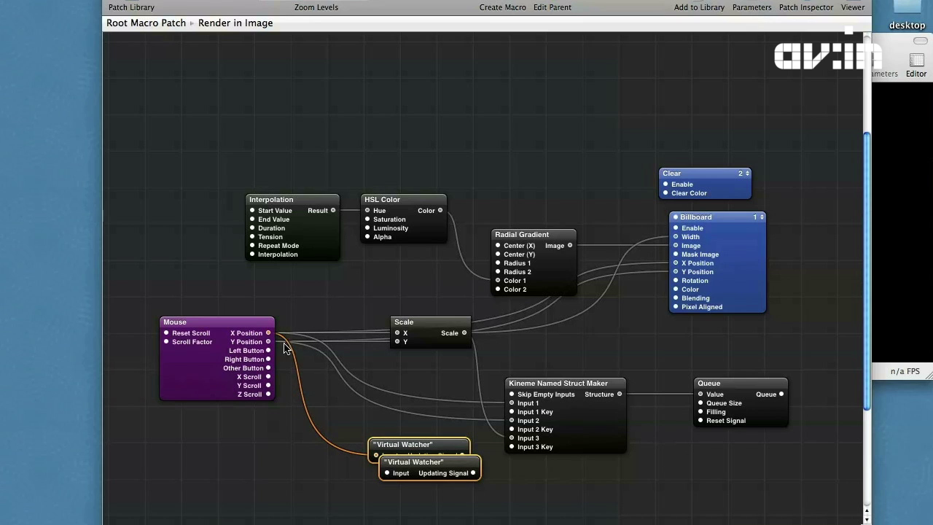
left_click_drag(268, 342, 387, 472)
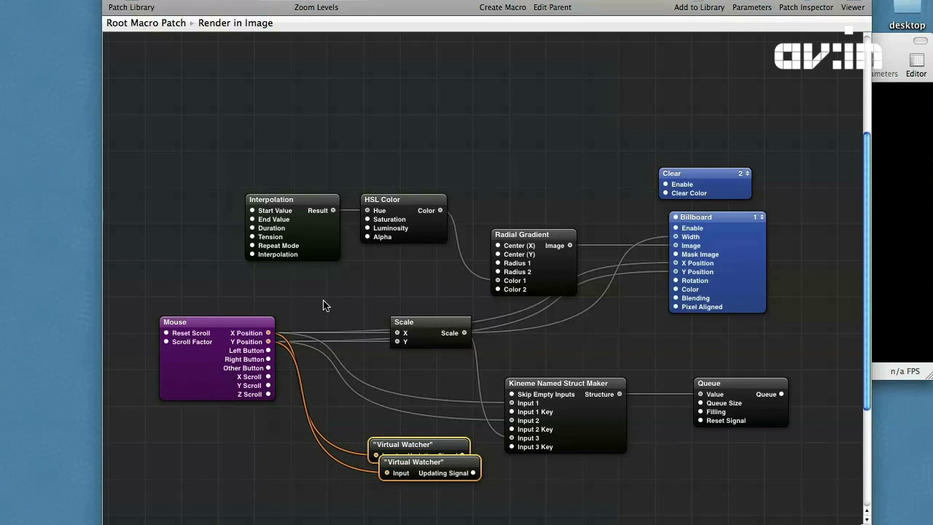
- Add a Mathematical Expression patch and place it below the Named Struct Maker
key("super+Return")
type("expr")
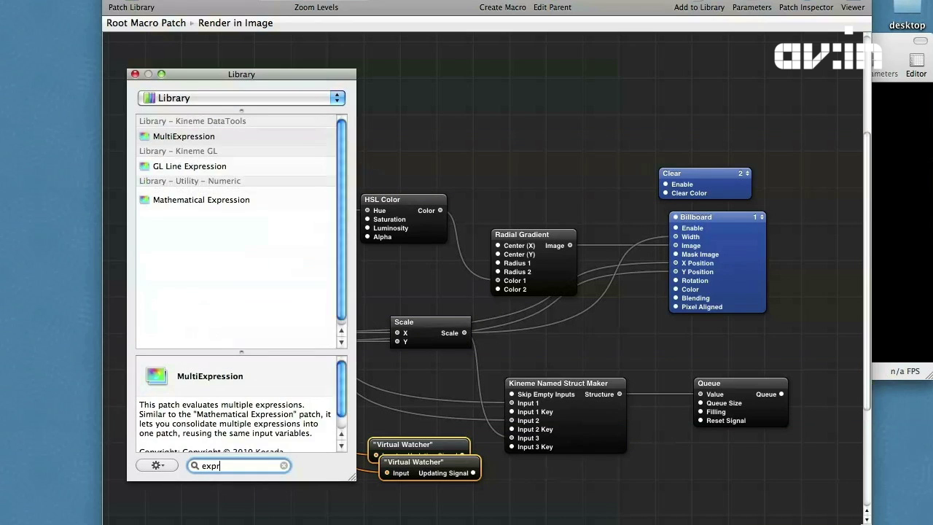
key("Down")
key("Down")
key("Return")
key("super+Return")
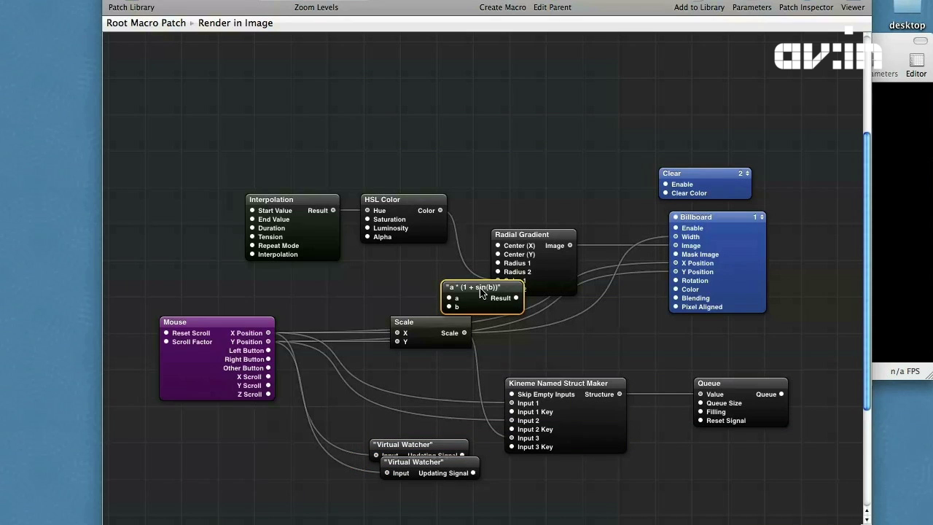
left_click_drag(473, 288, 596, 498)
- Set the Mathematical Expression patch's expression to x || y
key("super+i")
left_click_drag(440, 130, 309, 129)
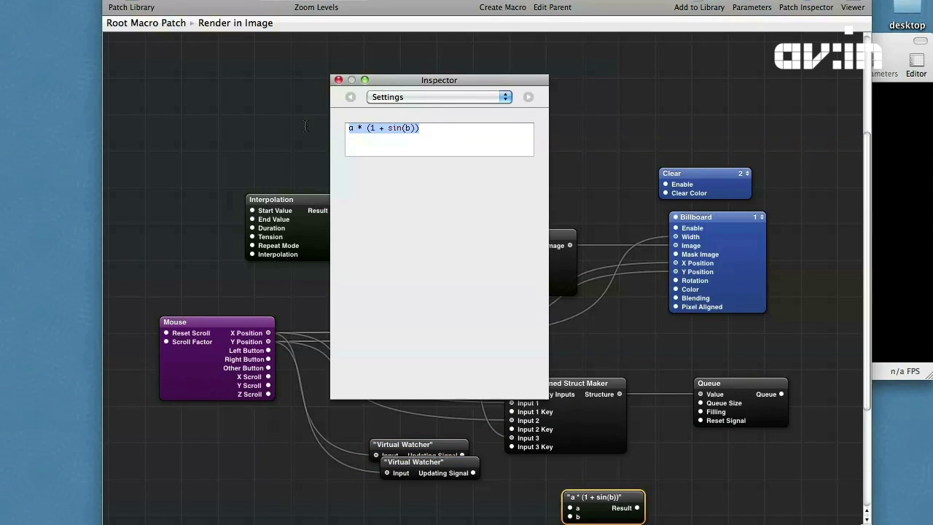
type("x ||")
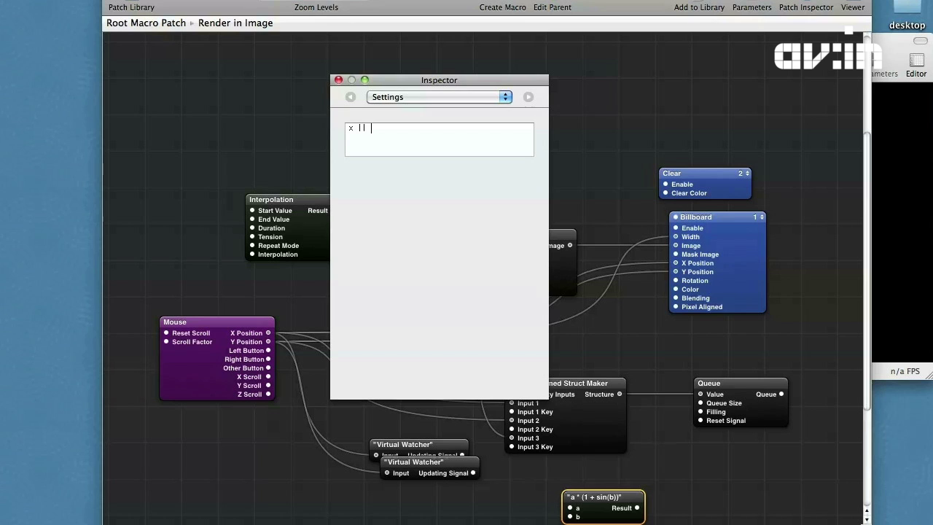
type(" y")
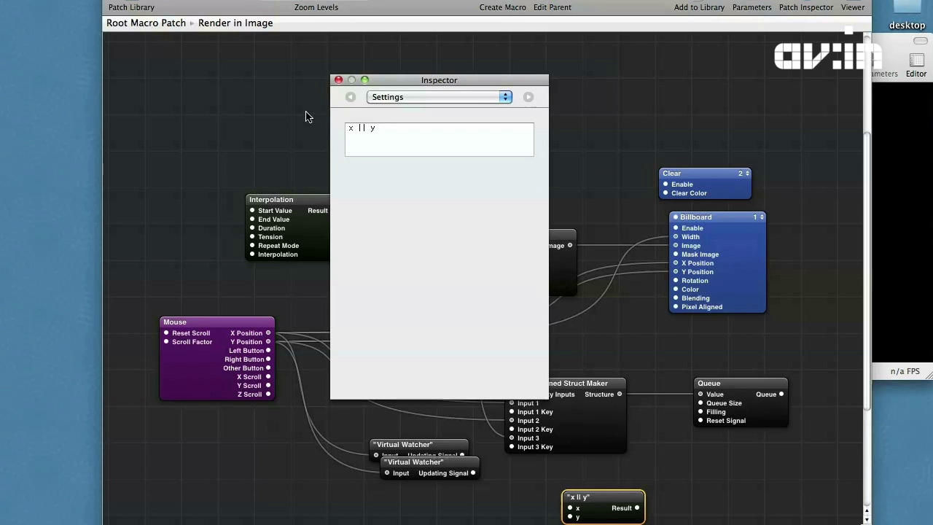
left_click(338, 80)
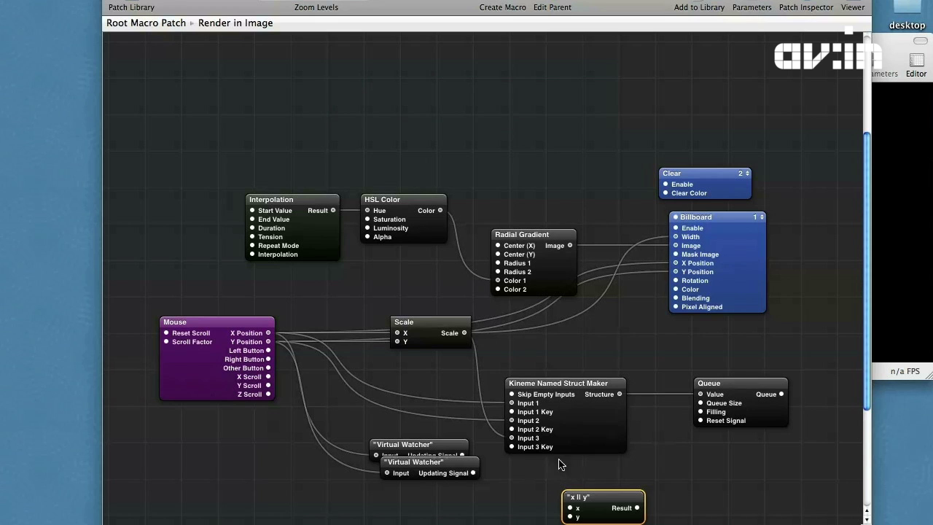
- Connect the Watchers' Updating Signals to the expression's x and y inputs, and its Result to the Queue's Filling input
left_click_drag(470, 456, 570, 508)
left_click_drag(473, 472, 572, 474)
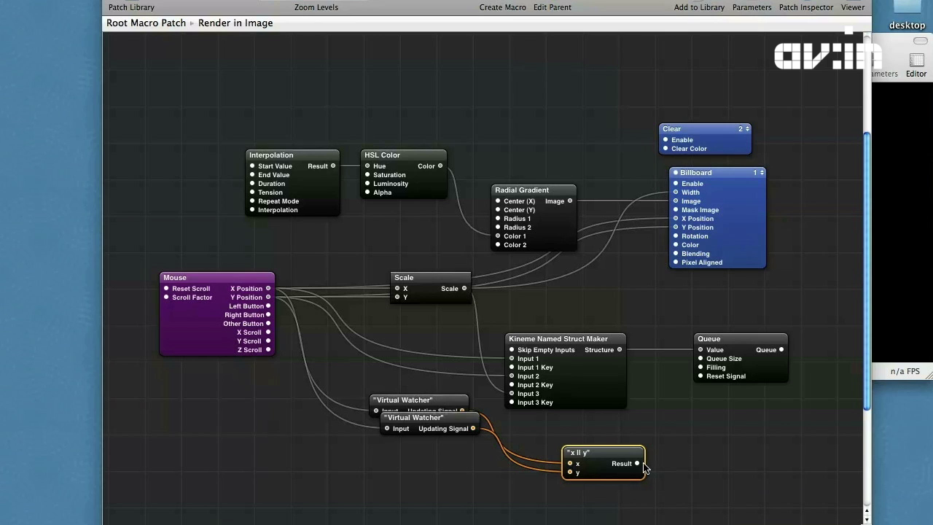
left_click_drag(637, 463, 700, 368)
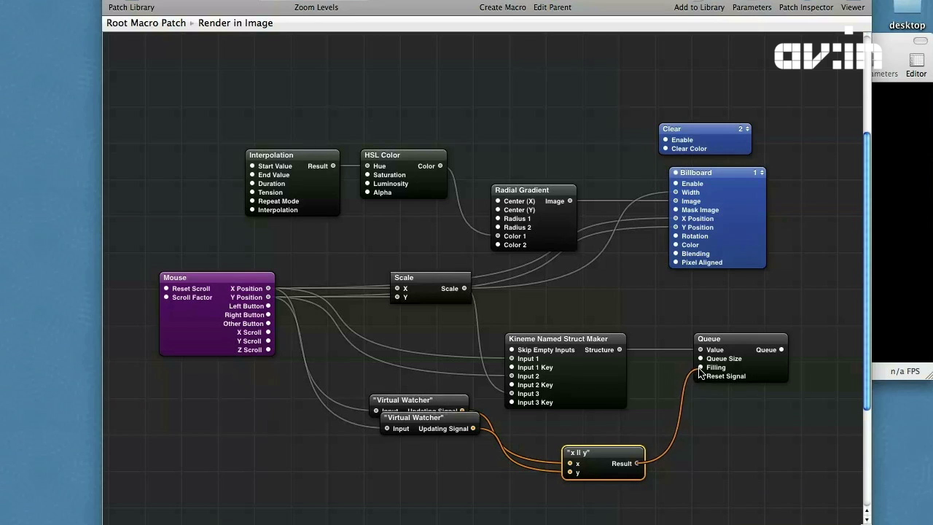
- Group the two Watchers and the x || y expression into a macro patch and place it below the Scale patch
left_click_drag(605, 465, 566, 447)
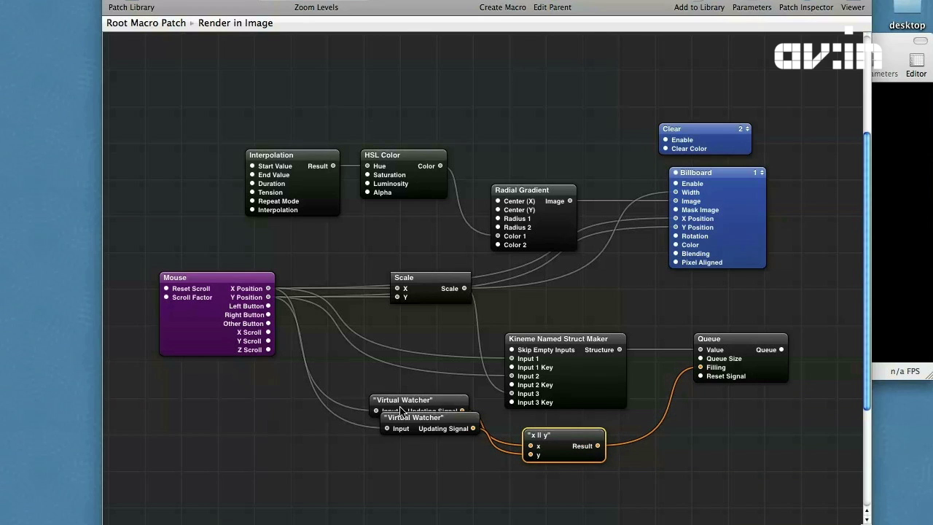
left_click_drag(357, 412, 609, 452)
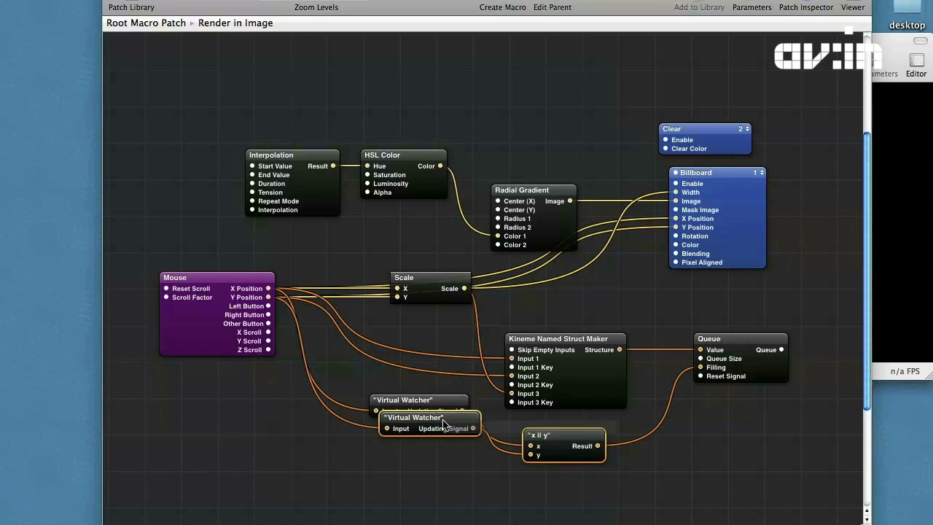
left_click(418, 379)
left_click_drag(405, 383, 419, 429)
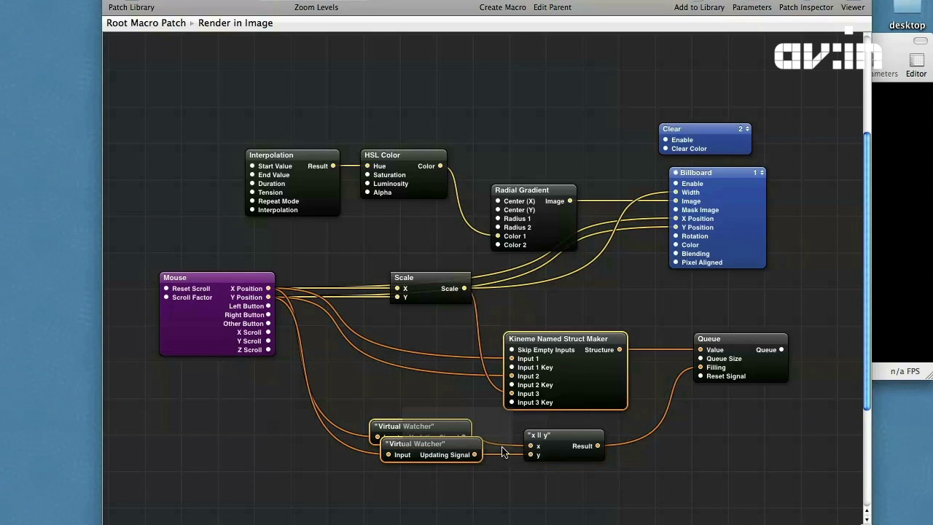
left_click(594, 435)
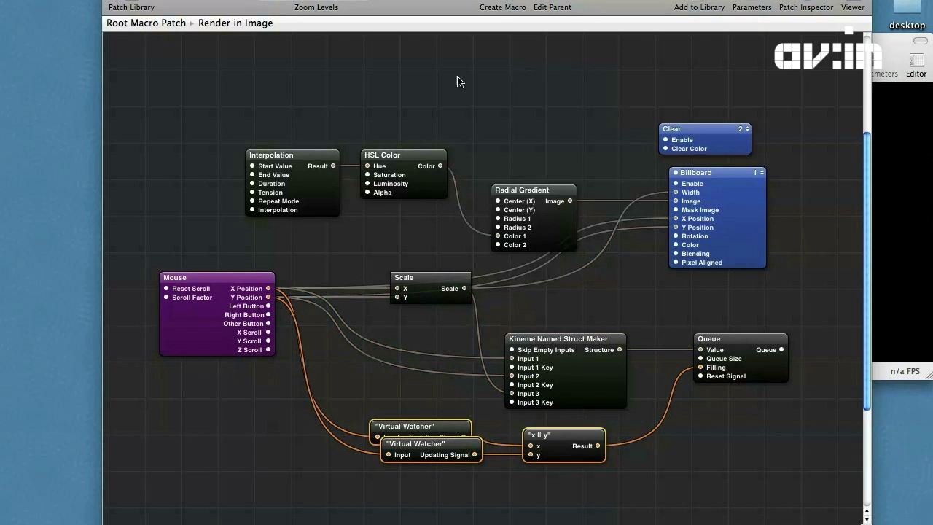
left_click(503, 7)
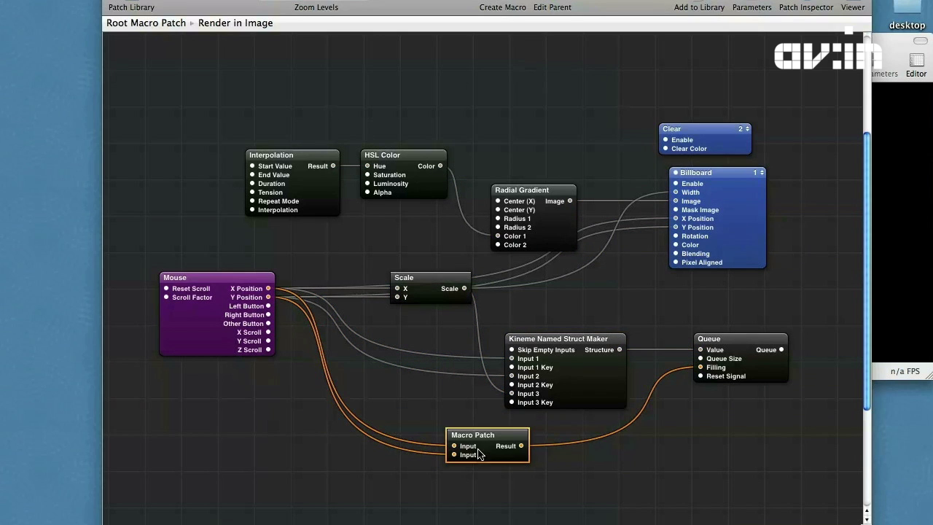
left_click_drag(477, 456, 417, 449)
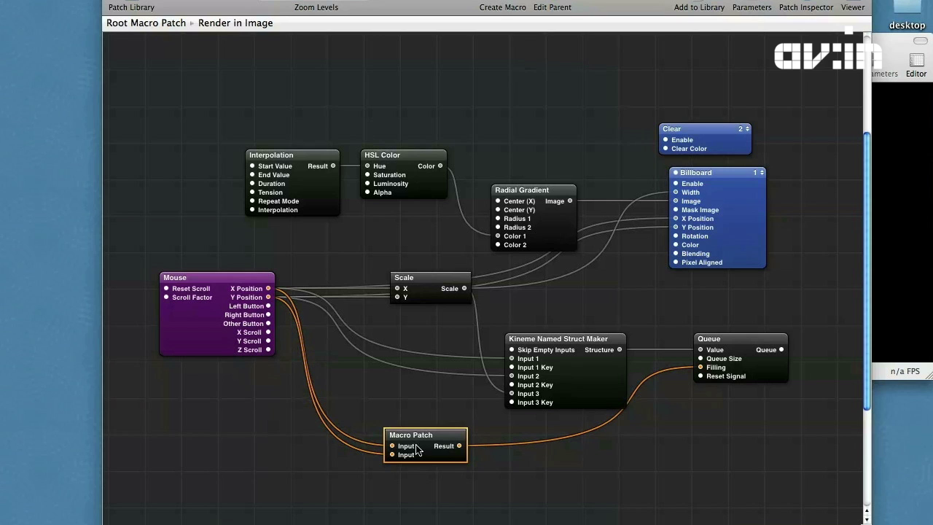
- Add an Iterator patch beyond the Queue, and shift the Named Struct Maker and Queue patches back toward the Mouse patch
scroll(620, 425, "right", 3)
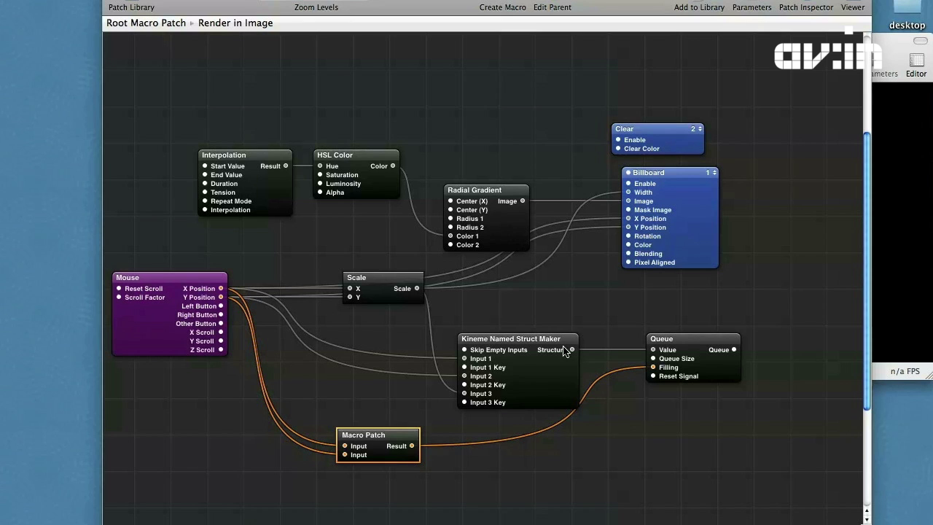
left_click(136, 6)
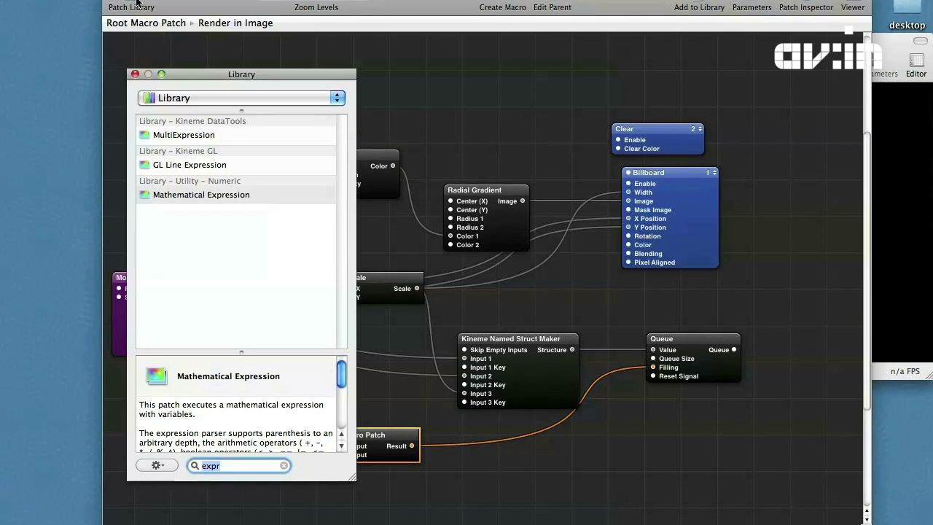
type("iteraot")
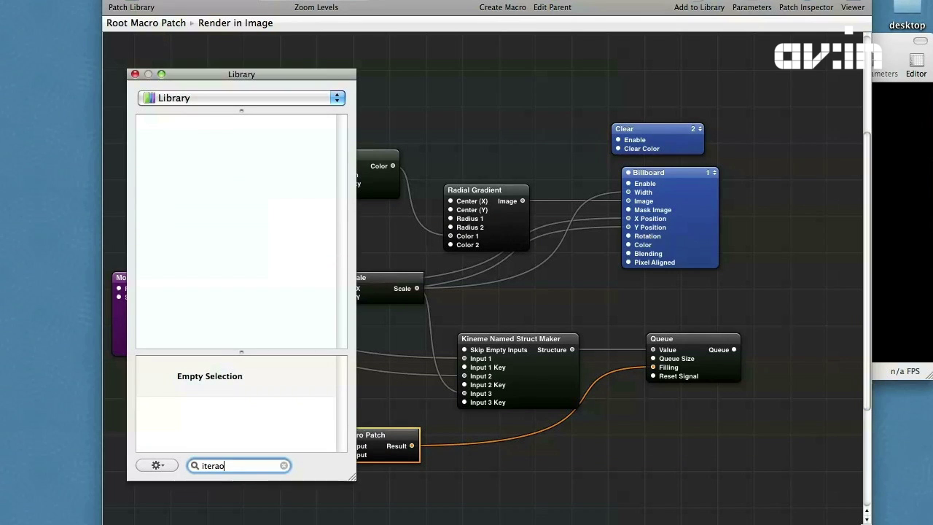
key("BackSpace")
type("t")
key("Return")
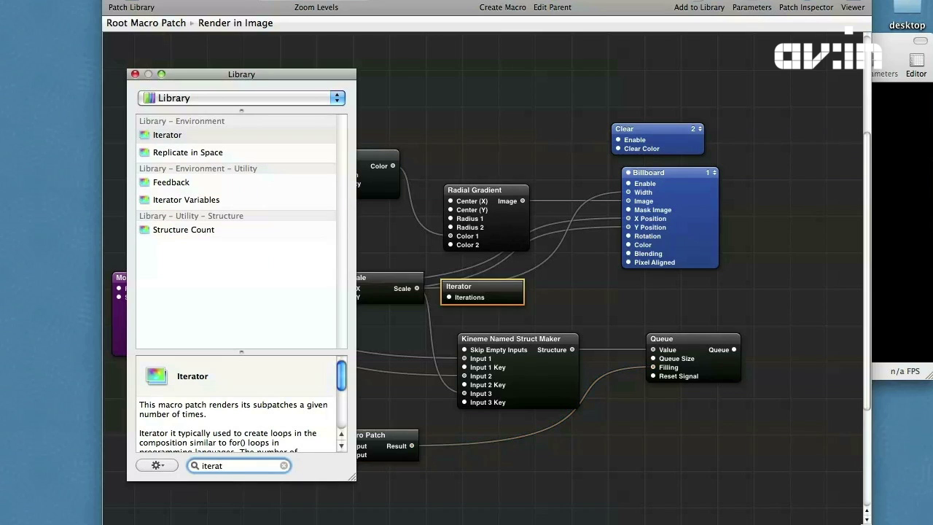
left_click_drag(503, 291, 833, 359)
double_click(833, 359)
left_click(561, 6)
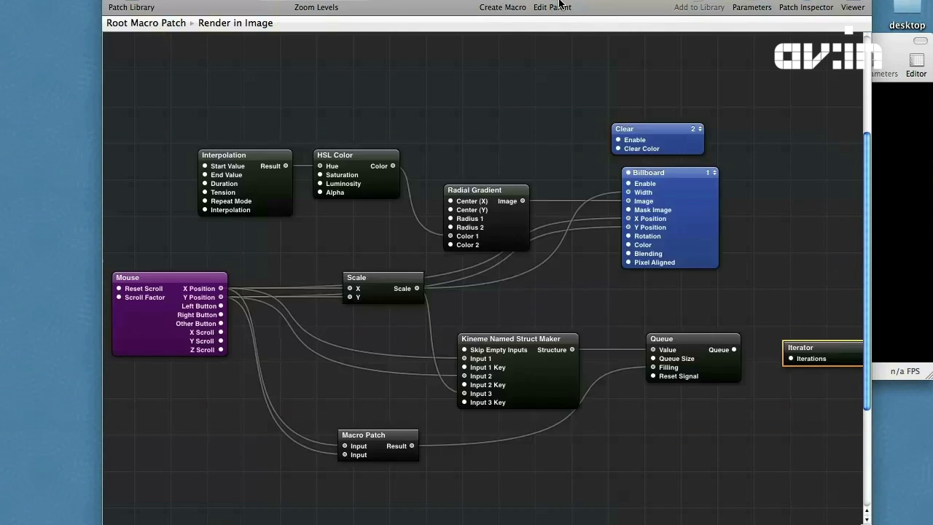
scroll(760, 362, "right", 2)
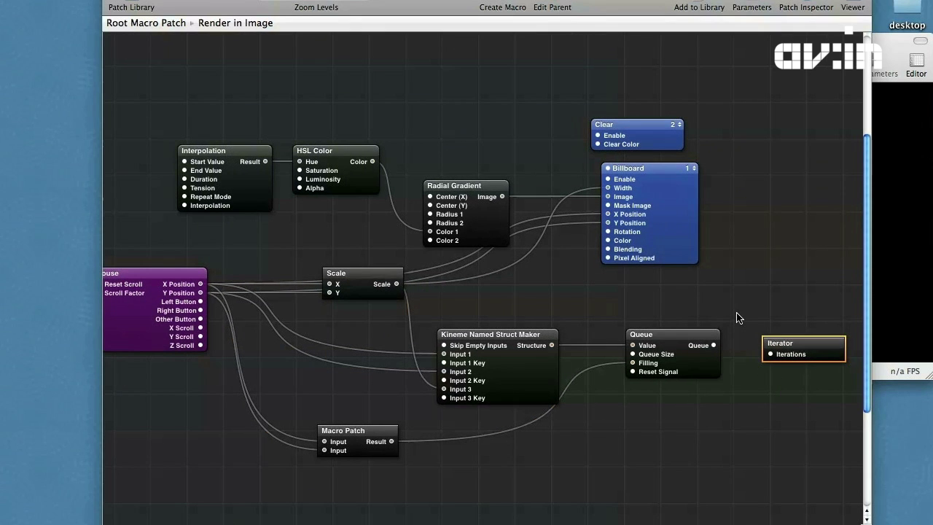
left_click_drag(737, 316, 424, 355)
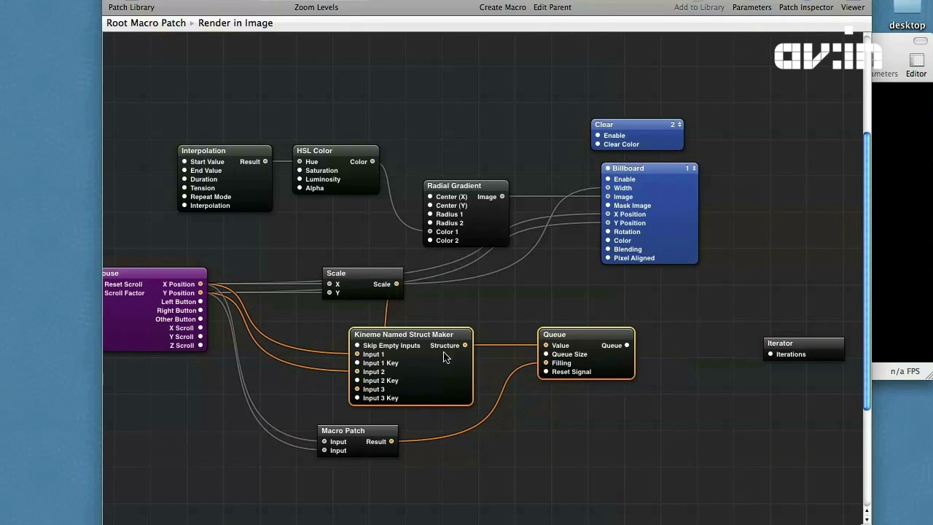
- Open the Iterator macro and add an Iterator Variables patch inside it
double_click(829, 355)
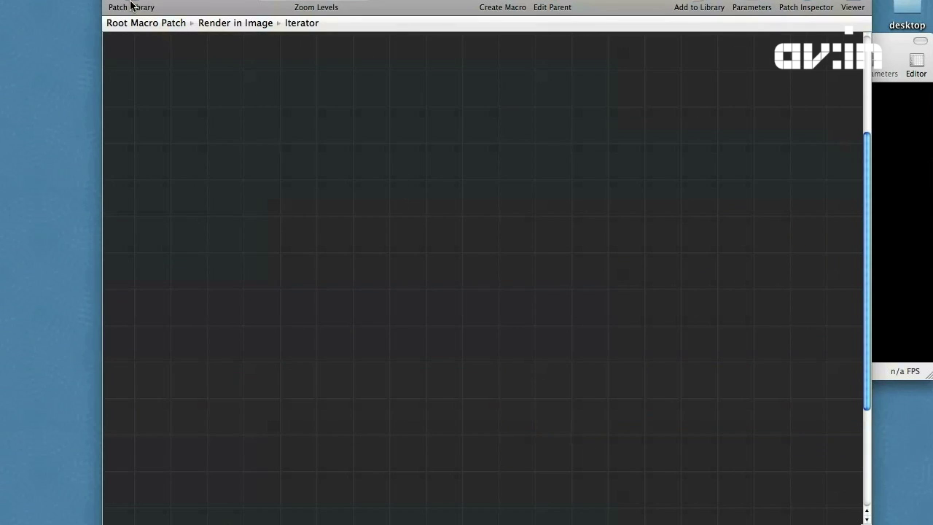
left_click(131, 6)
type("vari")
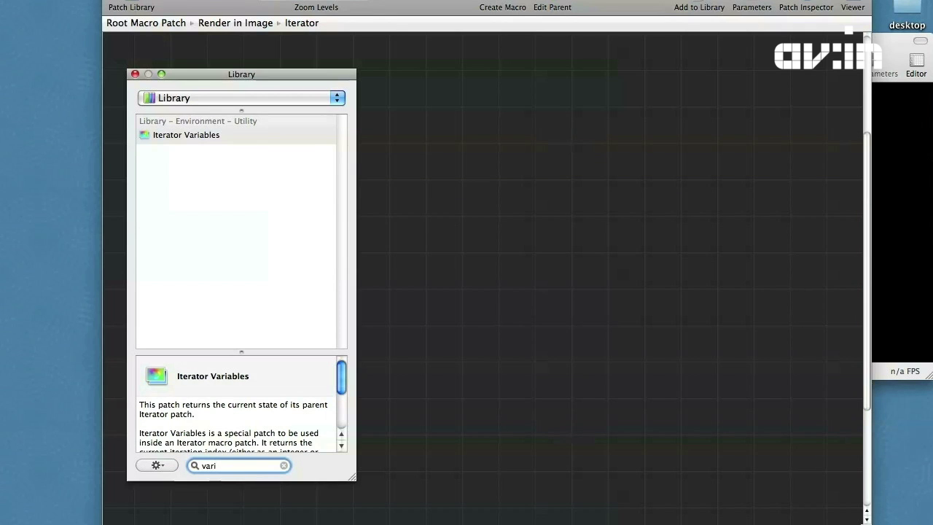
key("Return")
- Add a Billboard patch inside the Iterator
key("BackSpace")
key("BackSpace")
key("BackSpace")
key("BackSpace")
type("b")
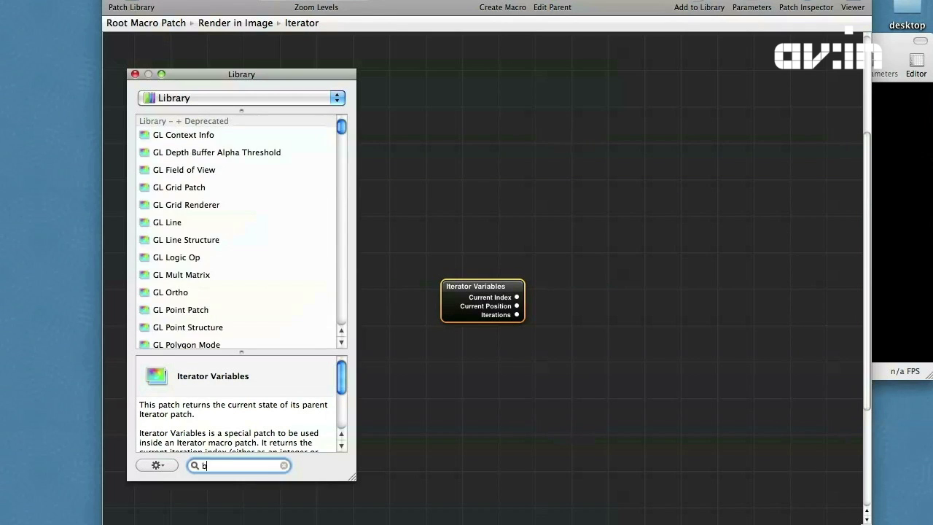
type("ill")
key("Down")
key("Return")
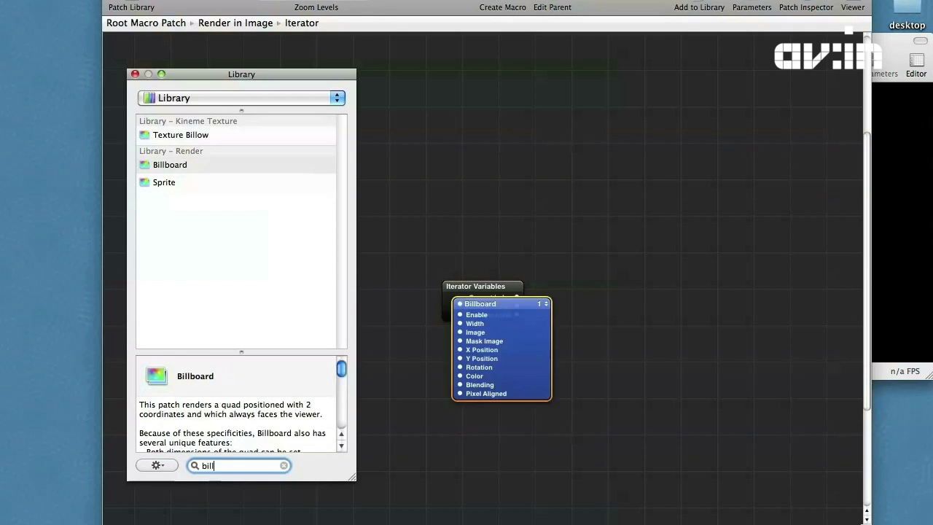
- Add a Structure Index Member patch inside the Iterator
key("BackSpace")
key("BackSpace")
key("BackSpace")
key("BackSpace")
type("index")
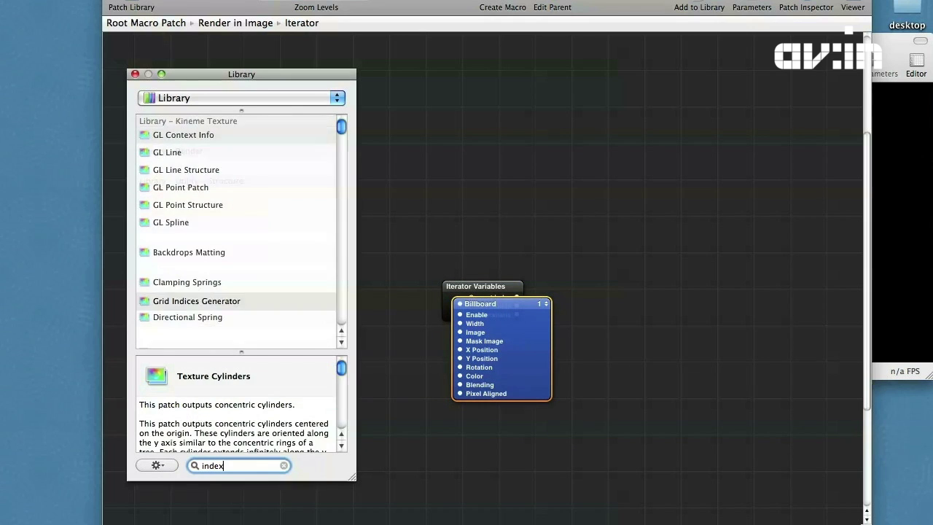
key("Return")
- Add a Structure Key Member patch inside the Iterator
key("BackSpace")
key("BackSpace")
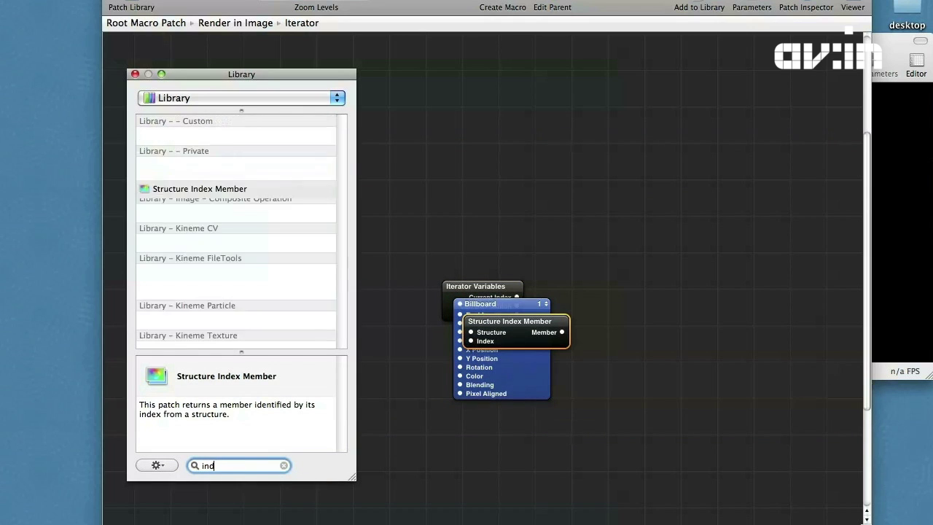
key("BackSpace")
key("BackSpace")
key("BackSpace")
type("ket")
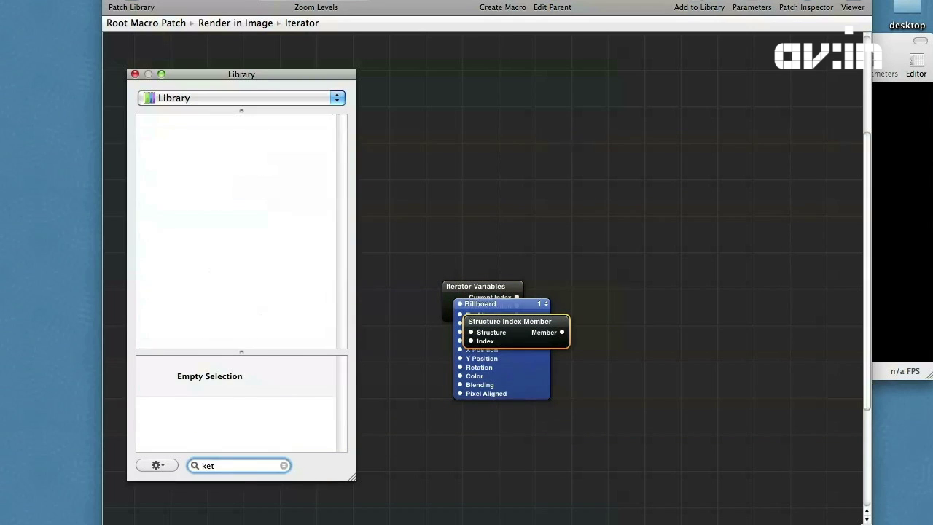
key("BackSpace")
type("y")
key("Down")
key("Down")
key("Down")
key("Up")
key("Return")
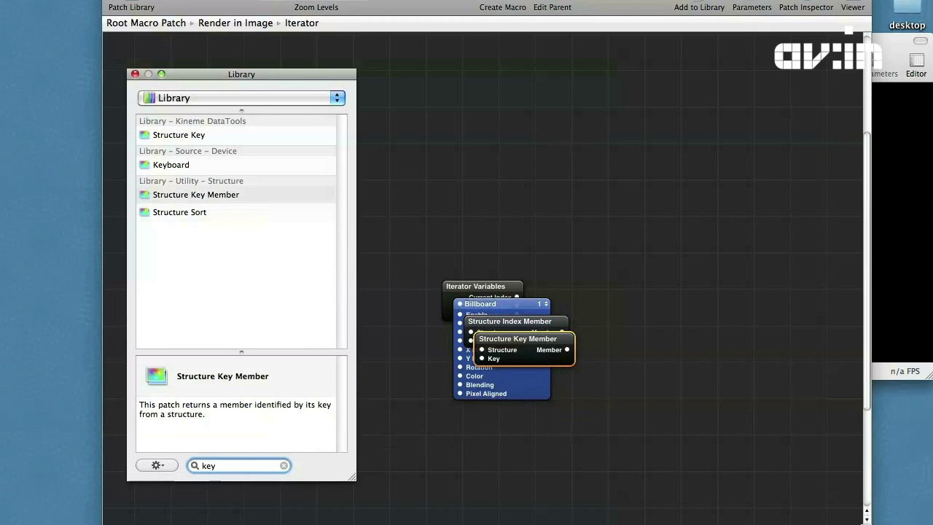
- Spread out the overlapping patches in a row: Iterator Variables, Structure Index Member, Billboard
left_click(592, 235)
left_click_drag(470, 290, 240, 291)
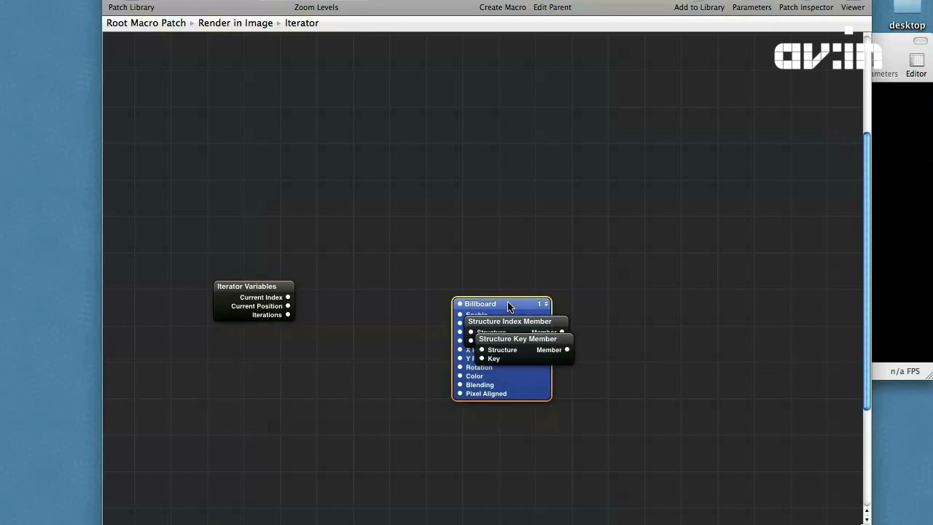
left_click_drag(506, 307, 701, 280)
left_click_drag(518, 326, 420, 292)
- Publish the Structure Index Member's Structure input under the name data
right_click(421, 288)
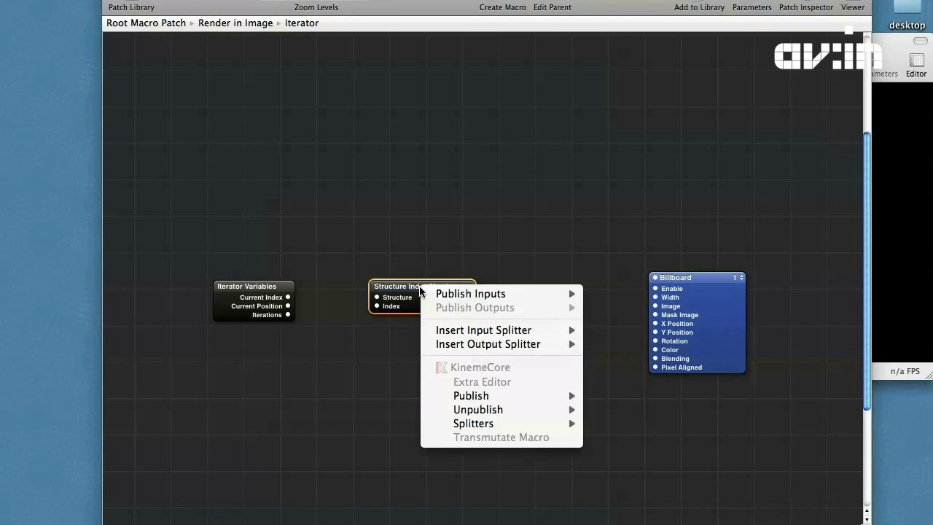
mouse_move(503, 294)
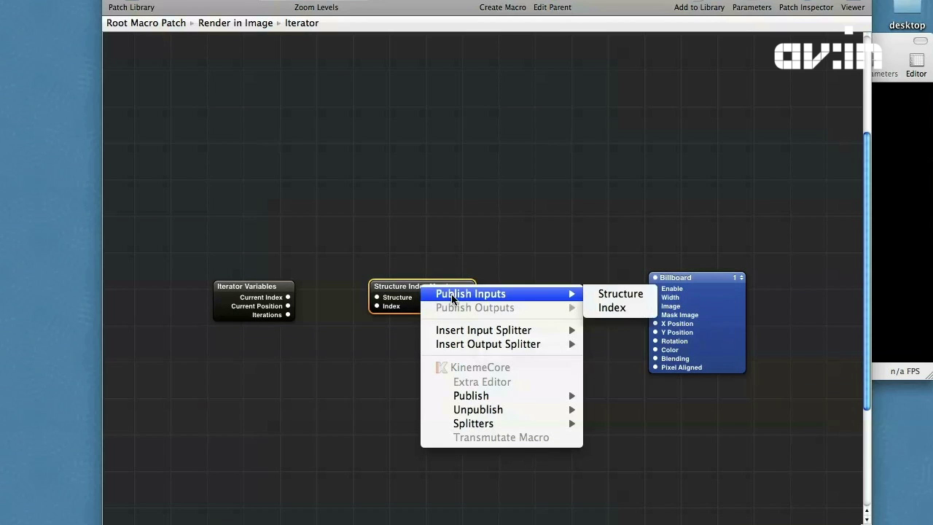
left_click(608, 295)
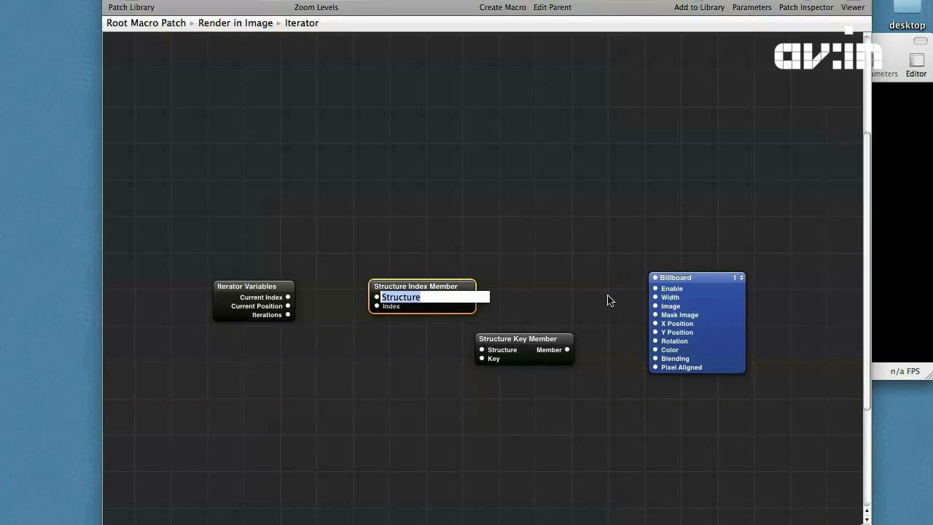
type("data")
key("Return")
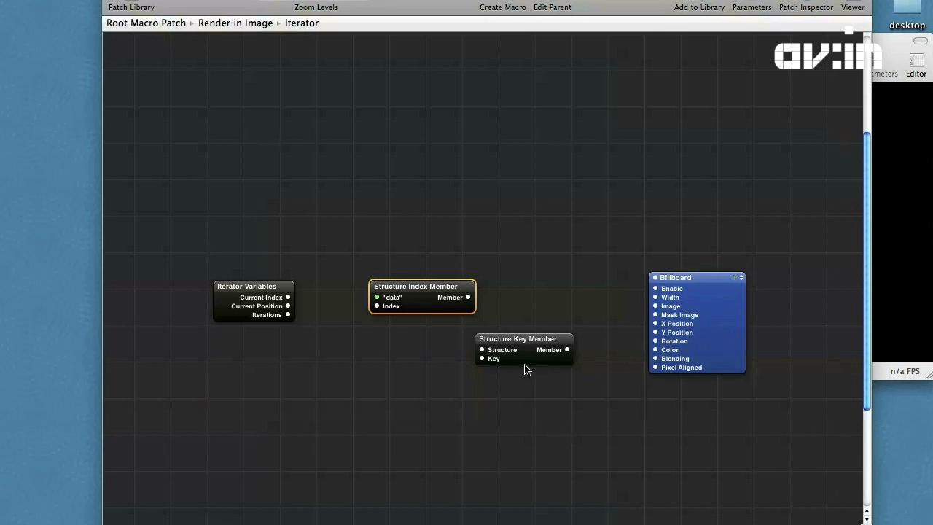
- Place the Structure Key Member below the Structure Index Member, and connect the Iterator Variables' Current Index to the Index input
left_click_drag(525, 365, 426, 365)
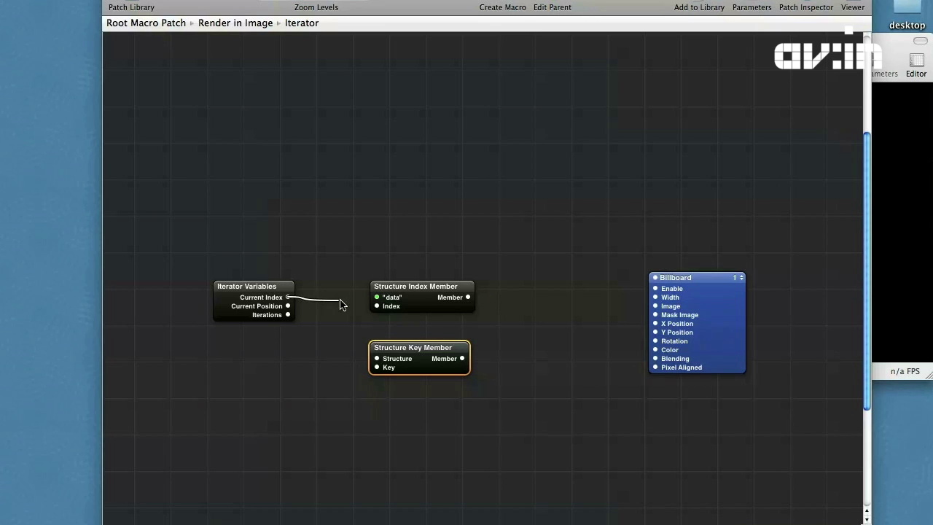
left_click_drag(340, 304, 375, 307)
- Return to the Render in Image level, move the Iterator closer to the Queue, and connect the Queue output to its data input
left_click(555, 5)
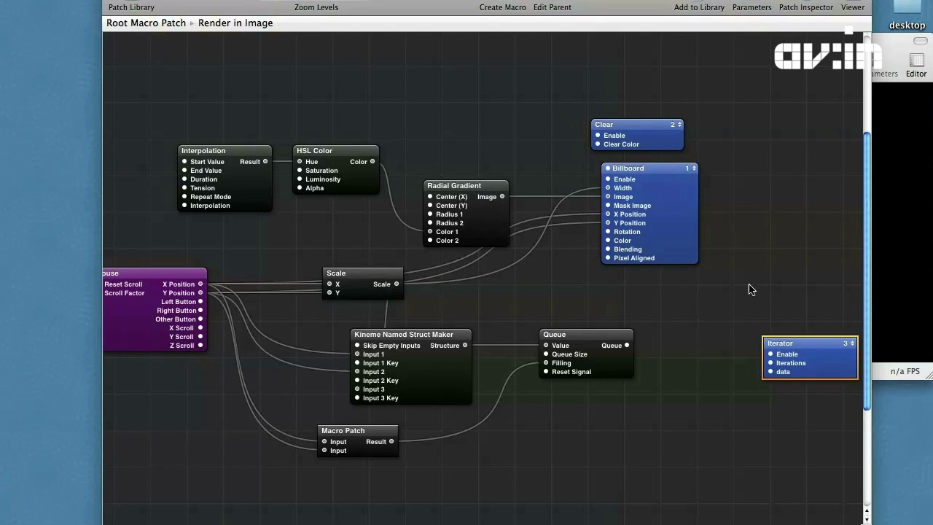
left_click_drag(797, 351, 756, 342)
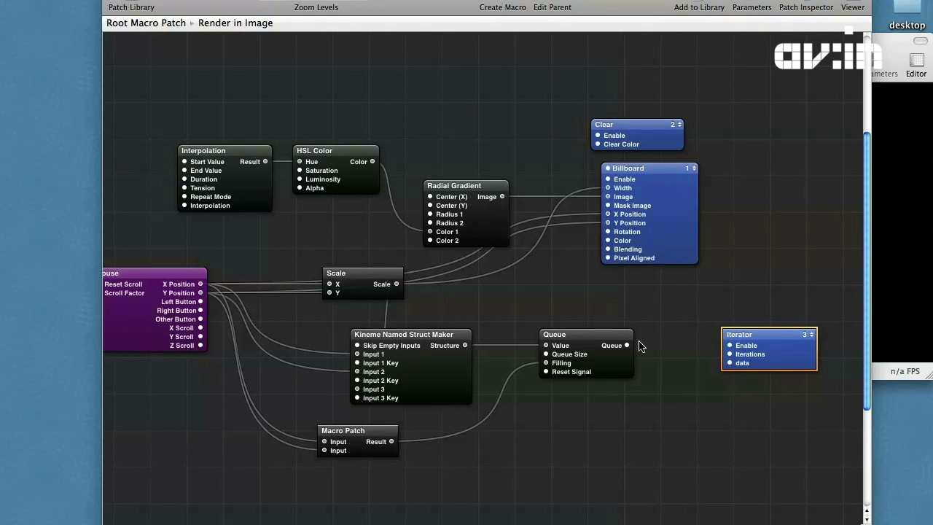
left_click_drag(684, 350, 741, 327)
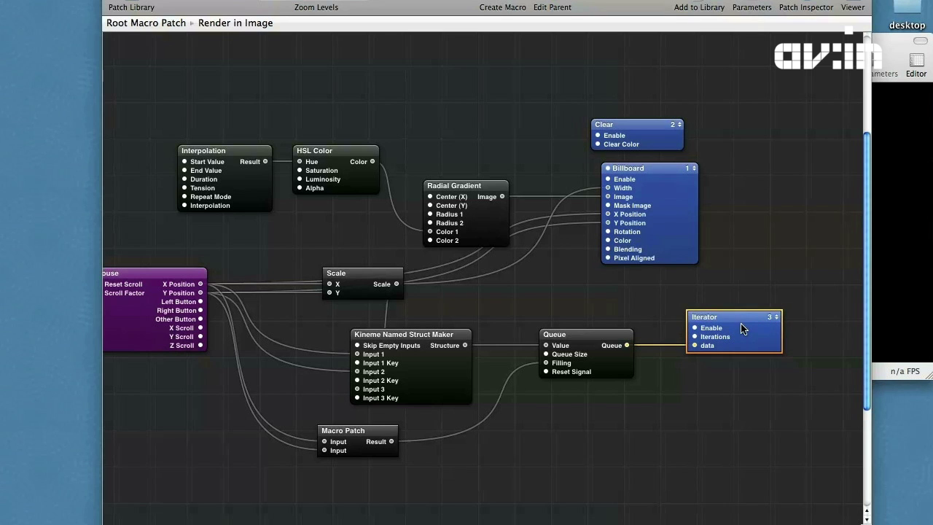
- Insert an input splitter for the Queue's Queue Size, place it above the Queue, and connect it to the Iterator's Iterations input
scroll(741, 327, "left", 3)
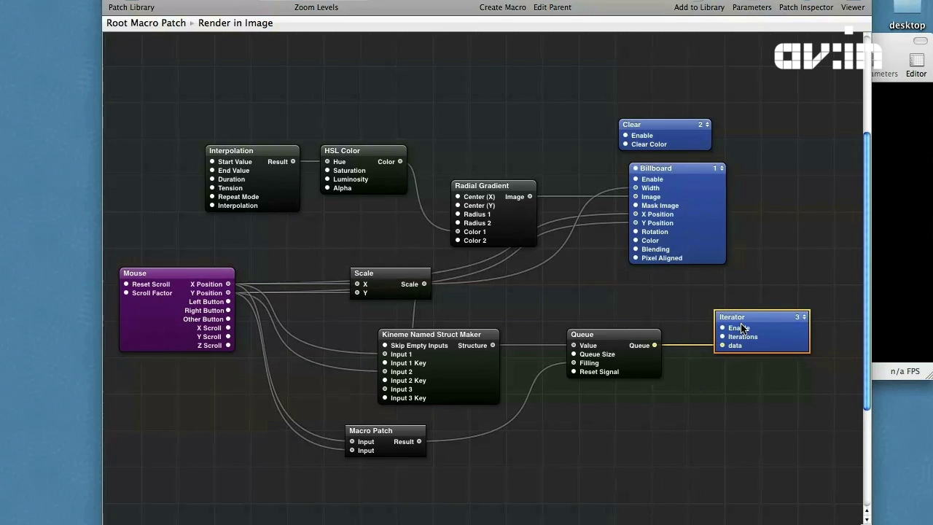
right_click(630, 356)
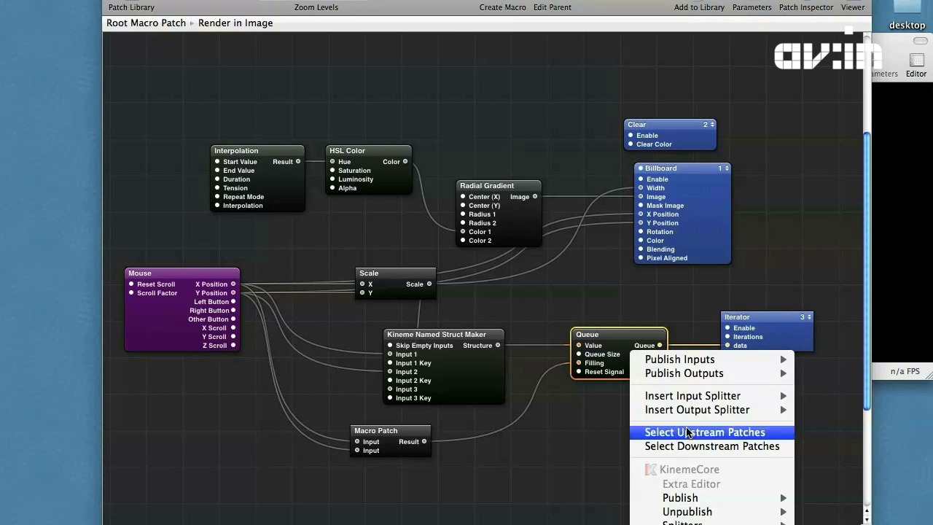
mouse_move(771, 398)
left_click(822, 409)
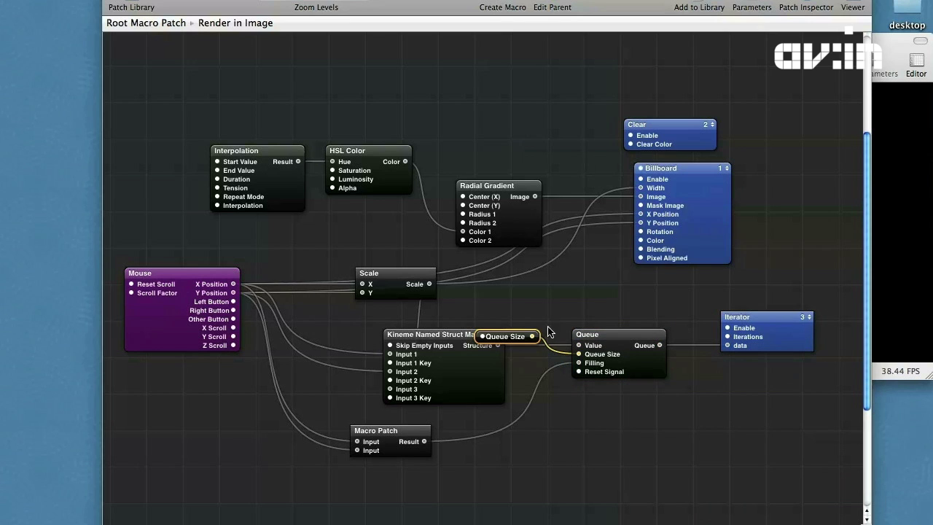
left_click_drag(516, 340, 729, 338)
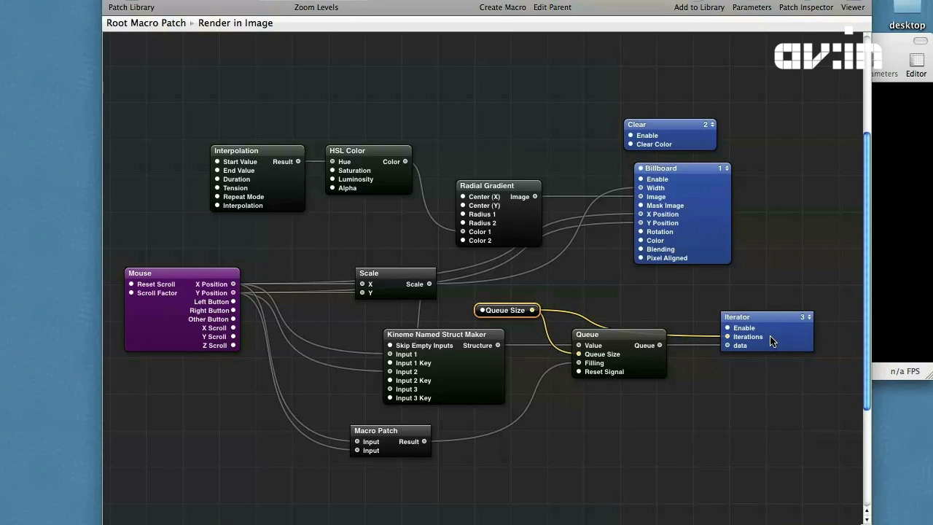
- Inside the Iterator, duplicate the Structure Key Member twice and stack the copies below the original
double_click(772, 341)
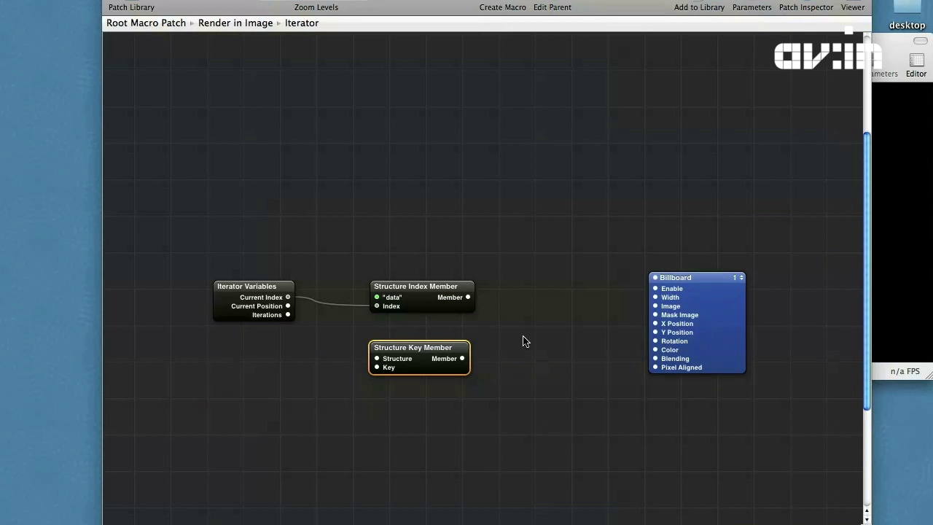
key("super+d")
key("super+d")
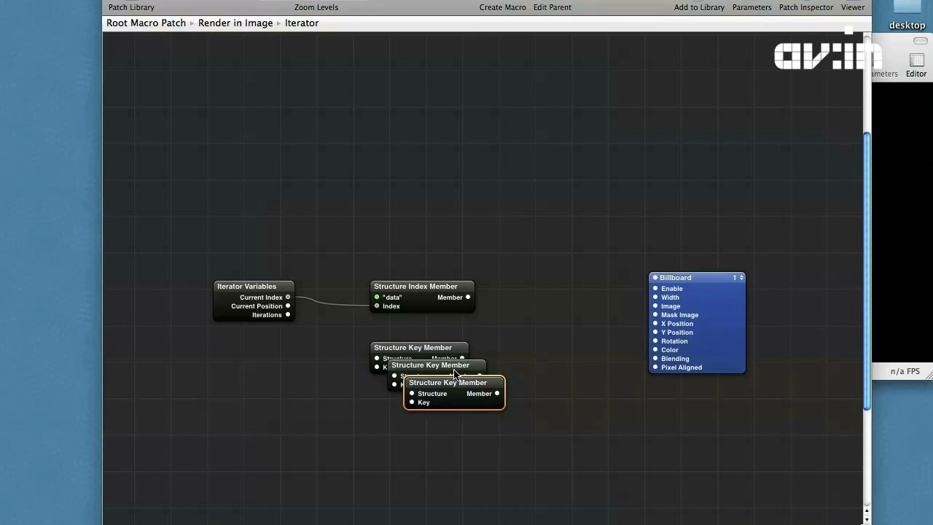
left_click_drag(454, 373, 414, 419)
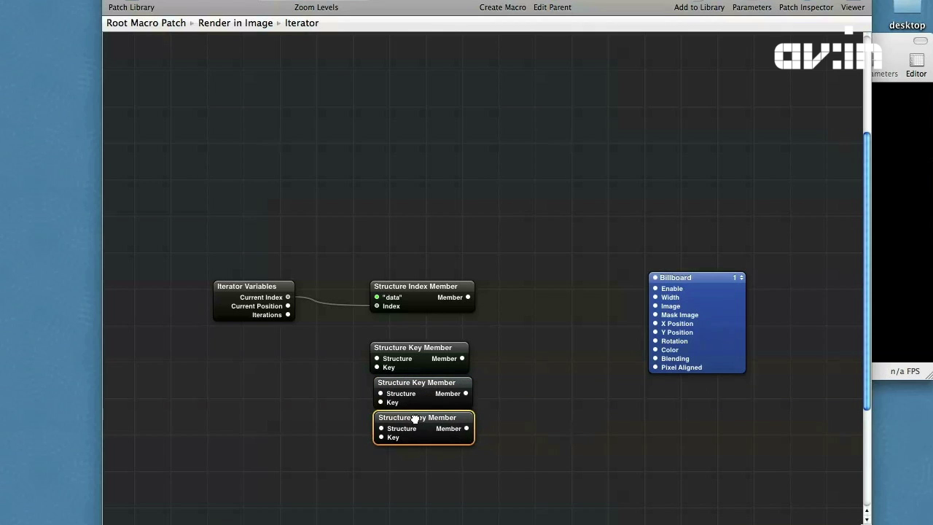
- Set the first Structure Key Member's key to X and the second one's key to Y
left_click(427, 356)
key("super+i")
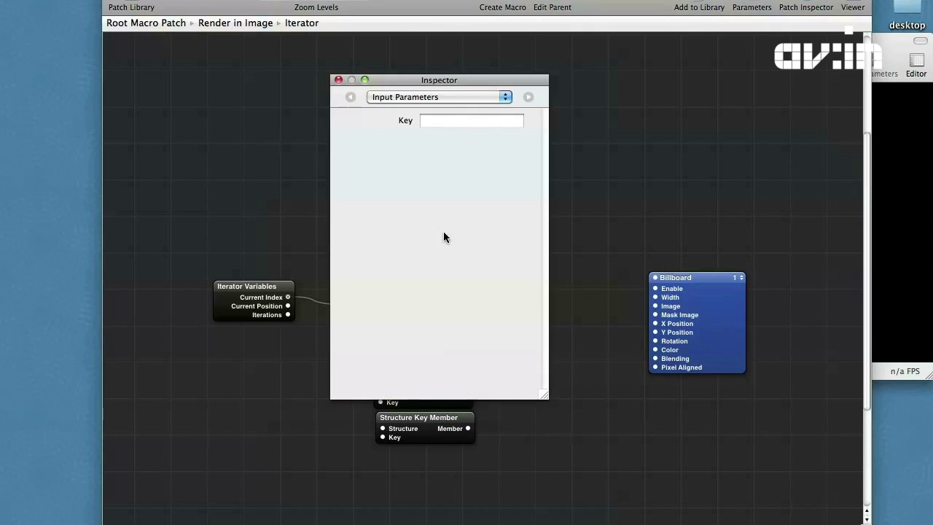
left_click(450, 121)
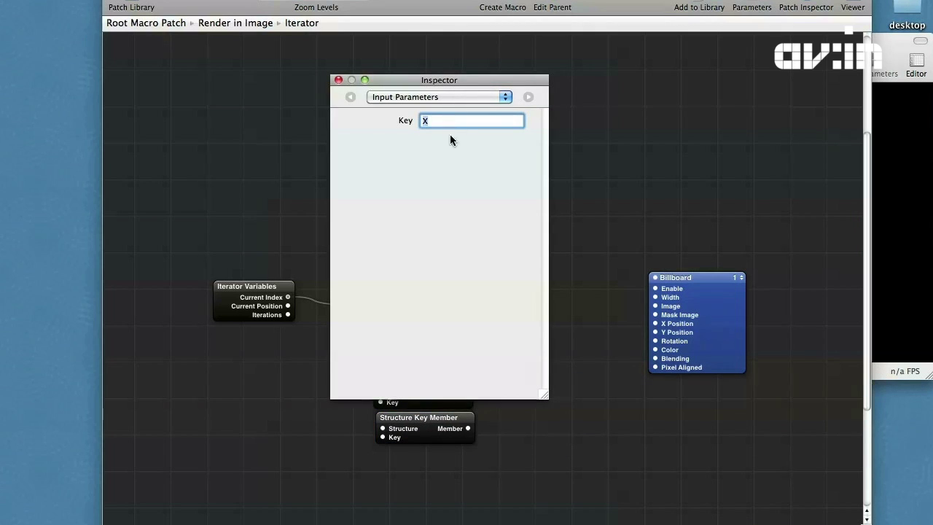
left_click(433, 407)
left_click(434, 122)
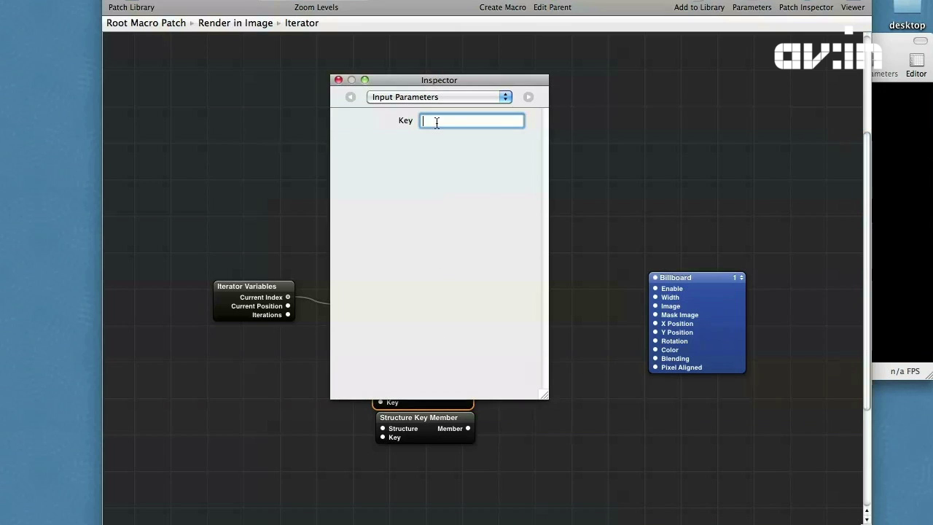
type("Y")
- Set the third Structure Key Member's key to Scale and close the parameter settings
left_click(418, 426)
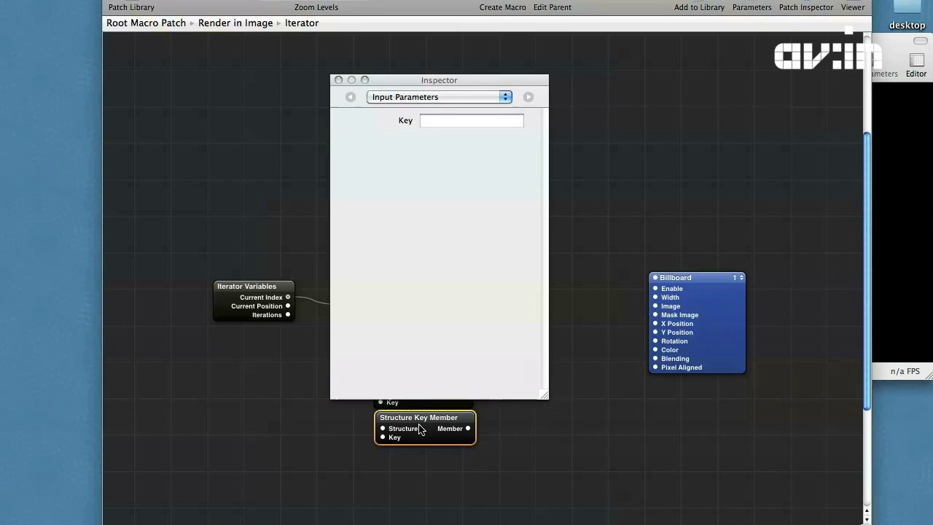
left_click(430, 123)
type("Scal")
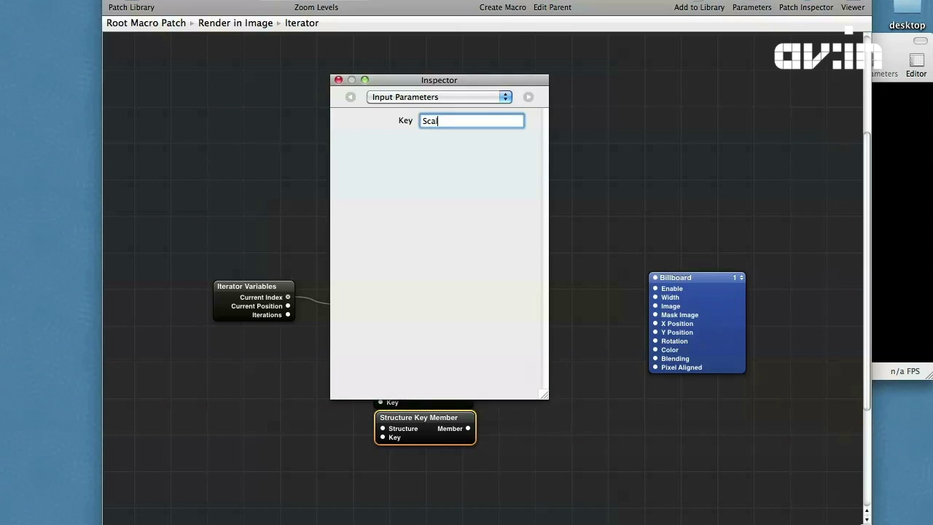
type("e")
key("Return")
left_click(338, 79)
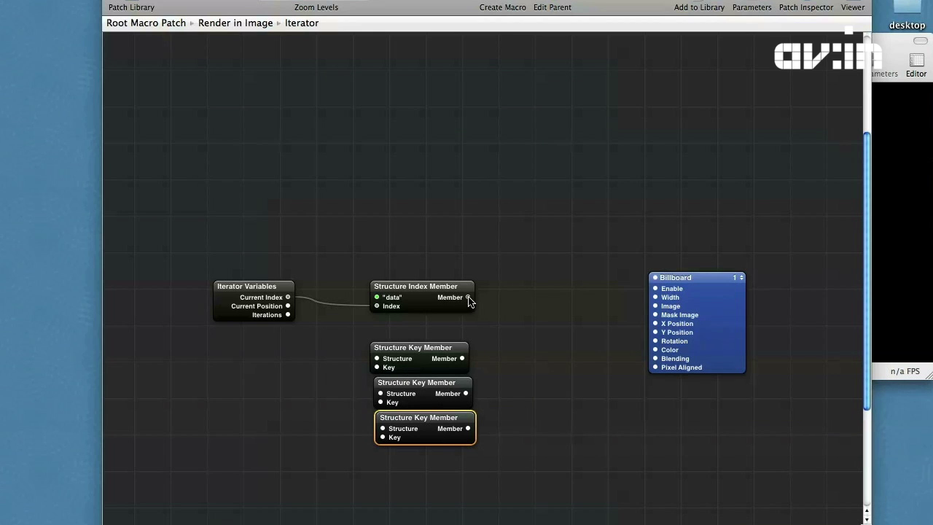
- Connect the Structure Index Member's output to the Structure input of all three Structure Key Members
left_click_drag(467, 297, 391, 360)
left_click_drag(467, 298, 380, 396)
left_click_drag(469, 299, 383, 429)
- Connect the X, Y and Scale members to the Billboard's X Position, Y Position and Width, and move the Billboard closer
left_click_drag(462, 358, 656, 323)
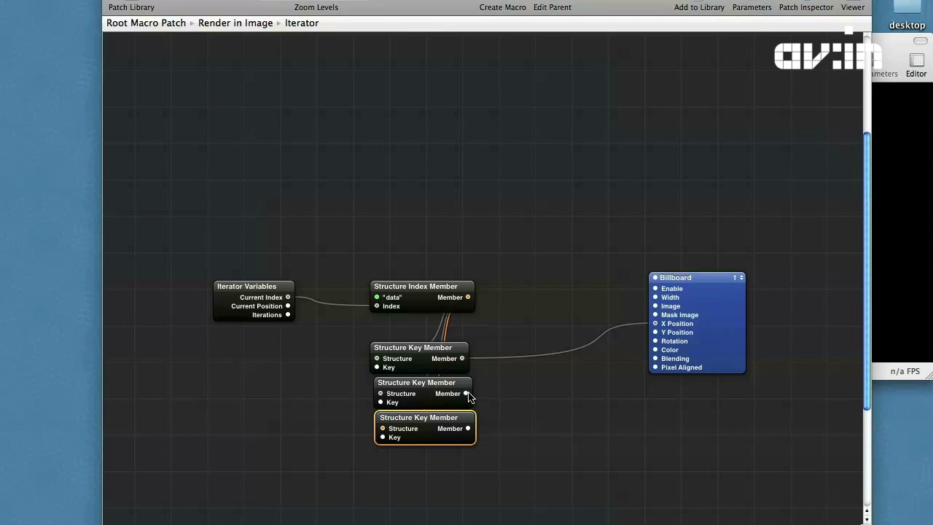
left_click_drag(466, 394, 655, 333)
left_click_drag(469, 429, 655, 297)
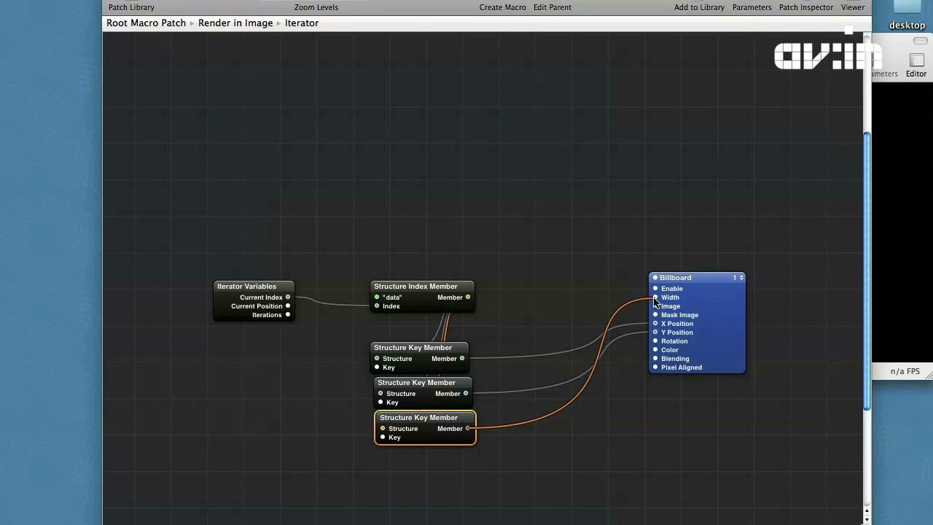
left_click_drag(715, 315, 676, 353)
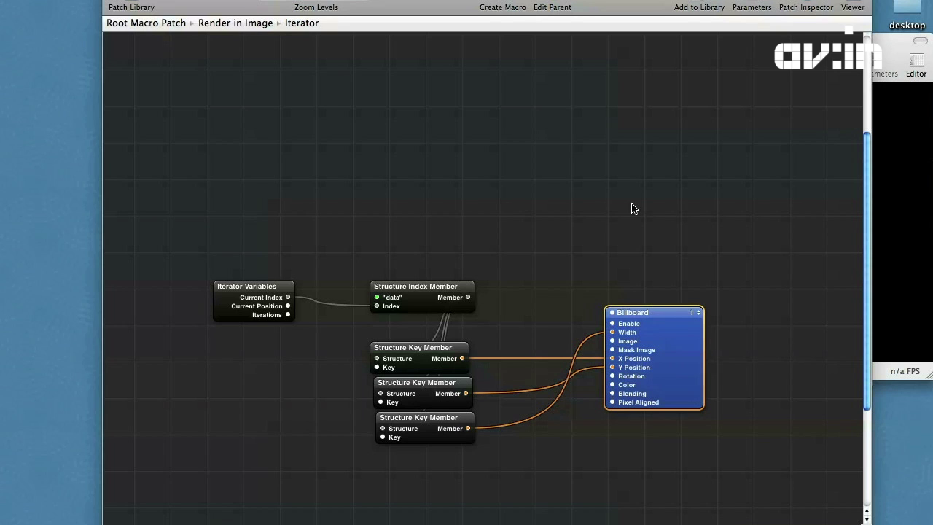
- Return to the Render in Image level and examine the Radial Gradient, Queue, Struct Maker and Interpolation patches
left_click(558, 6)
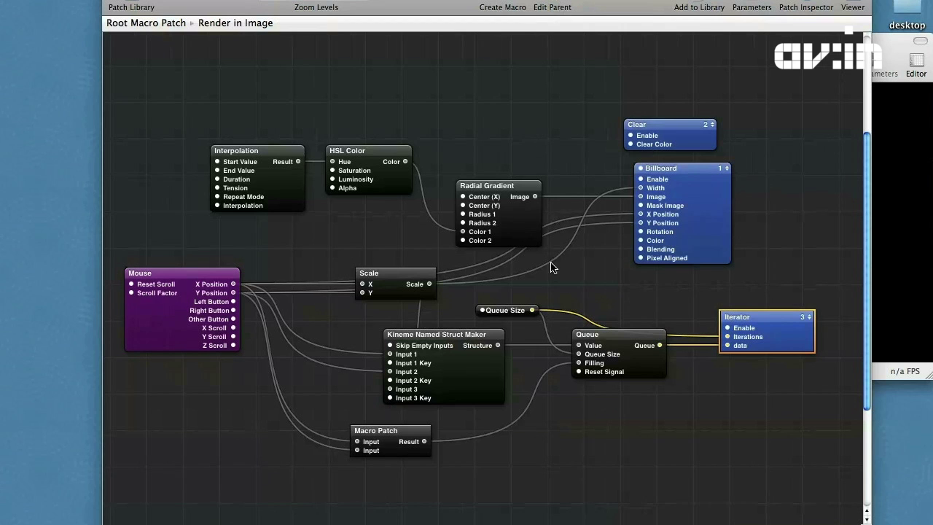
left_click(508, 234)
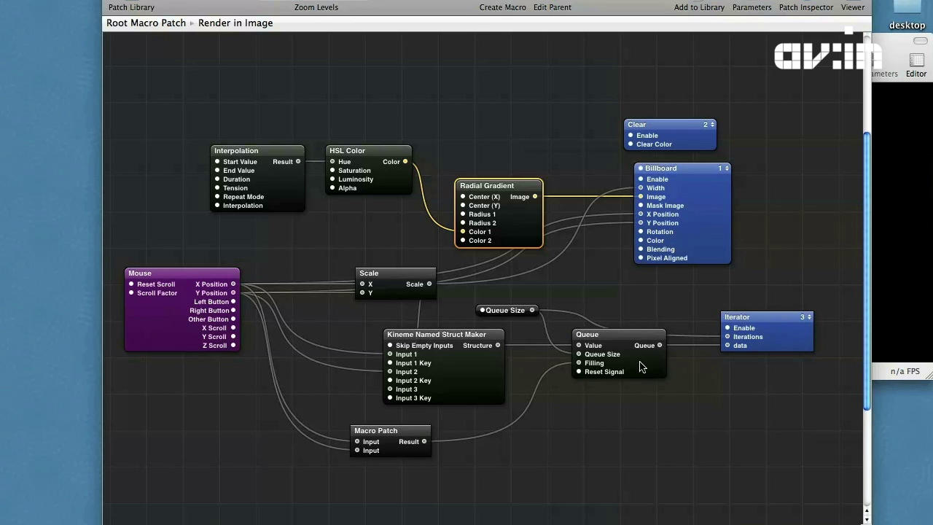
left_click(632, 360)
left_click(513, 213)
left_click(466, 372)
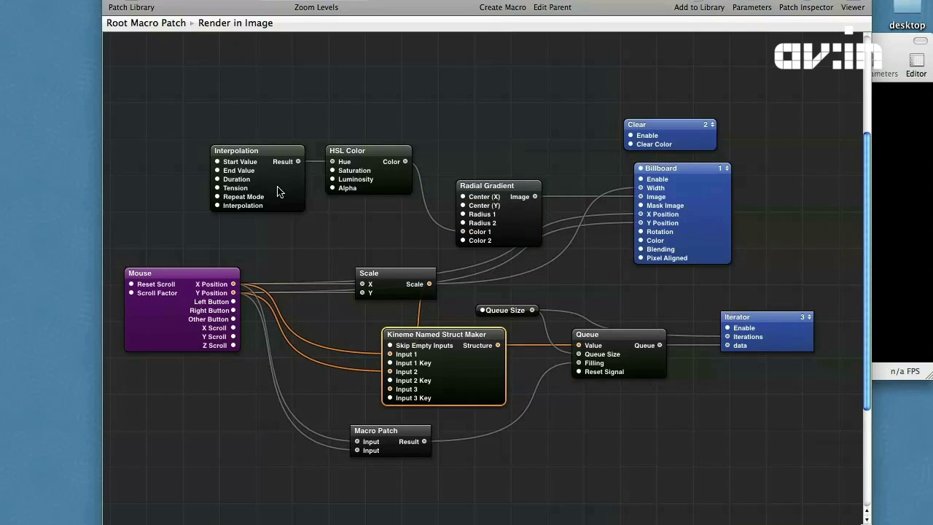
left_click(280, 192)
left_click(437, 377)
left_click(275, 191)
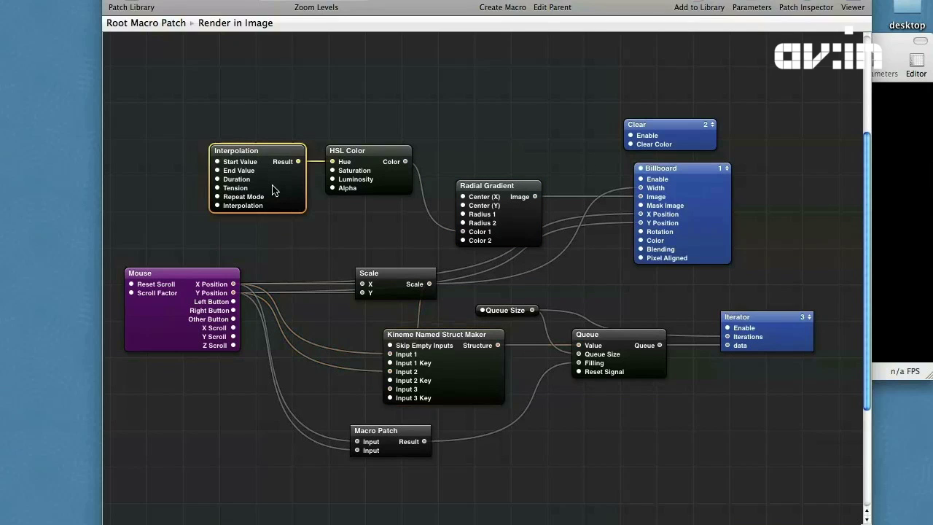
left_click(424, 368)
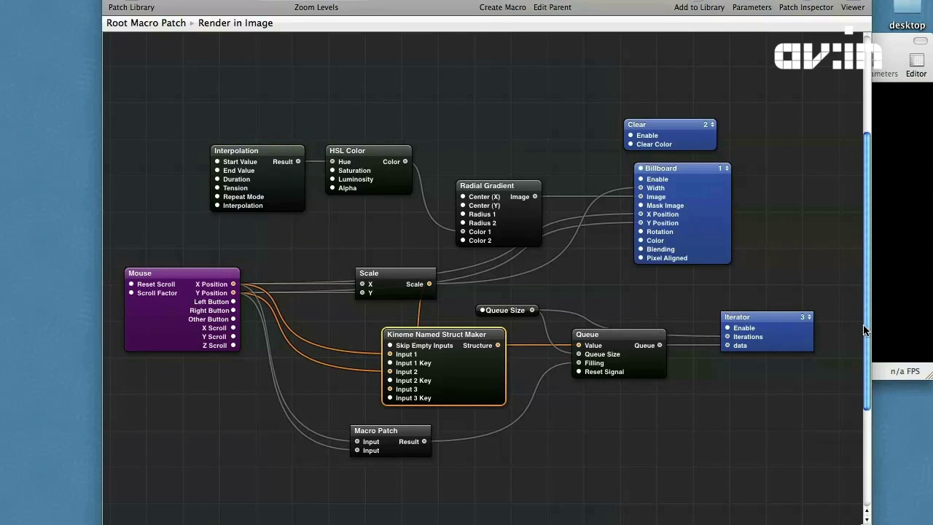
- Inside the Iterator, publish the Billboard's Image input
double_click(797, 342)
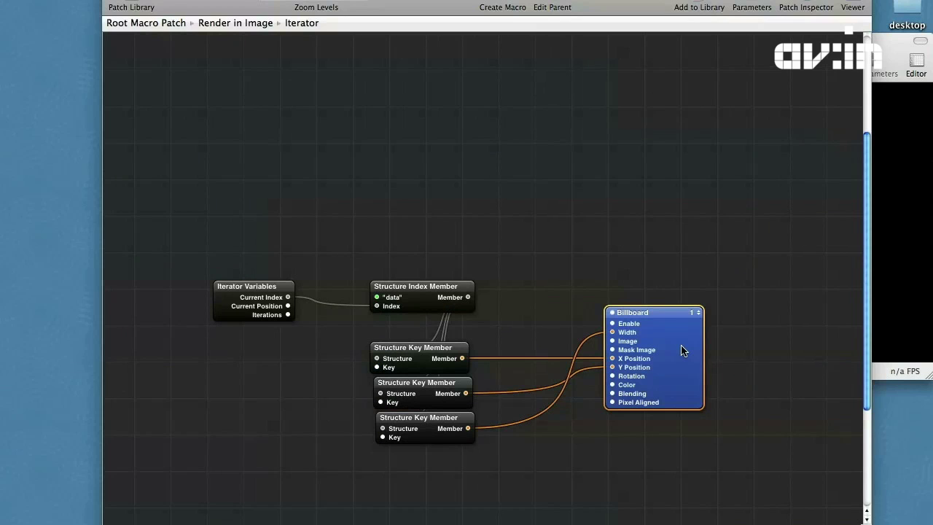
right_click(683, 350)
mouse_move(743, 353)
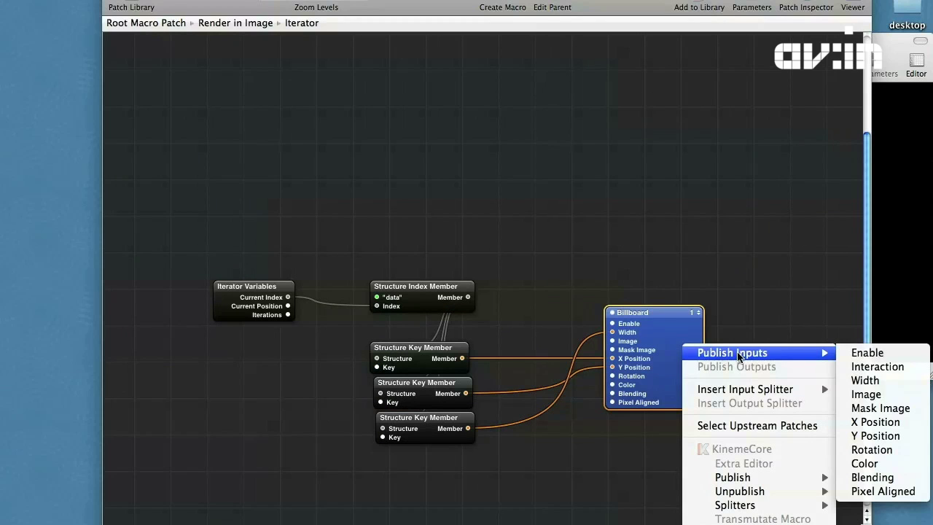
left_click(866, 394)
- Back in Render in Image, connect the Radial Gradient's Image output to the Iterator's Image input and test the brush in the viewer
left_click(565, 9)
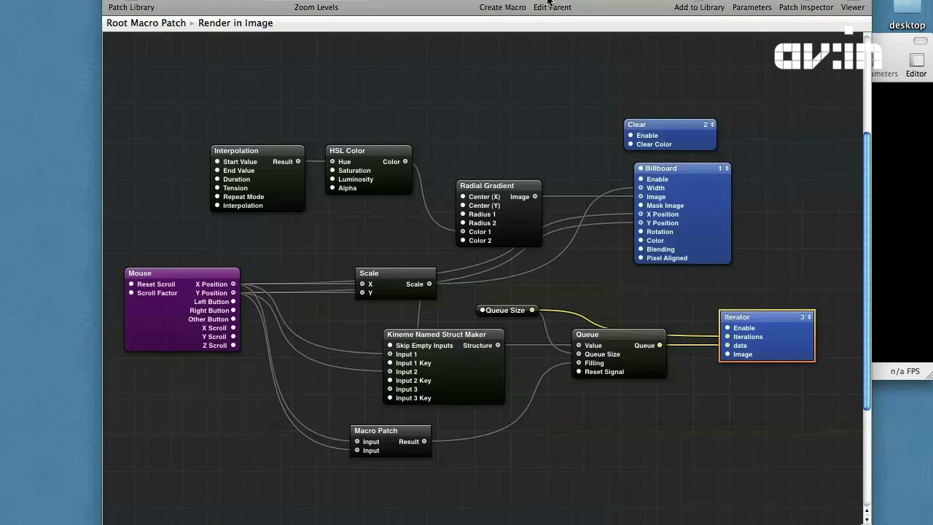
left_click_drag(536, 197, 726, 354)
left_click(909, 200)
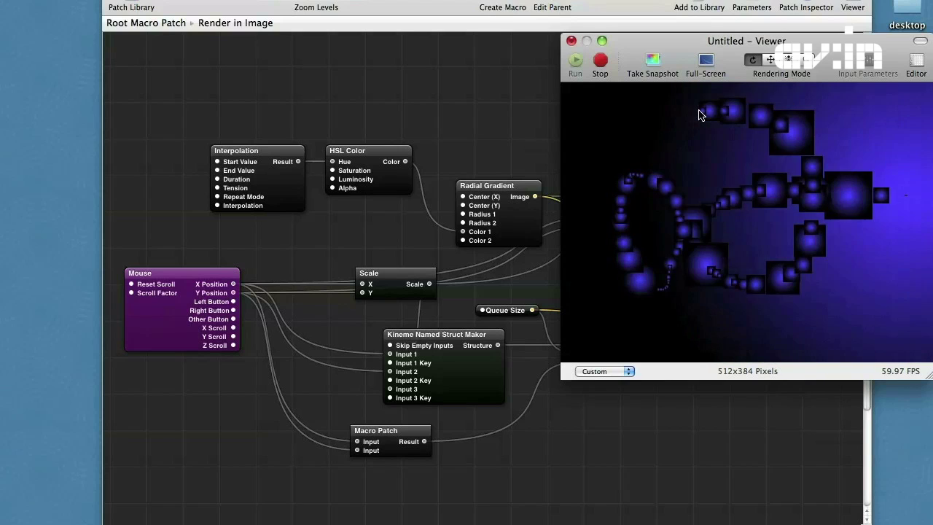
- Disconnect HSL Color from the Radial Gradient, set its Color 1 to white, and test the brush in the viewer
left_click(413, 126)
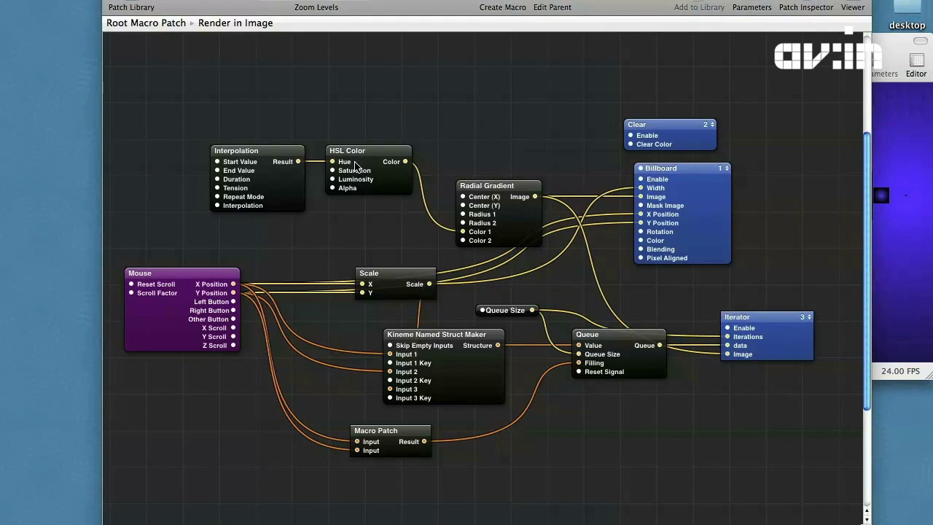
double_click(462, 234)
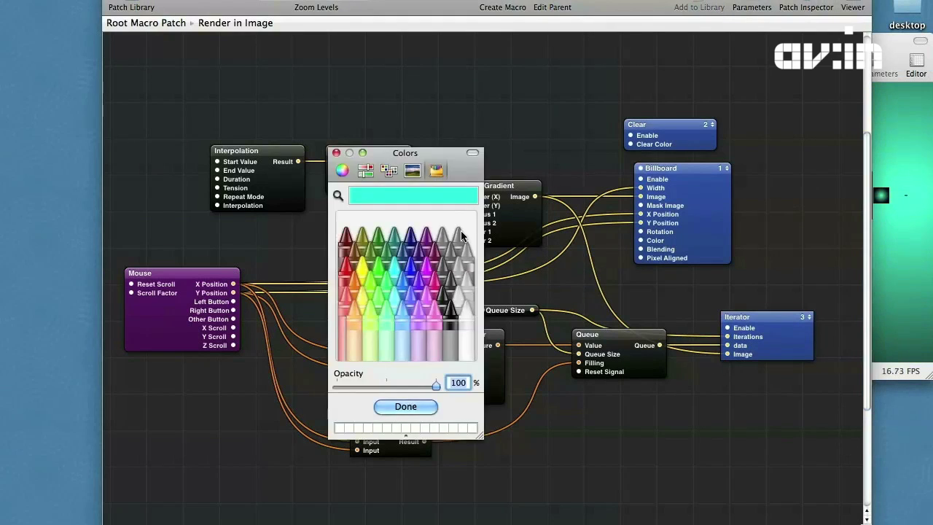
left_click(409, 409)
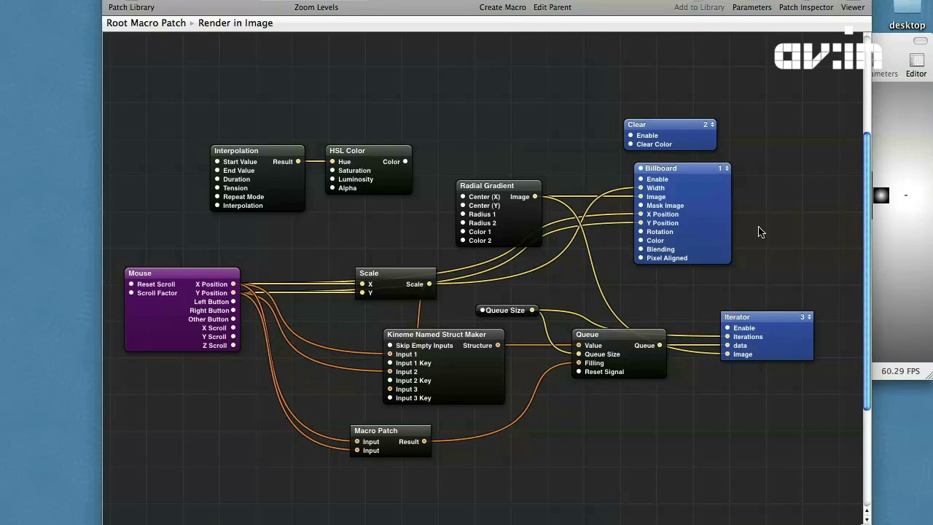
left_click(894, 244)
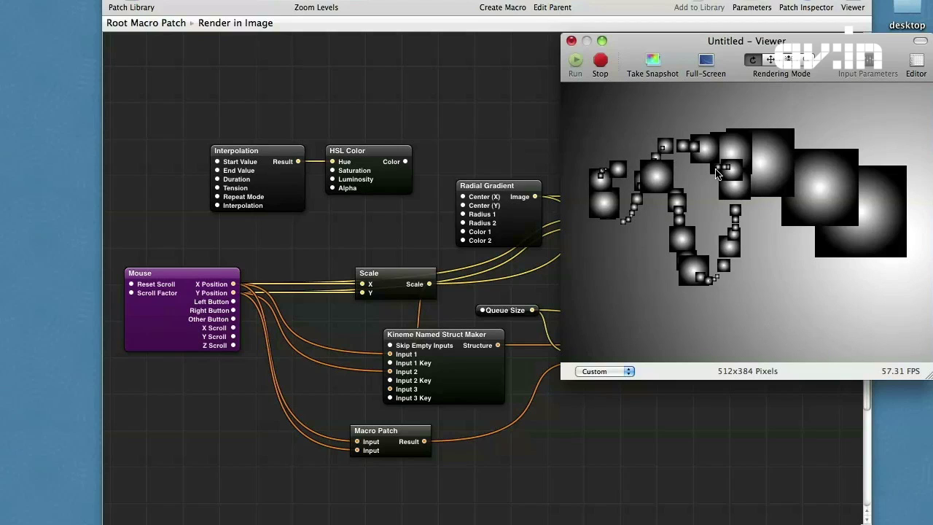
- Give the Kineme Named Struct Maker a fourth input keyed Hue and feed it from the Interpolation's Result
left_click(492, 136)
left_click(473, 379)
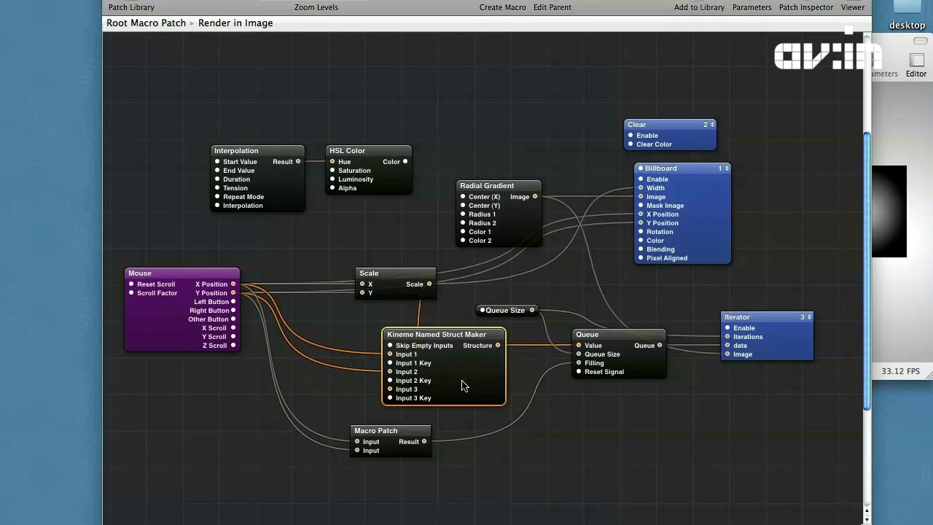
key("super+i")
left_click(457, 154)
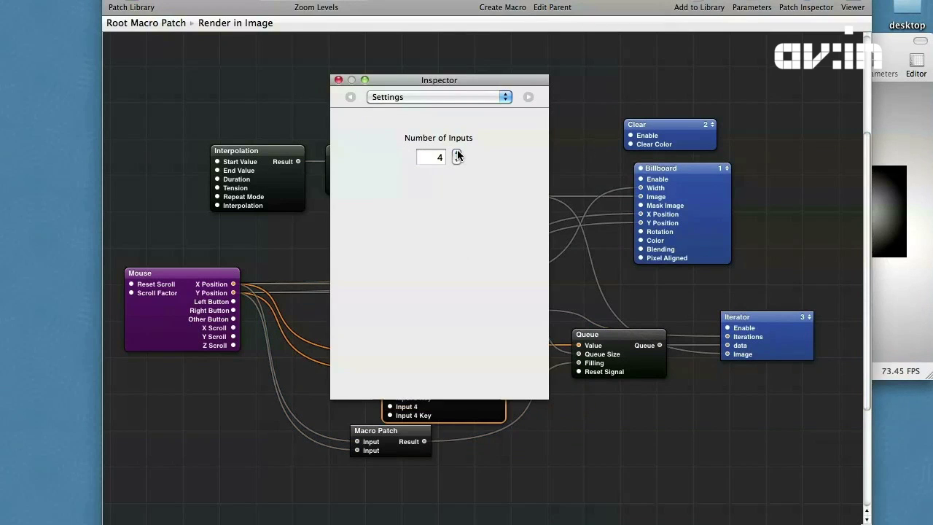
key("super+1")
left_click(451, 189)
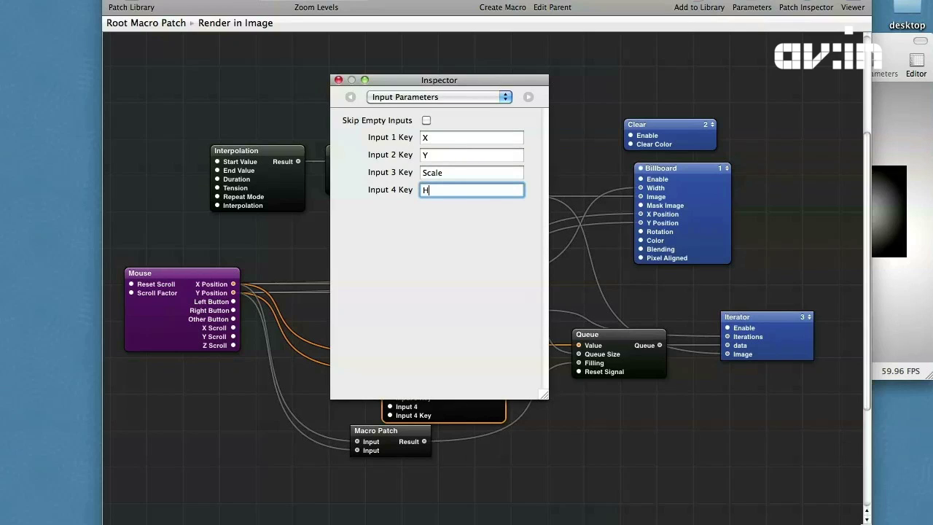
left_click(338, 79)
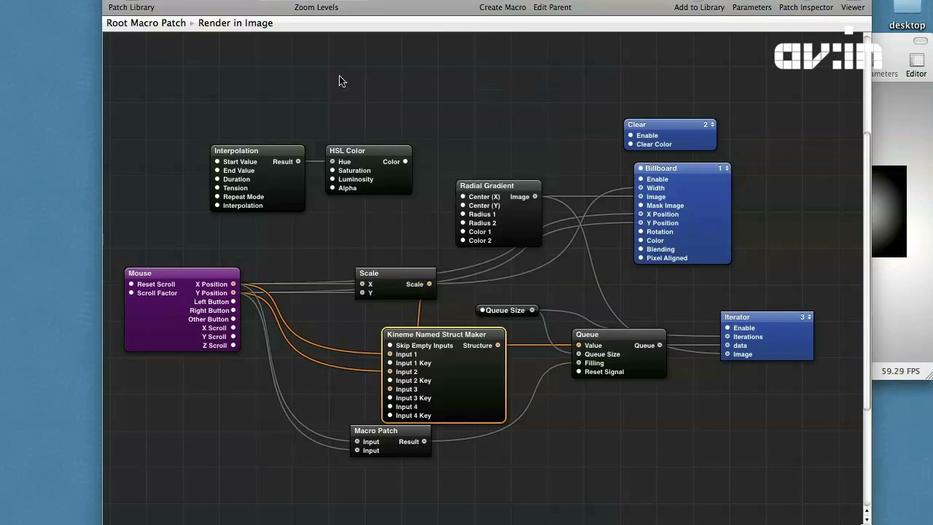
left_click_drag(299, 162, 392, 411)
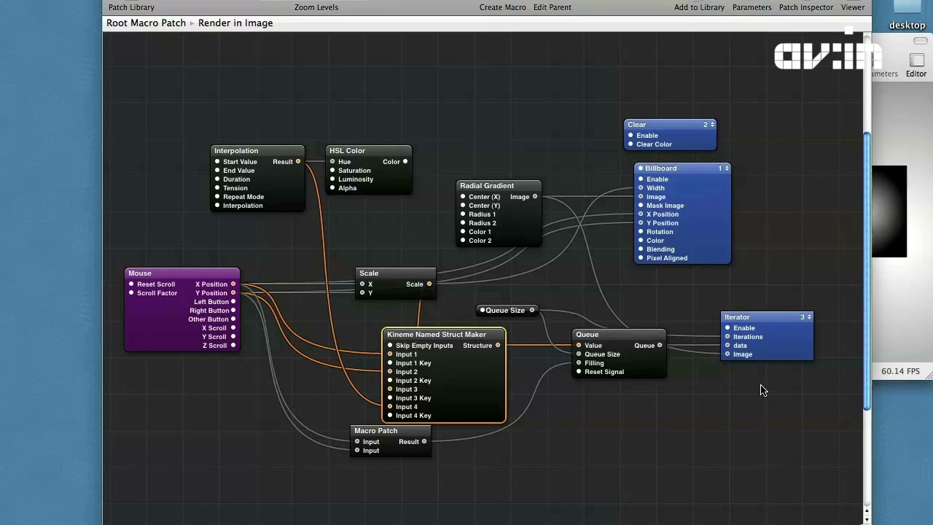
- Inside the Iterator, duplicate the Scale Structure Key Member and place the copy directly below it
double_click(767, 354)
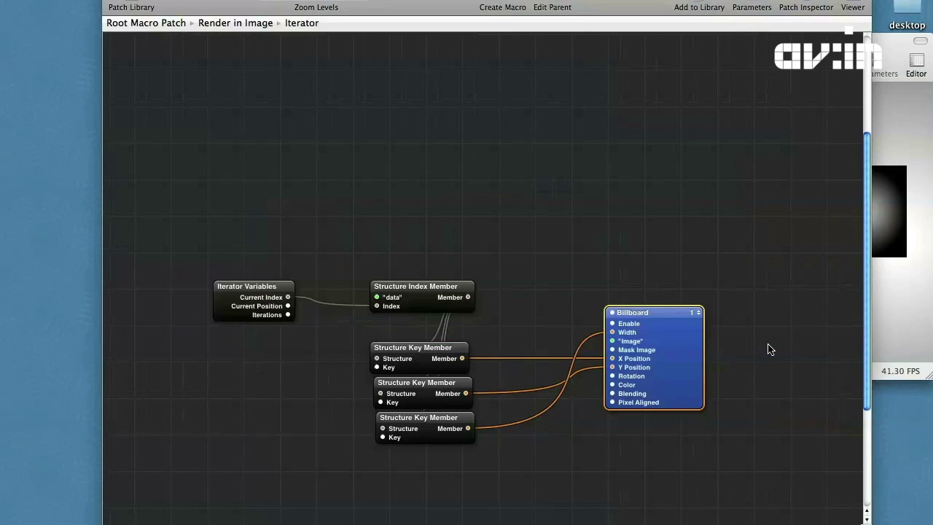
left_click(397, 435)
key("super+d")
left_click_drag(427, 443, 415, 459)
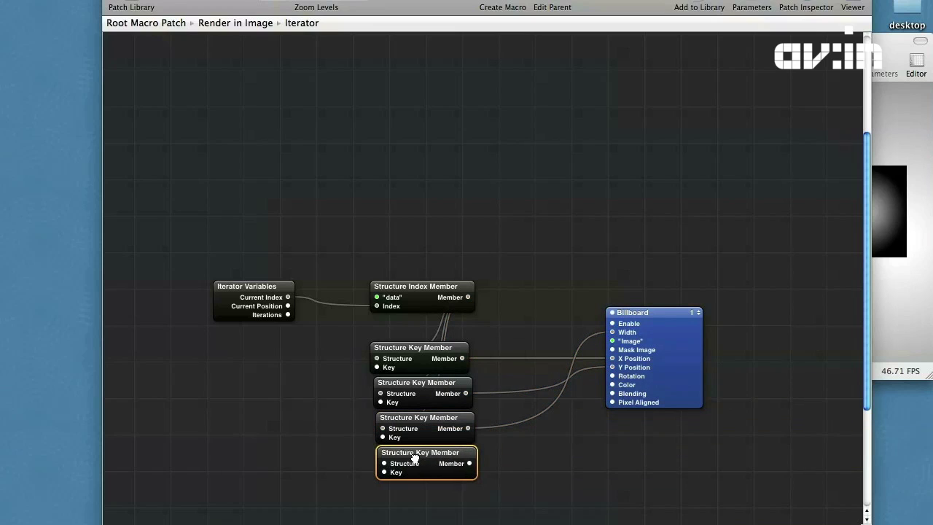
- Set the new Structure Key Member's key to Hue and connect the Structure Index Member's output to its Structure input
key("super+i")
double_click(461, 124)
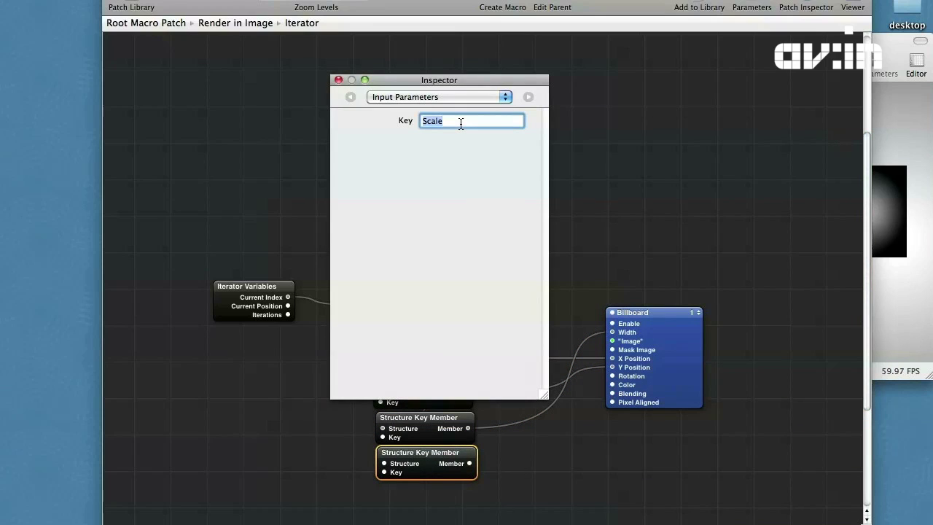
type("Hue")
left_click(338, 79)
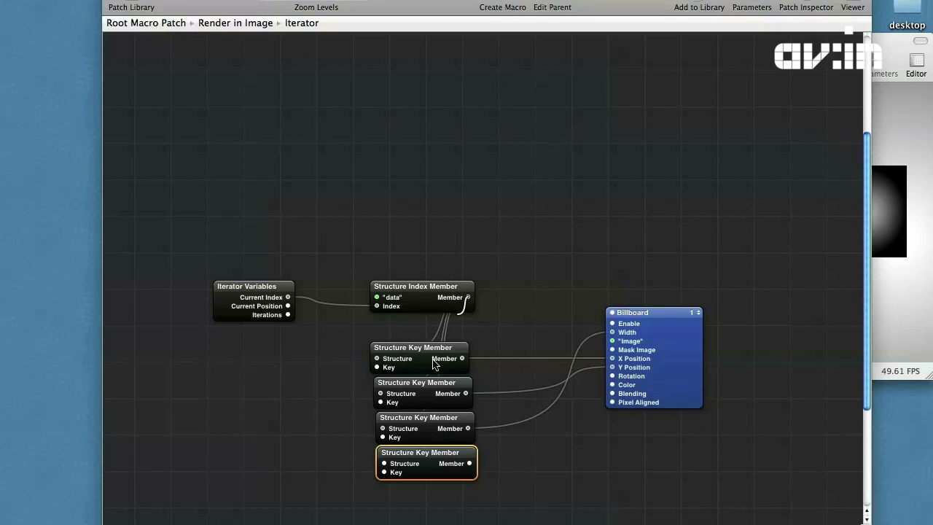
left_click_drag(433, 365, 384, 463)
- Add an HSL Color patch below the key members, linking the Hue member to its Hue input and its Color output to the Billboard's Color
key("super+Return")
type("hsl")
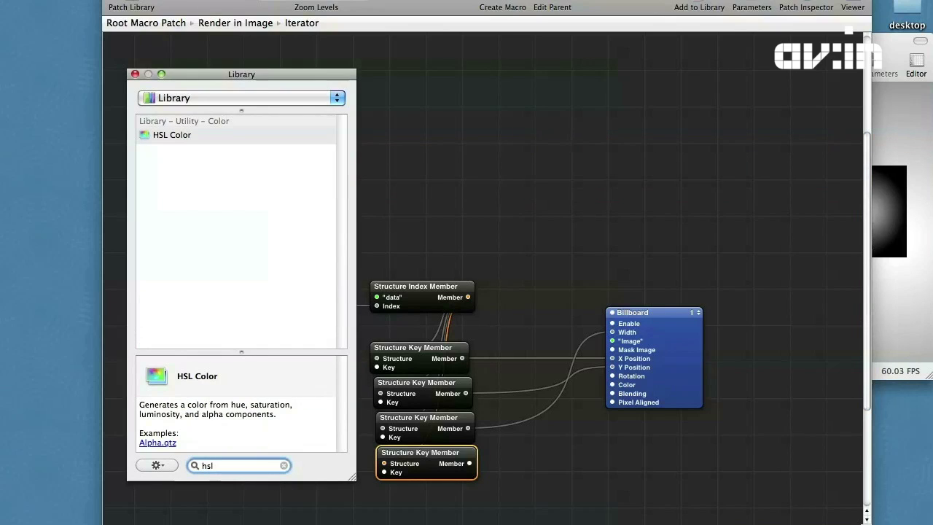
key("Return")
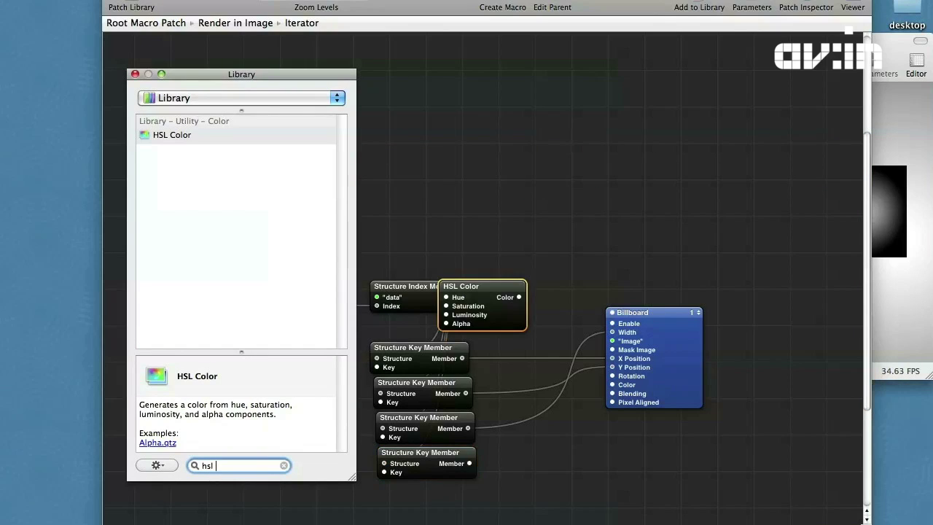
left_click_drag(434, 312, 451, 521)
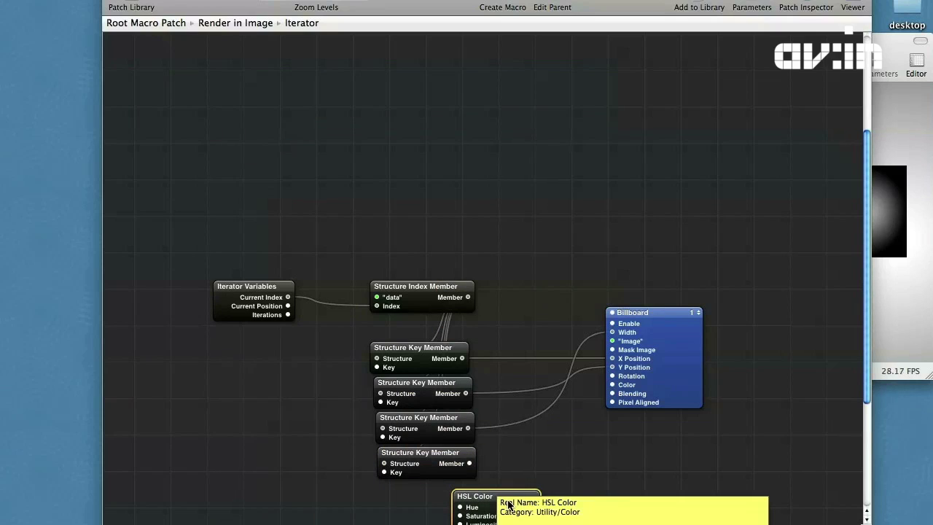
left_click_drag(567, 459, 612, 384)
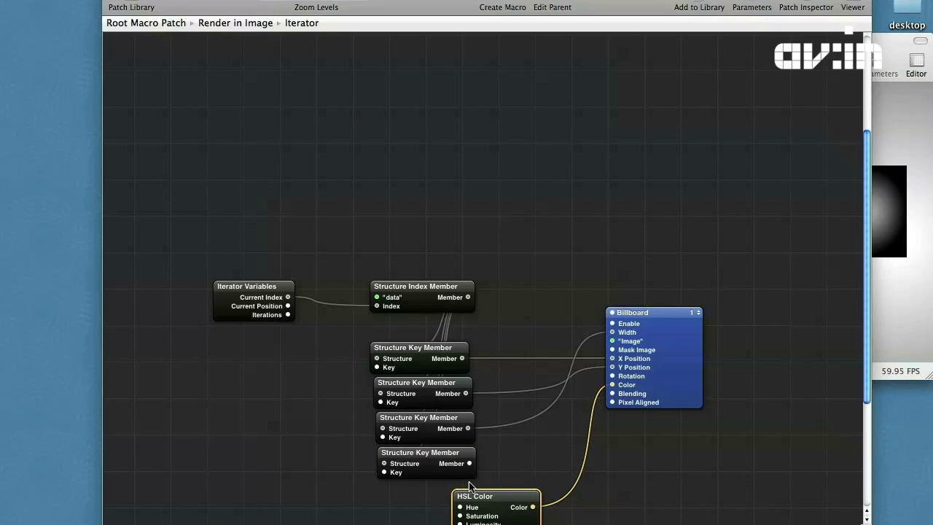
left_click_drag(462, 508, 461, 507)
- Set the HSL Color patch's Luminosity to 0.6 and test the coloured brush trail in the viewer
scroll(506, 510, "down", 3)
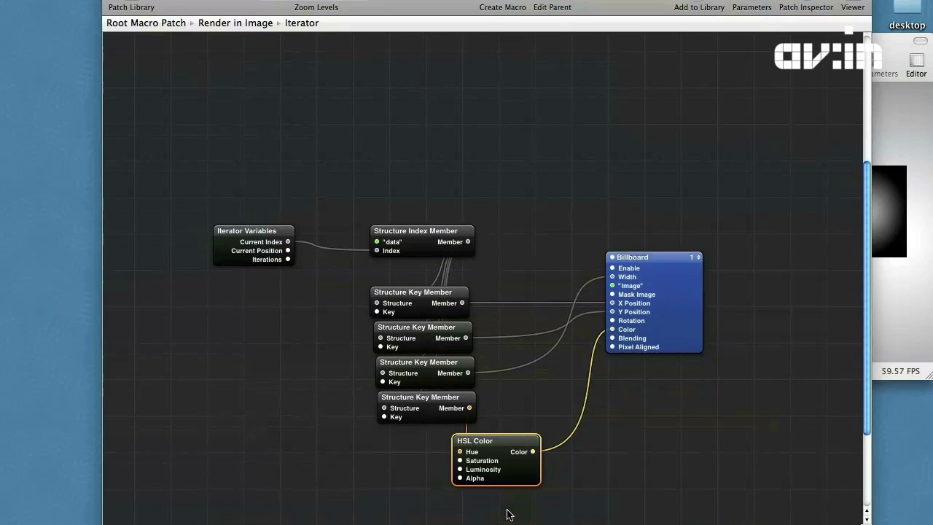
key("super+i")
left_click(503, 162)
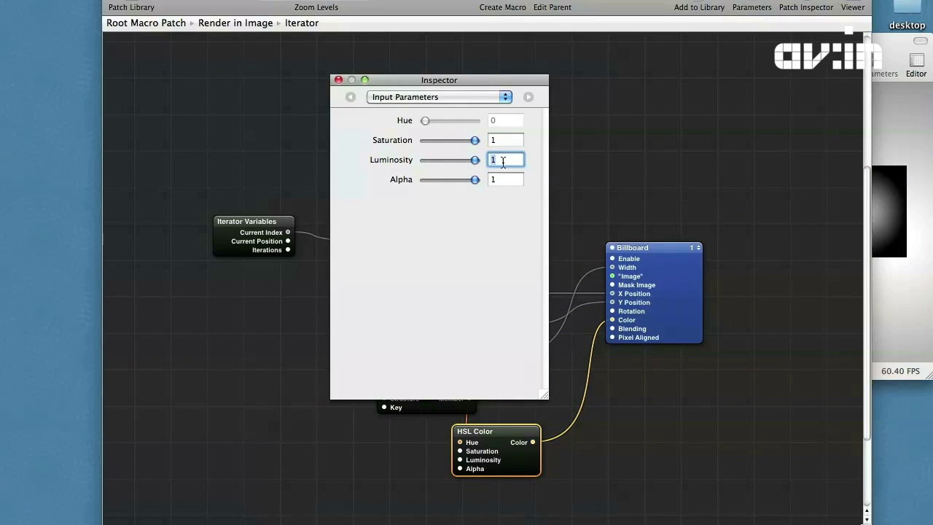
type("0.6")
key("Return")
left_click(910, 201)
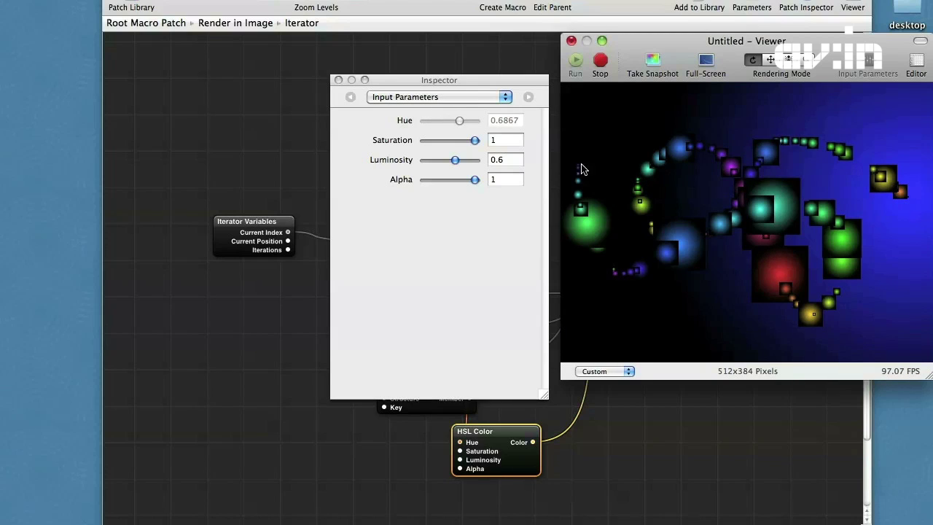
- Set the Billboard's Blending to Over and test the brush trail in the viewer
left_click(338, 80)
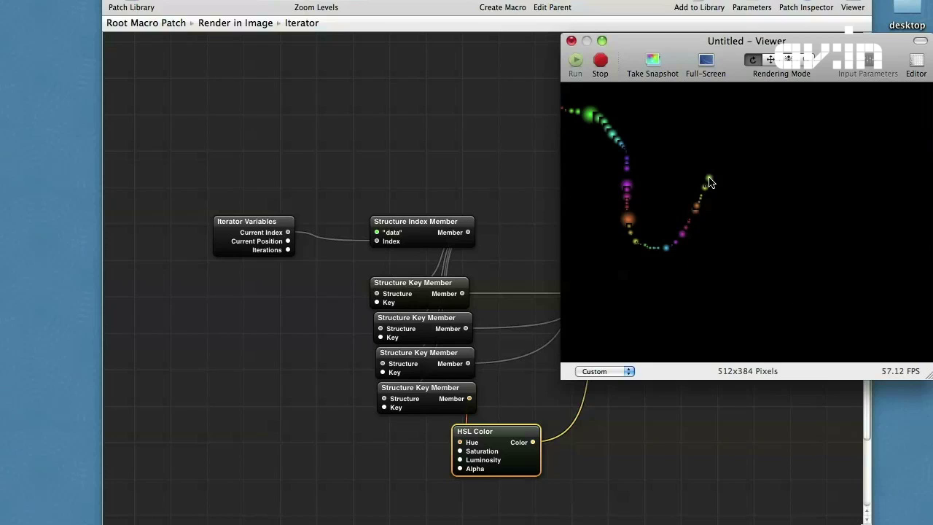
mouse_move(711, 183)
left_mouse_down()
mouse_move(718, 143)
mouse_move(734, 137)
mouse_move(818, 233)
mouse_move(621, 164)
mouse_move(736, 240)
mouse_move(744, 195)
mouse_move(727, 227)
left_mouse_up()
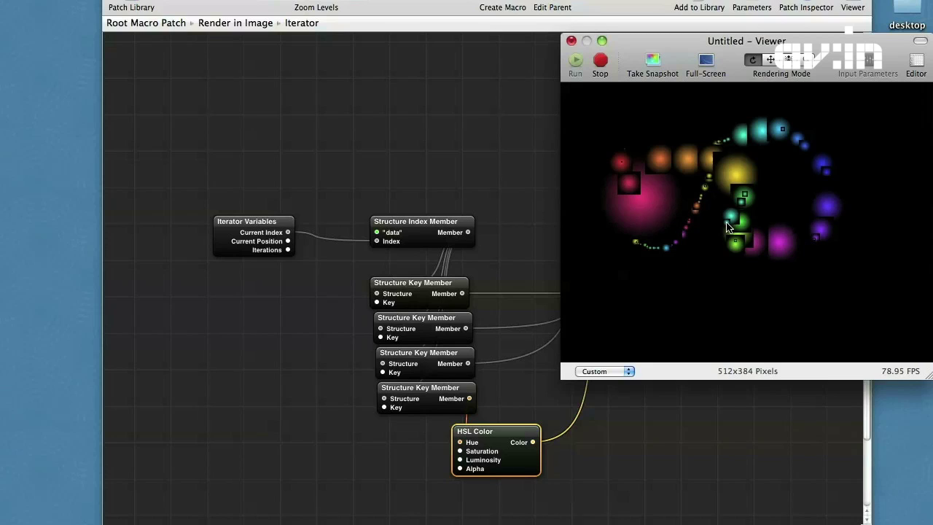
left_click(700, 333)
key("super+i")
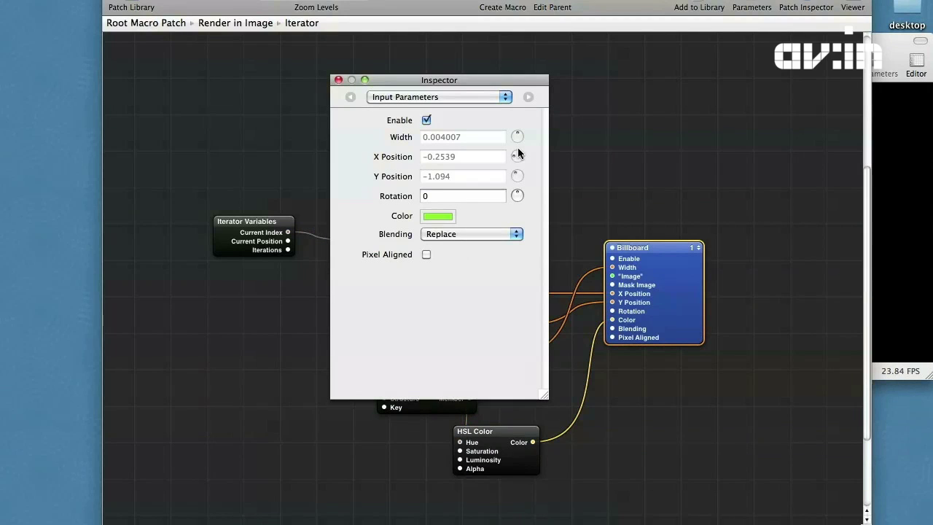
left_click(491, 233)
left_click(491, 250)
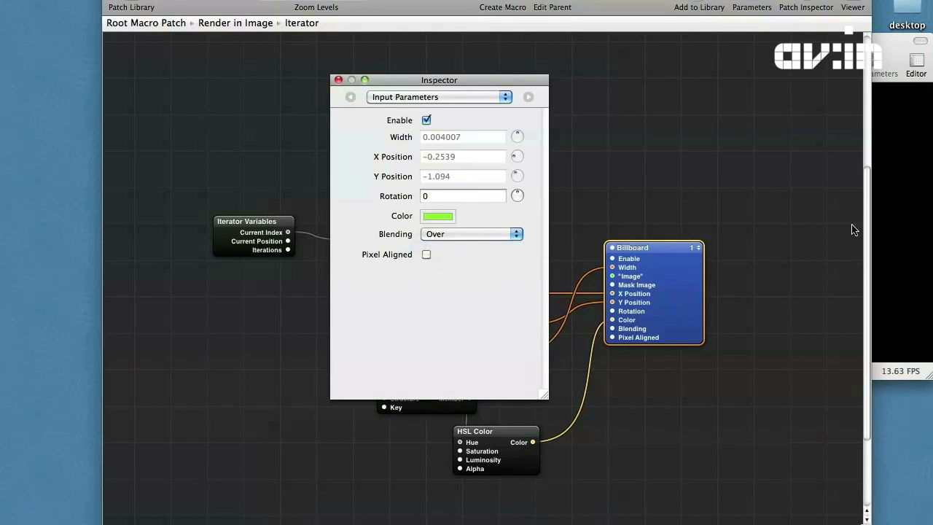
left_click(888, 223)
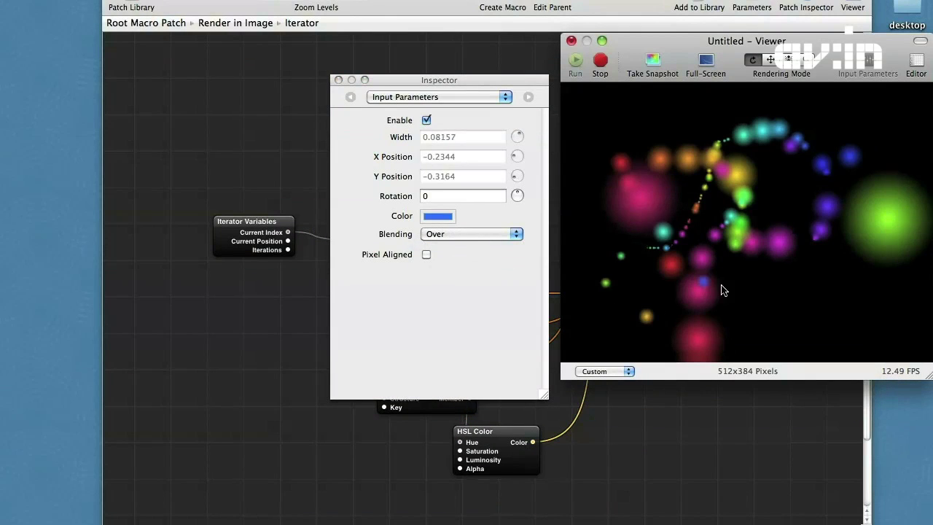
left_click(338, 80)
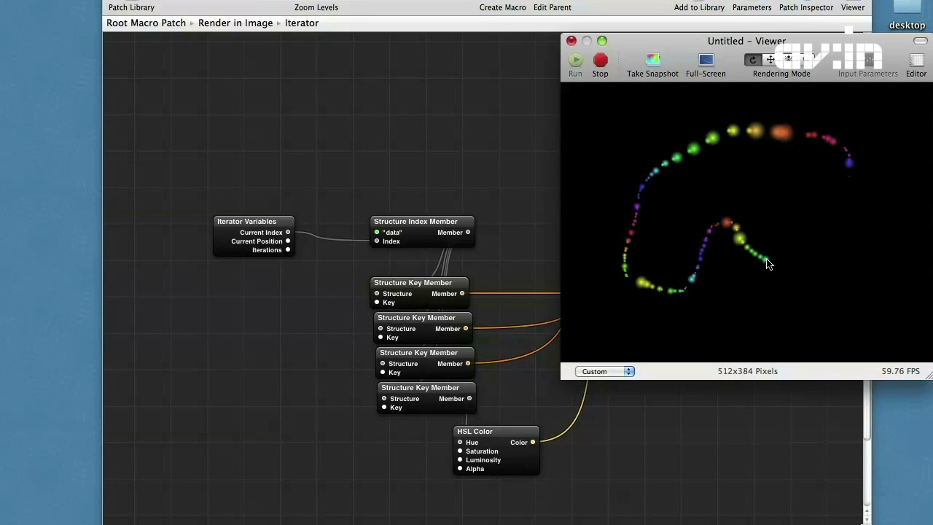
- Link the Iterator Variables' Current Position output to the HSL Color patch's Alpha input and check the fading trail in the viewer
left_click(315, 307)
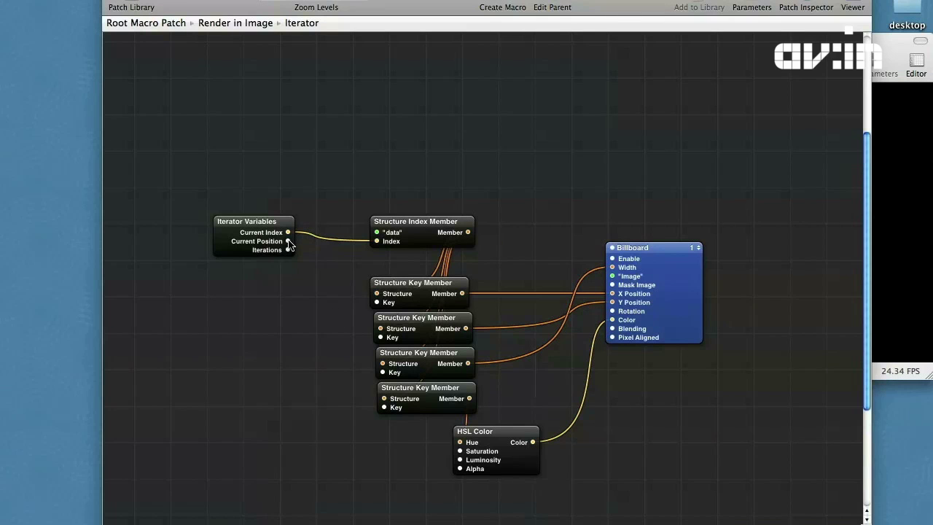
left_click_drag(289, 242, 462, 472)
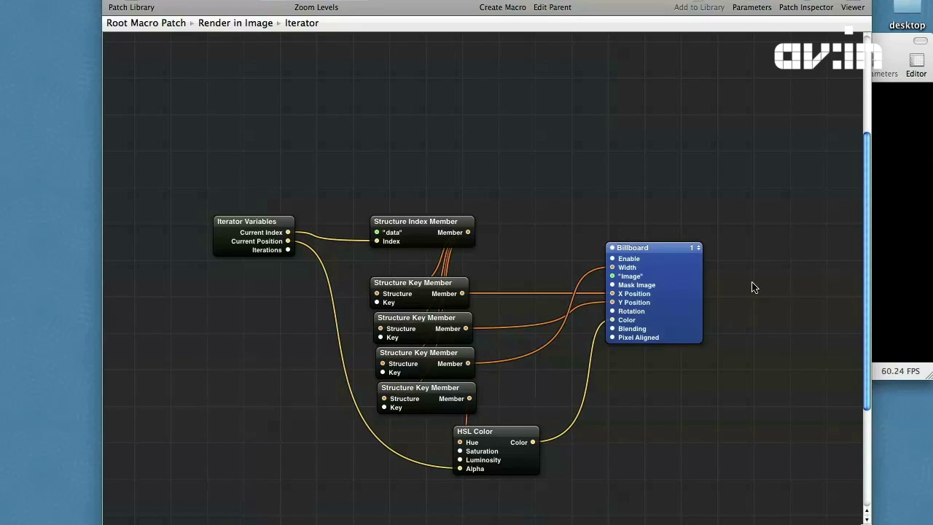
left_click(907, 242)
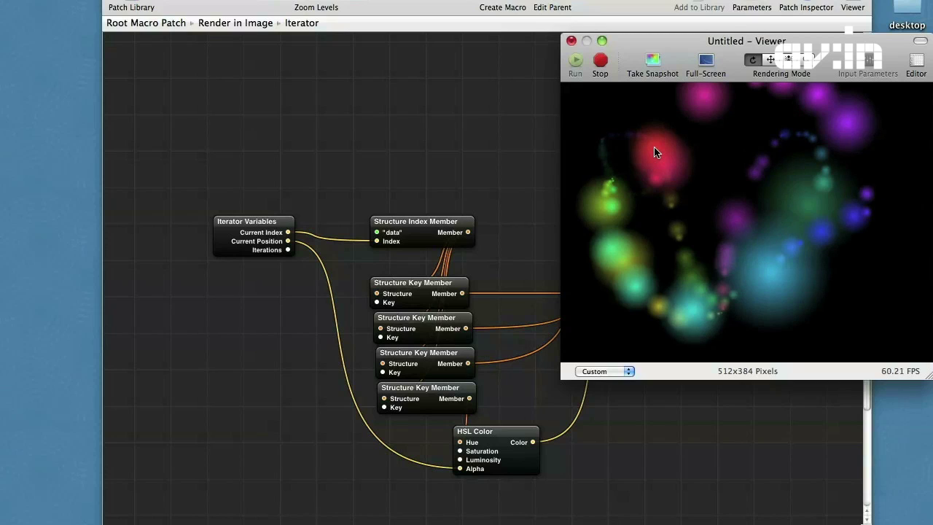
- Add an LFO patch to the Iterator and place it above the Structure Index Member
left_click(340, 92)
left_click(138, 5)
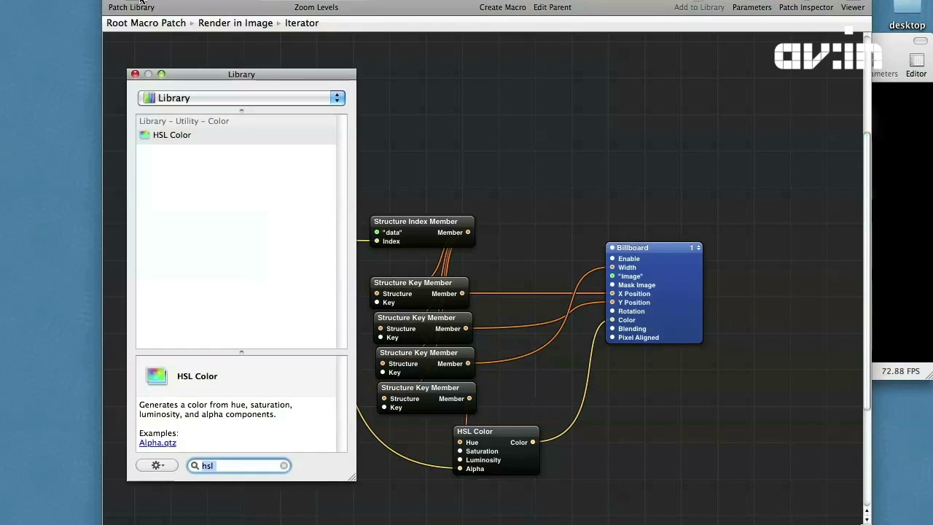
key("BackSpace")
type("lfo")
key("Return")
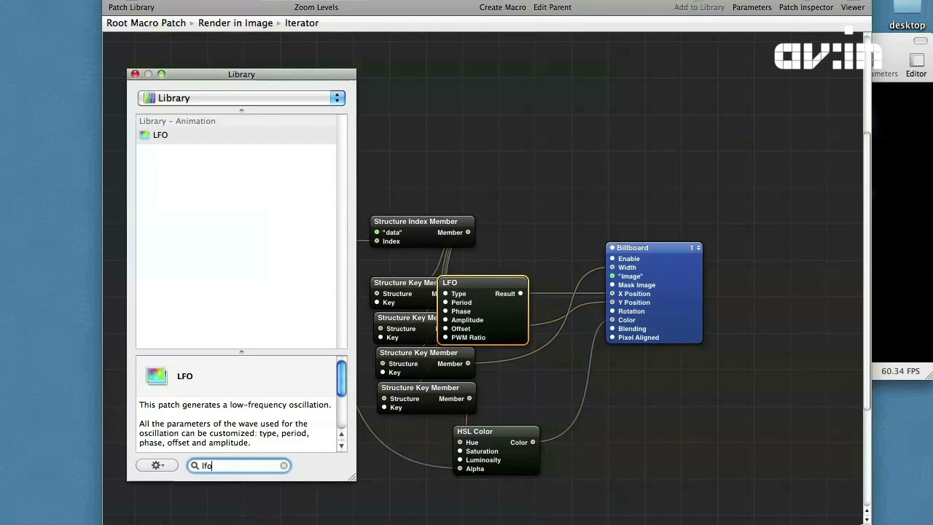
left_click_drag(499, 341, 470, 157)
- Set the LFO's Amplitude to 0.01 and shift the patch into clear space above the key members
key("super+i")
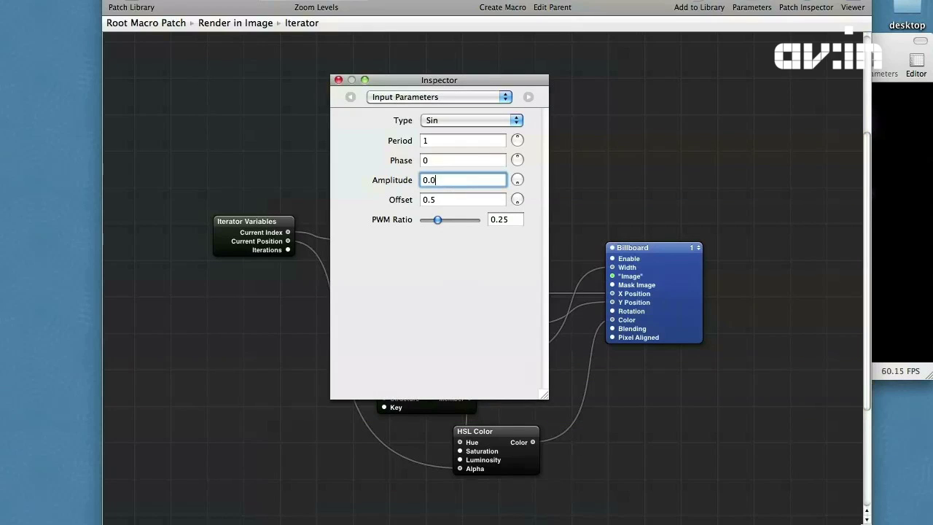
type("1")
key("Return")
left_click(338, 81)
left_click_drag(487, 130, 545, 125)
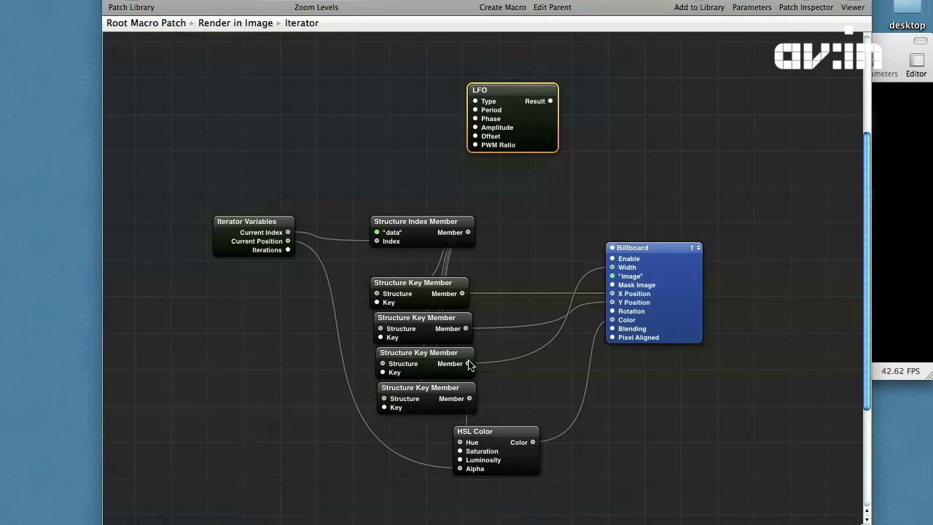
- Link the Scale member to the LFO's Offset and the LFO's Result to the Billboard's Width, moving the LFO near the Billboard and testing the trail
left_click_drag(469, 364, 475, 136)
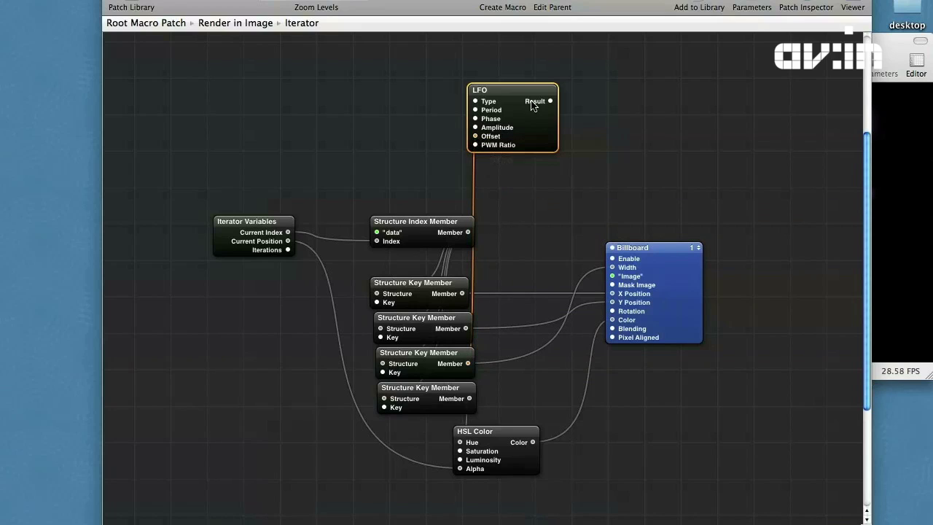
left_click_drag(590, 180, 613, 267)
left_click_drag(530, 121, 566, 192)
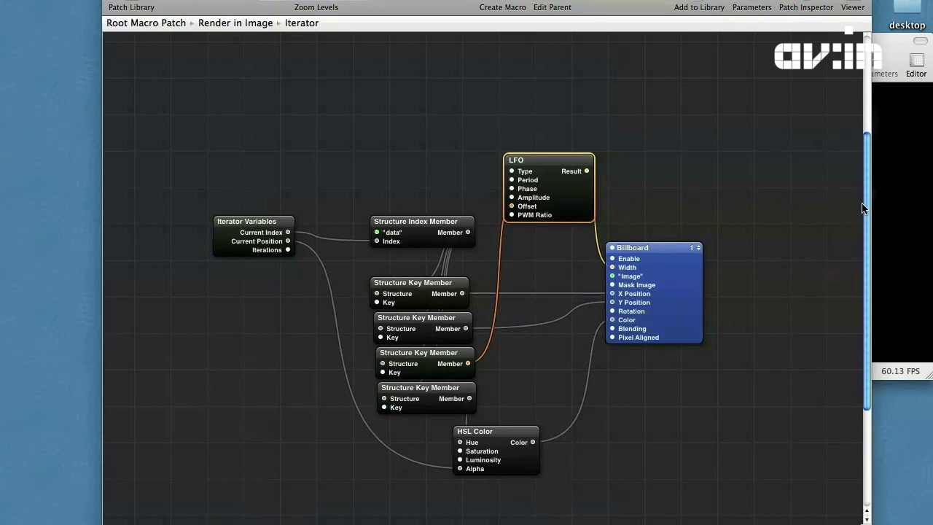
left_click(898, 208)
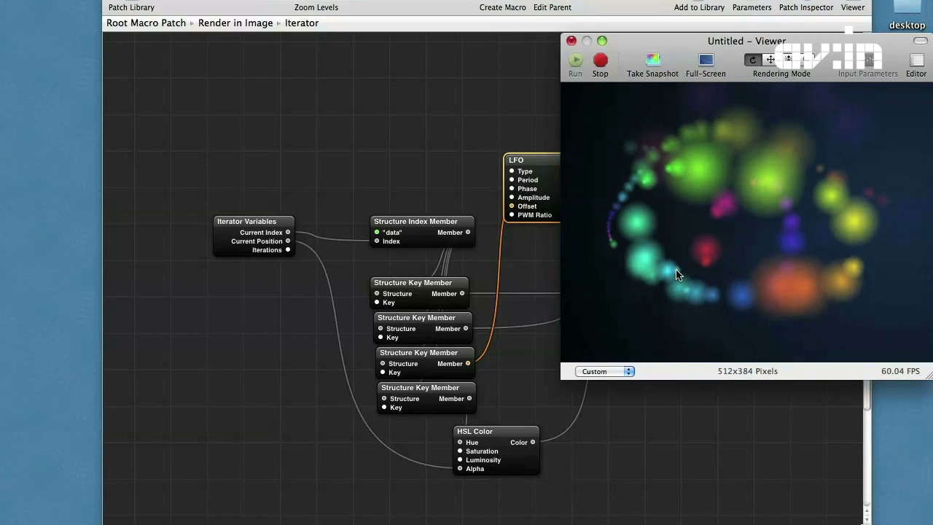
- Add a Mathematical Expression patch to the Iterator and place it above the Structure Index Member
left_click(131, 6)
type("expr")
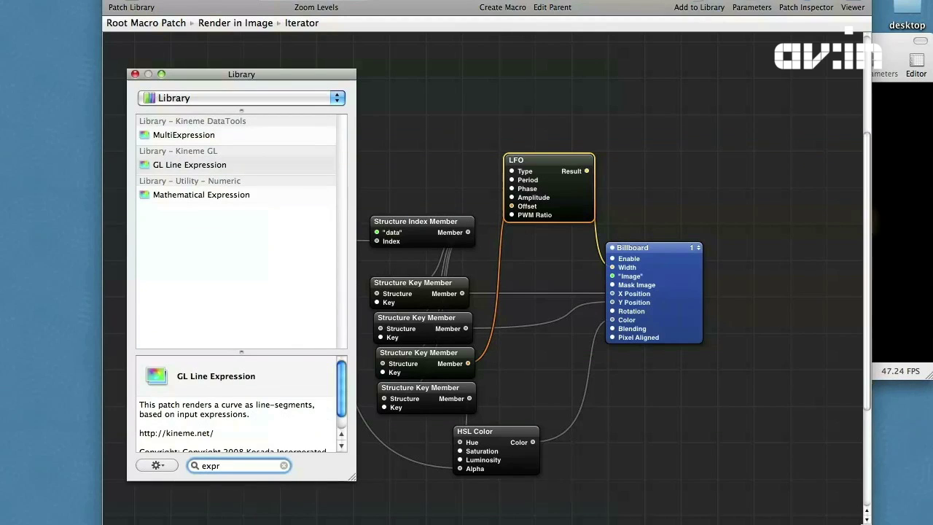
key("Down")
key("Return")
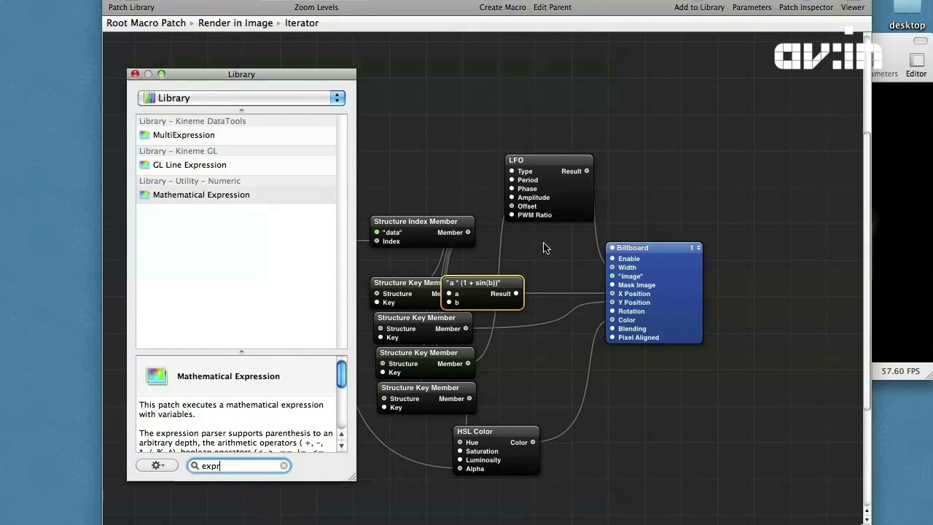
key("super+Return")
left_click_drag(494, 299, 386, 75)
- Set the Mathematical Expression patch's formula to index*10
key("super+i")
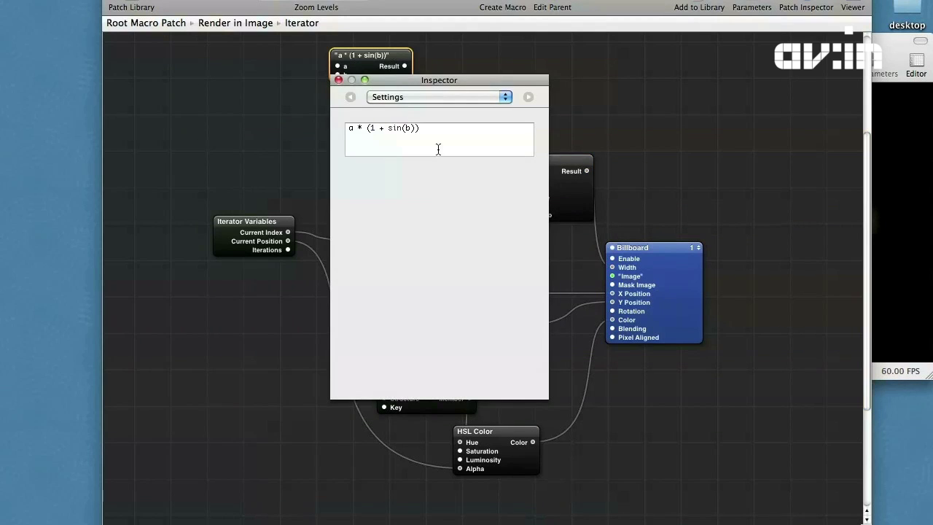
triple_click(438, 149)
type("index*10")
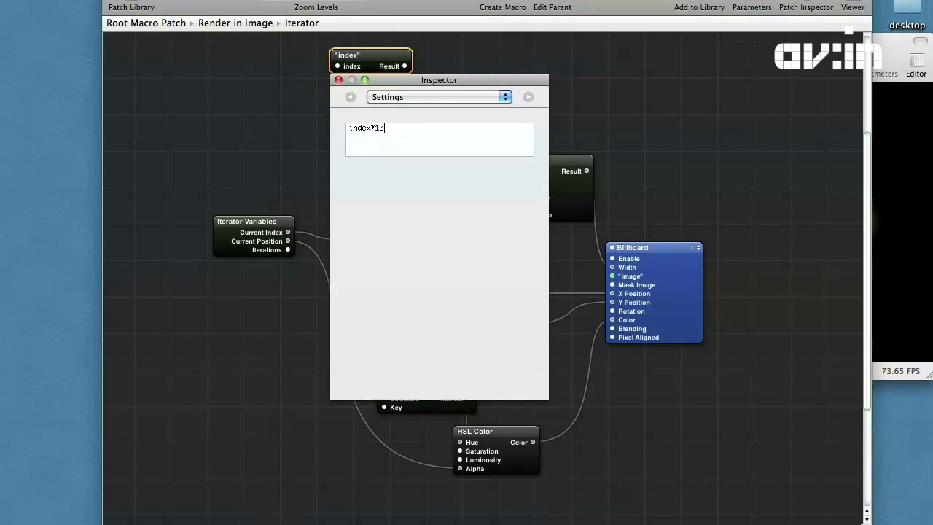
left_click(338, 81)
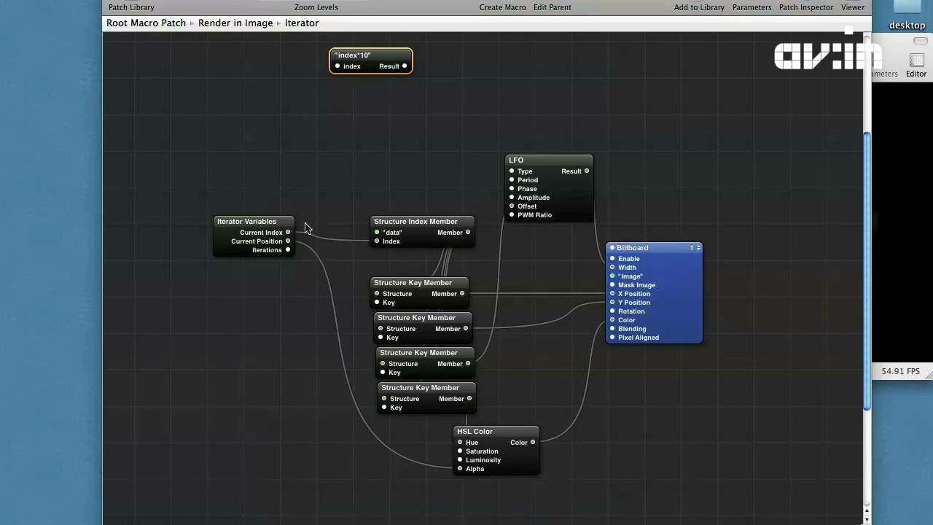
- Route Current Index through the index*10 expression into the LFO's Phase, place the expression beside the LFO, and test the trail
left_click_drag(288, 233, 339, 192)
scroll(338, 193, "down", 3)
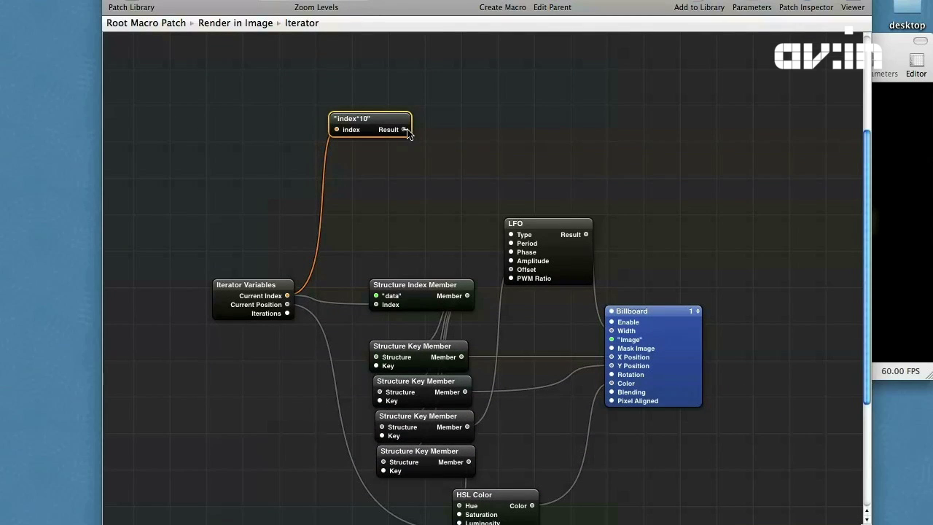
left_click_drag(404, 129, 511, 251)
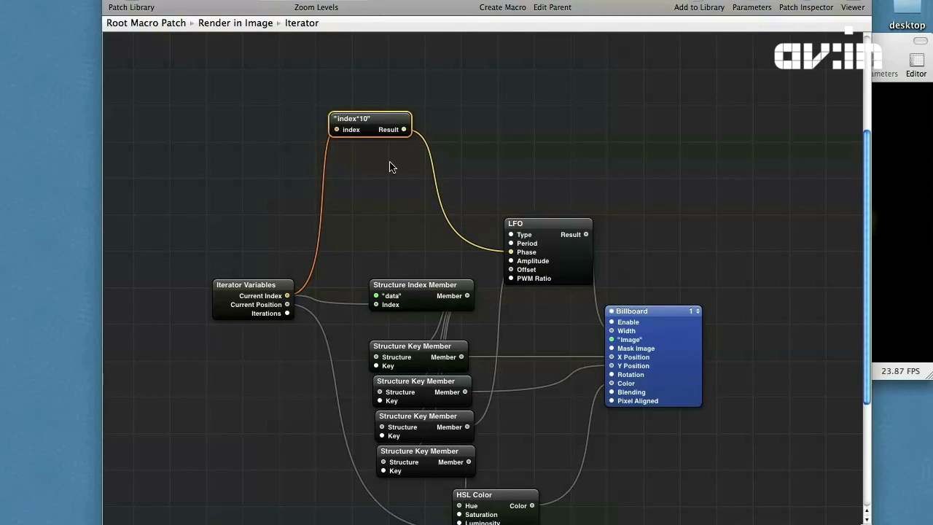
left_click_drag(368, 125, 423, 230)
left_click(887, 237)
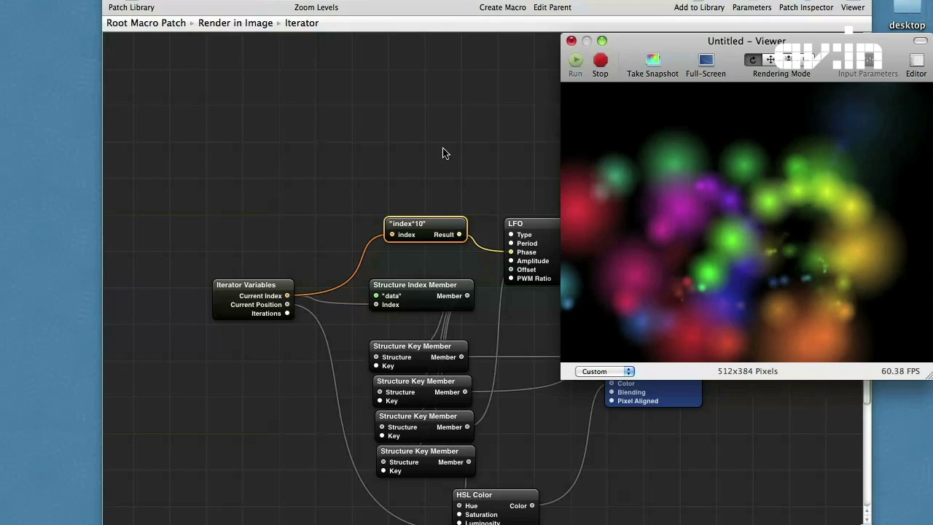
- Return to the Root Macro Patch and move the Billboard farther from Render in Image to make room between them
left_click(408, 137)
left_click(544, 8)
left_click(546, 6)
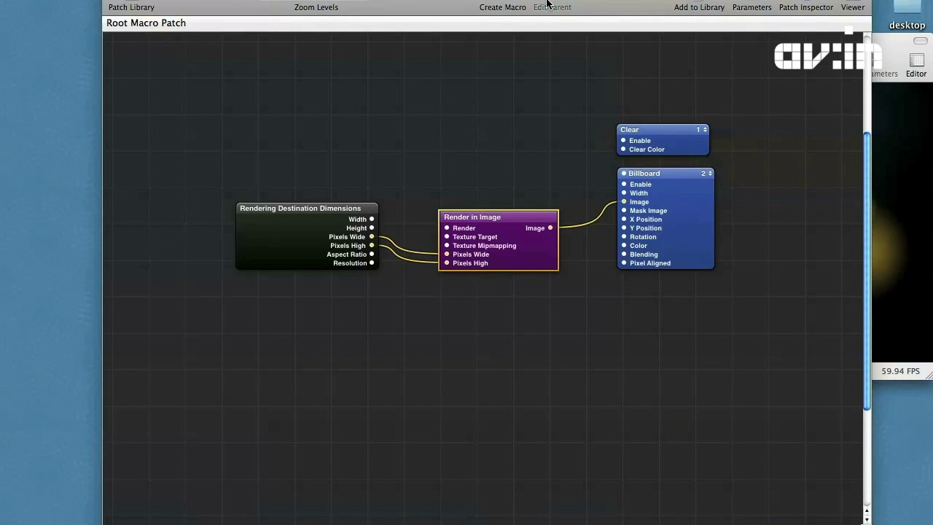
left_click_drag(675, 216, 792, 238)
left_click(499, 251)
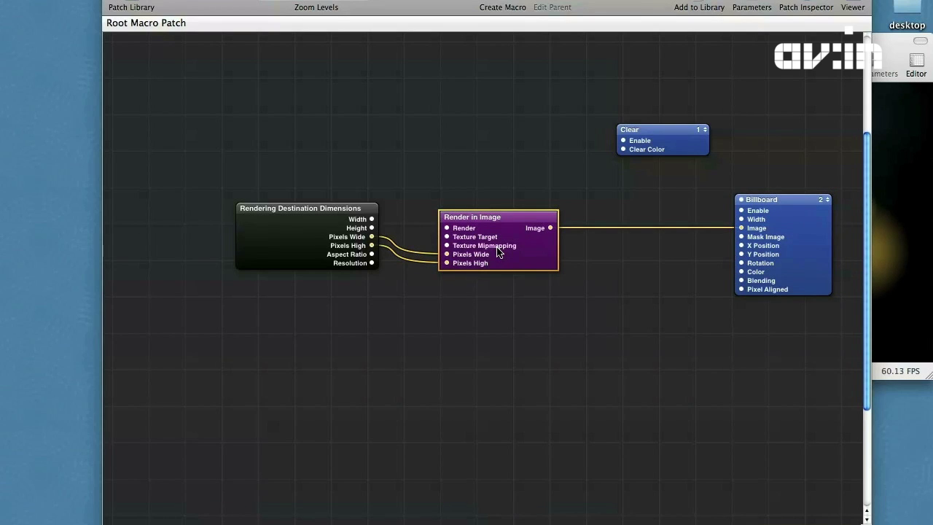
- Add a Crystallize image filter and place it between Render in Image and the Billboard
left_click(136, 7)
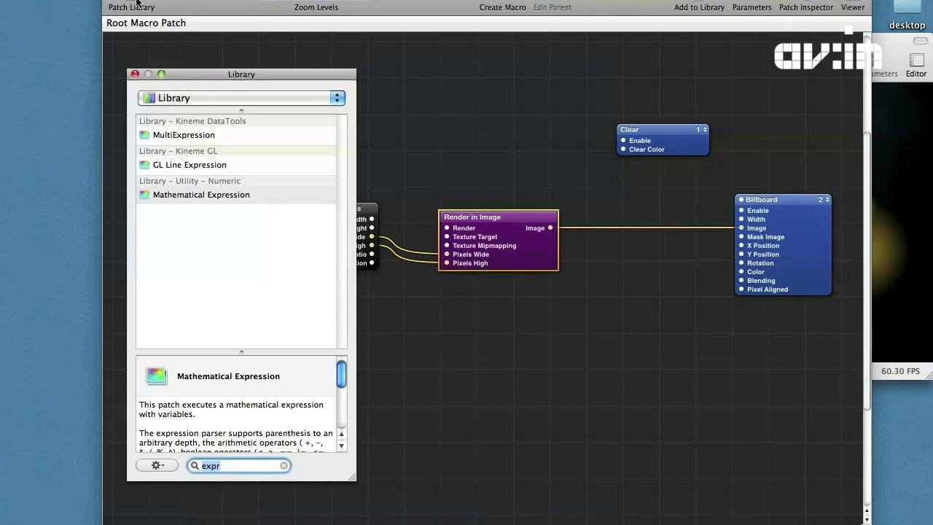
type("crus")
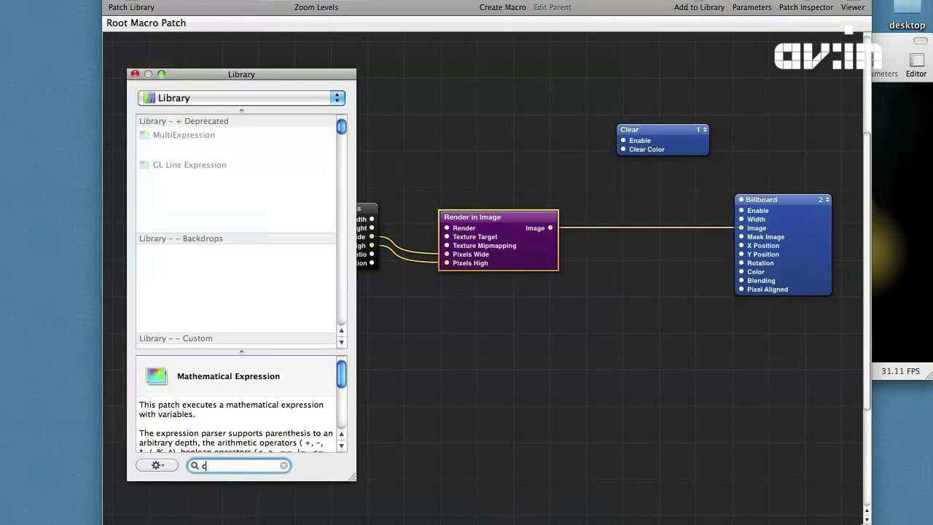
key("BackSpace")
key("BackSpace")
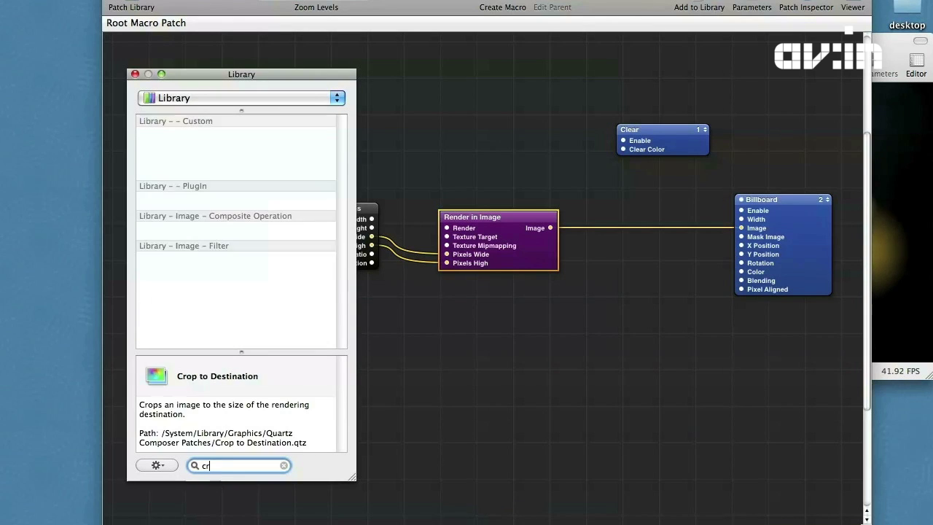
type("ys")
key("Return")
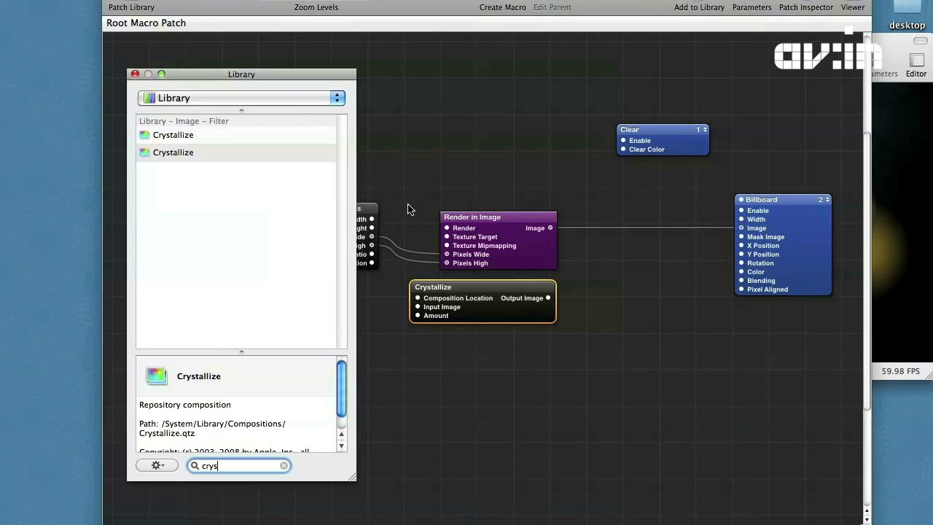
left_click_drag(503, 309, 672, 290)
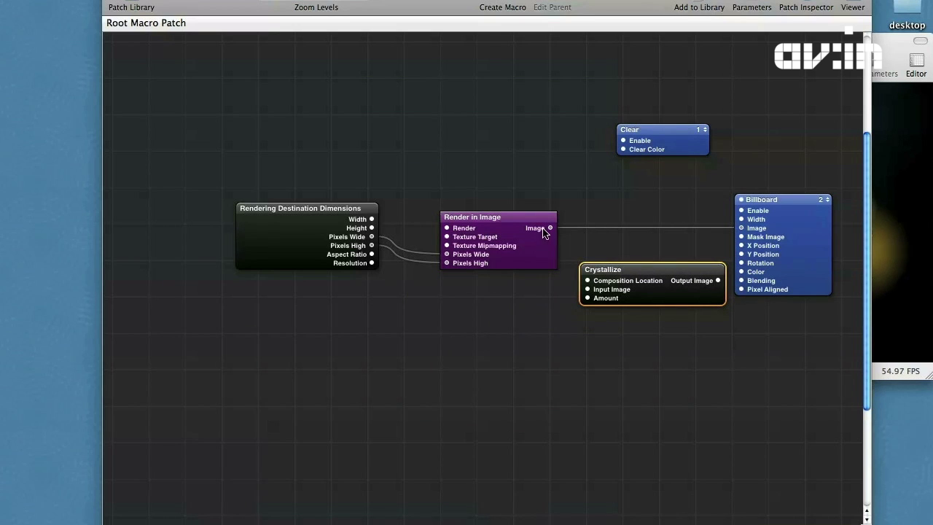
- Link Render in Image's Image output to the Crystallize filter's Input Image
left_click_drag(589, 293, 588, 290)
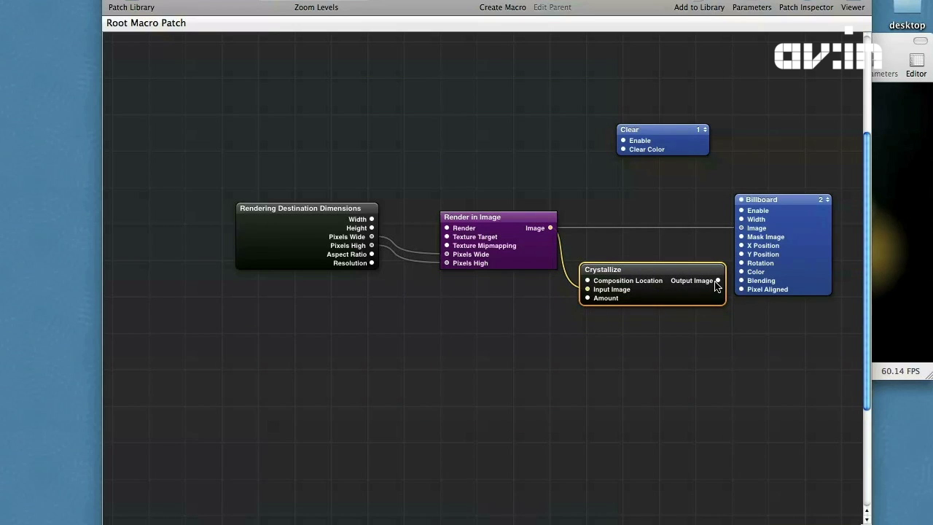